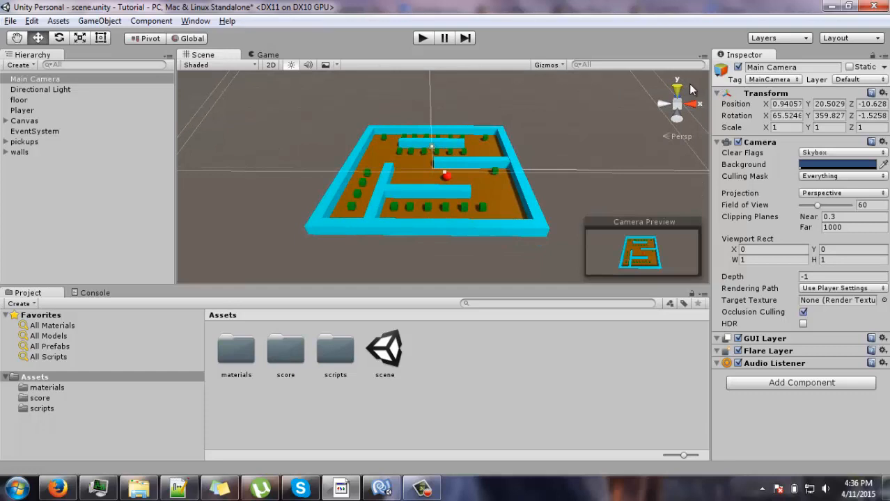
# Step: View the maze from directly above, align the Main Camera with that view, and check the result in the Game view
pyautogui.click(679, 91)
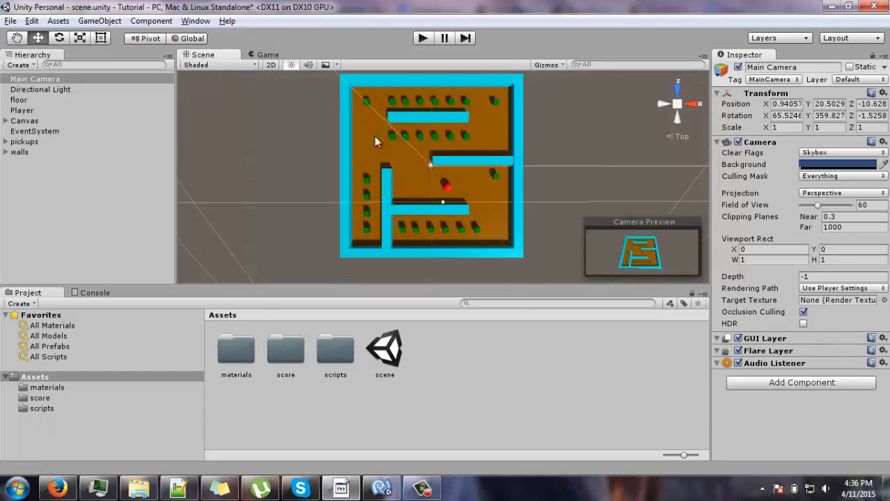
pyautogui.click(23, 80)
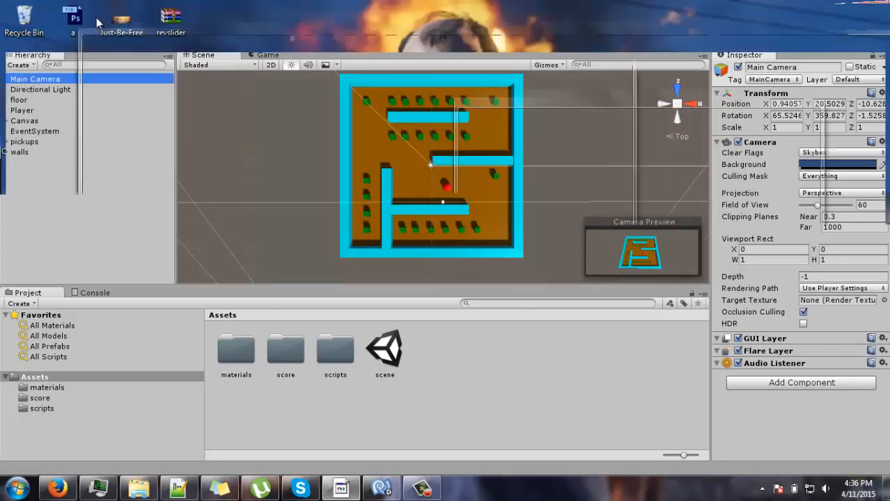
pyautogui.click(99, 21)
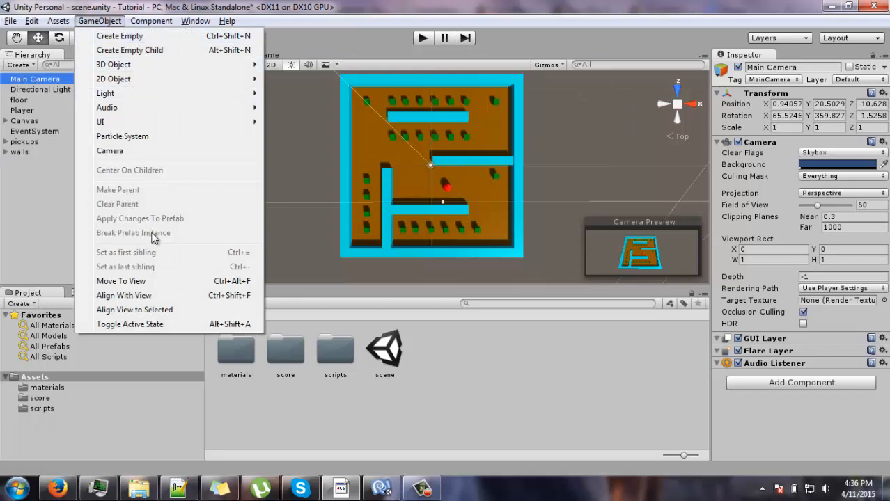
pyautogui.click(116, 297)
pyautogui.click(265, 55)
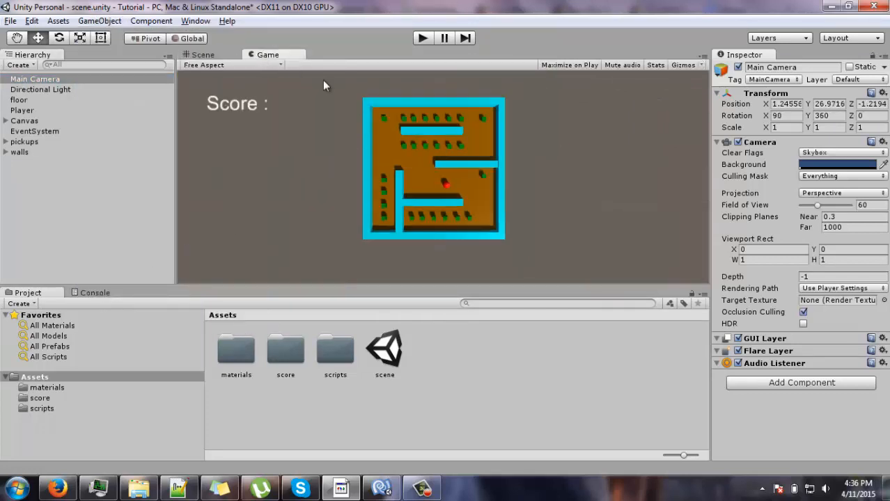
pyautogui.click(238, 55)
pyautogui.click(267, 55)
# Step: Switch the Main Camera to Orthographic projection and set its size to 10.9 so the whole maze fits
pyautogui.click(51, 81)
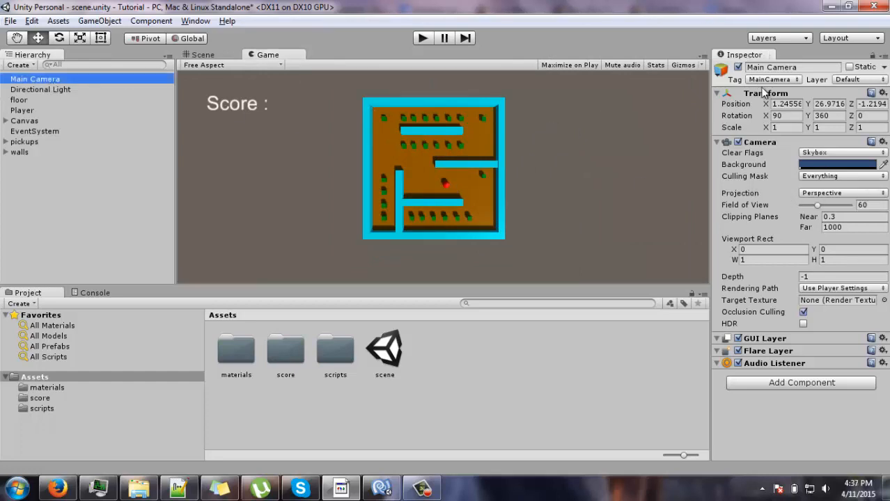
pyautogui.click(809, 194)
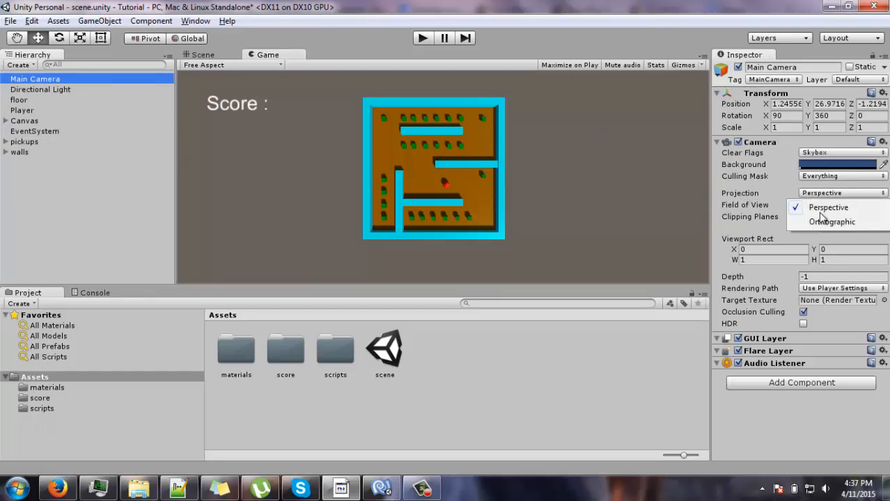
pyautogui.click(818, 220)
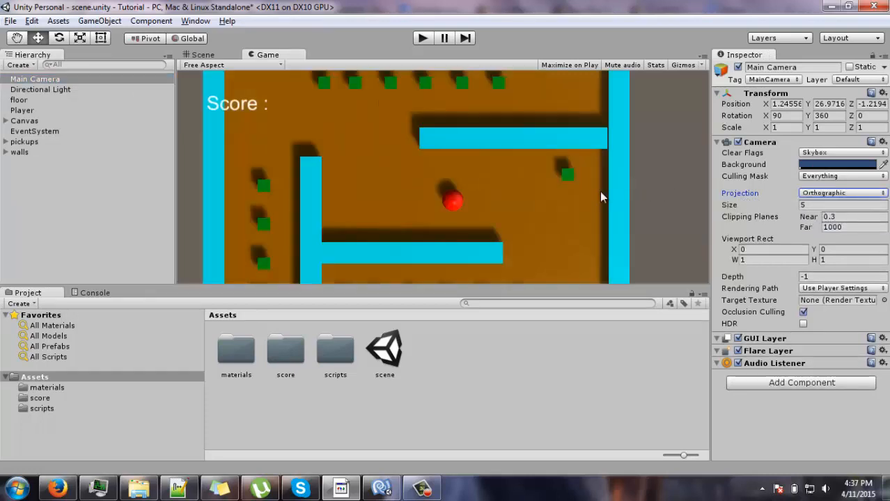
pyautogui.moveTo(800, 212); pyautogui.dragTo(846, 217)
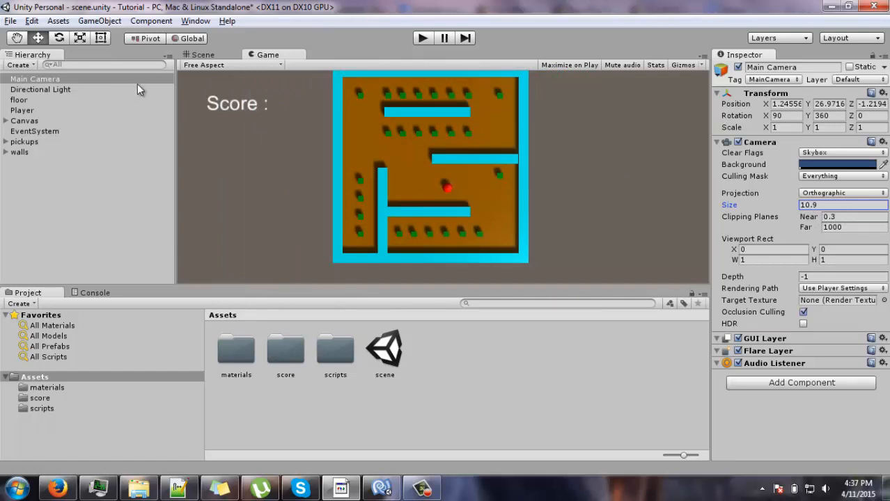
# Step: Move the Main Camera along Z to 0.1 in the scene and check the maze framing in the Game view
pyautogui.click(215, 57)
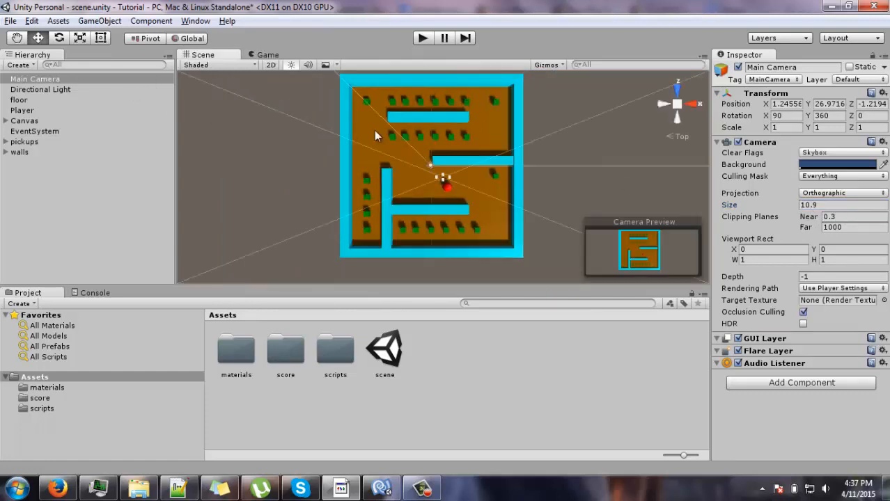
pyautogui.scroll(-3, 370, 145)
pyautogui.keyDown('alt'); pyautogui.moveTo(370, 146); pyautogui.dragTo(413, 181); pyautogui.keyUp('alt')
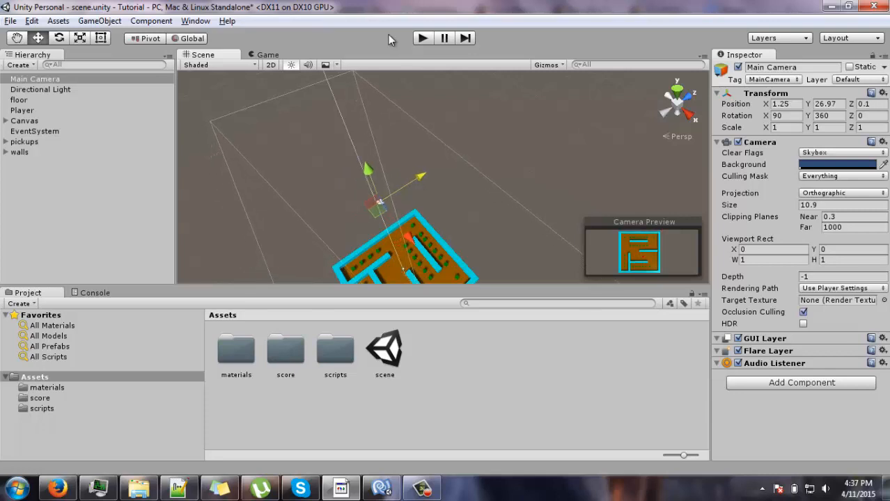
pyautogui.click(268, 55)
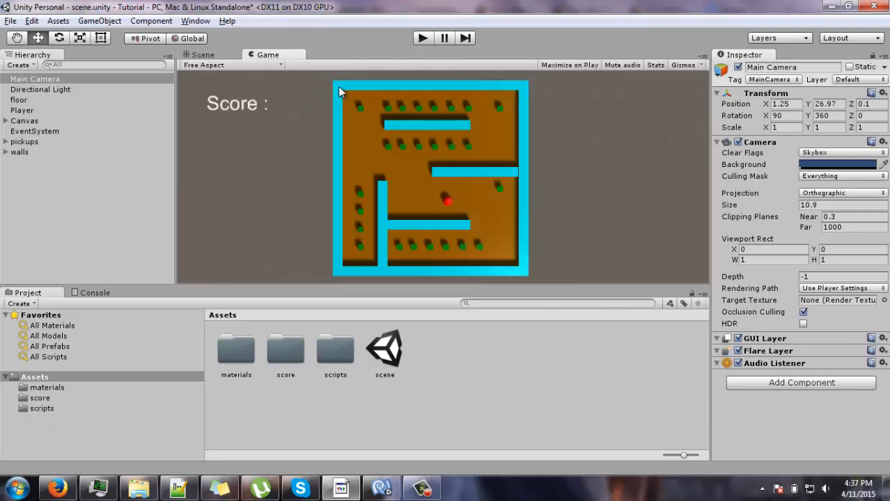
# Step: Set the Game view's aspect ratio to 4:3
pyautogui.click(242, 66)
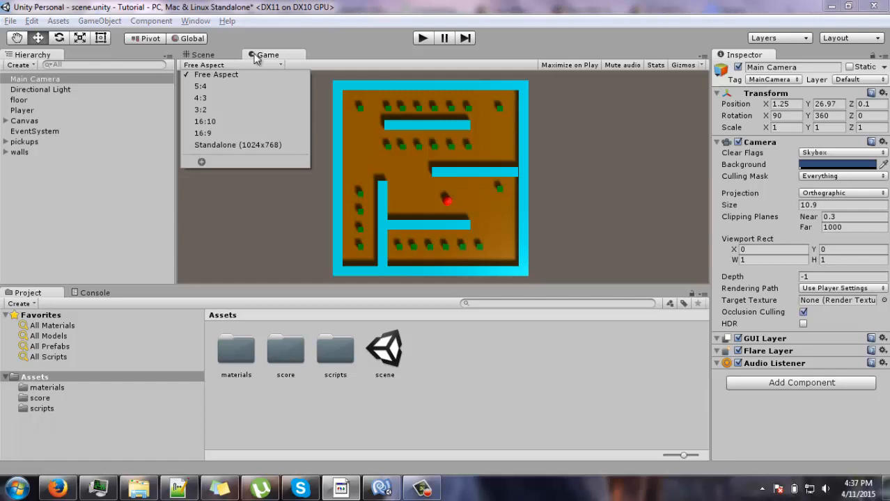
pyautogui.click(271, 56)
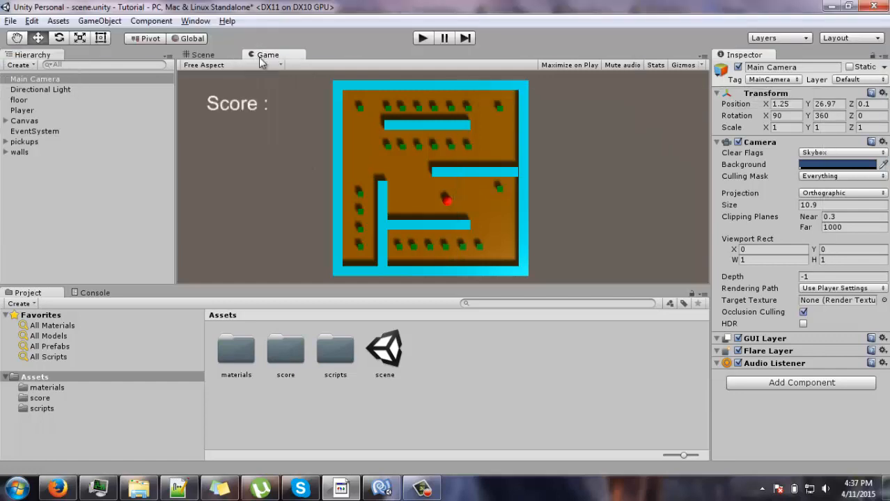
pyautogui.click(245, 67)
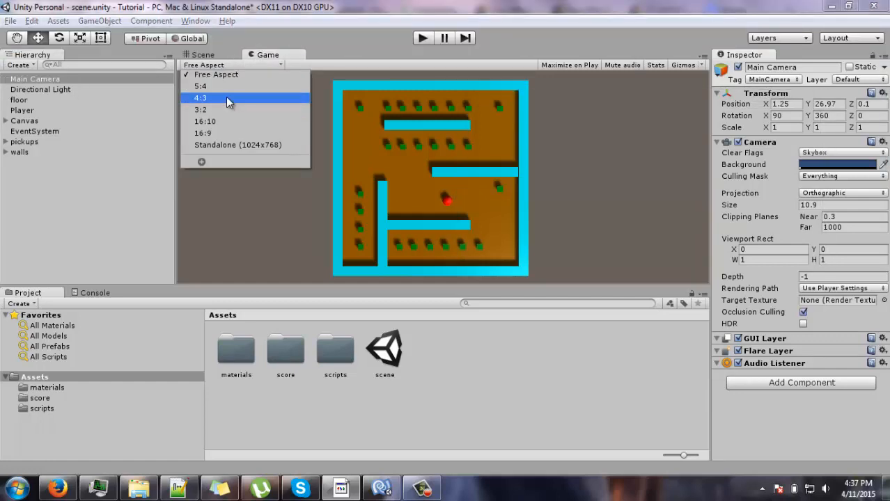
pyautogui.click(228, 99)
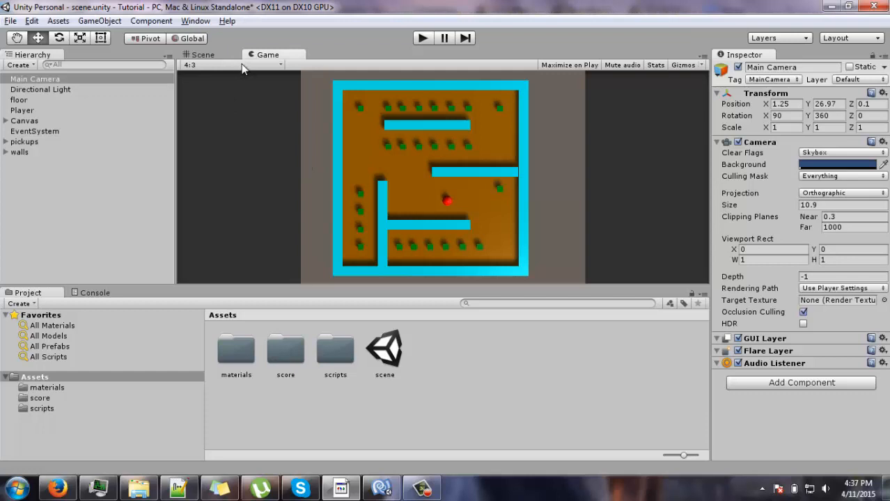
# Step: Dock the Game view beside the Scene view and shift the Main Camera to X 0.17 to center the maze
pyautogui.click(203, 54)
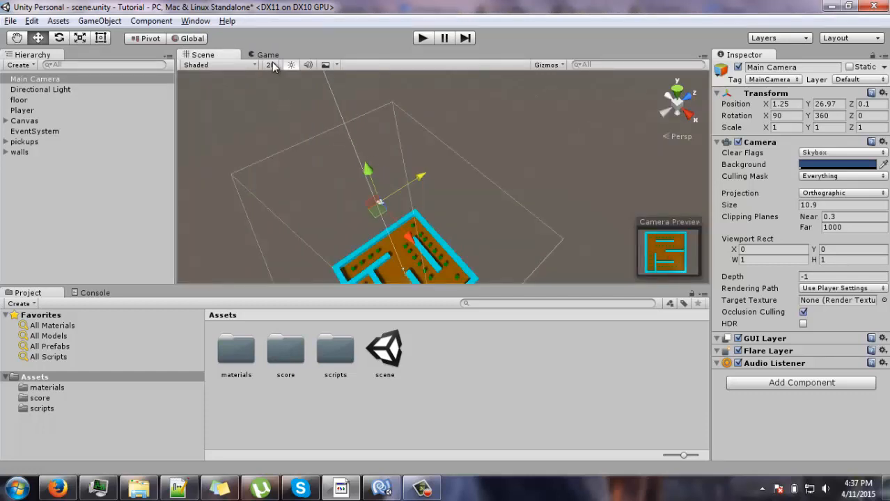
pyautogui.moveTo(267, 55); pyautogui.dragTo(449, 167)
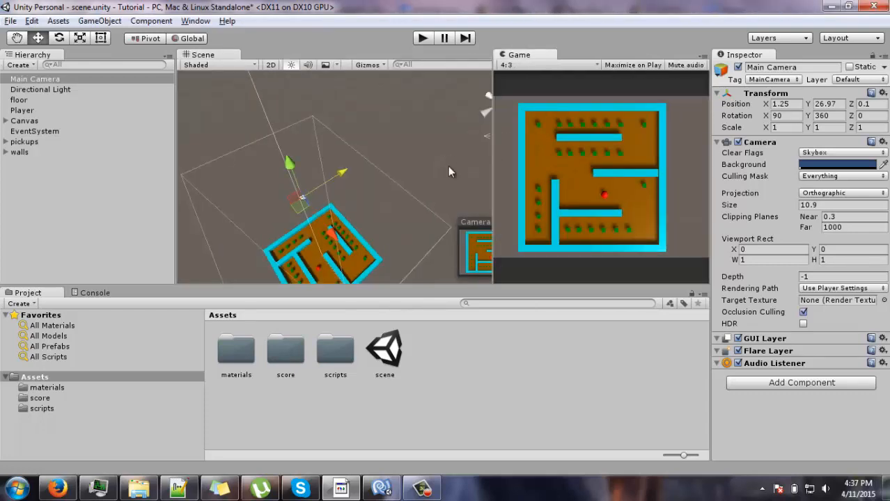
pyautogui.keyDown('alt'); pyautogui.moveTo(348, 200); pyautogui.dragTo(356, 162); pyautogui.keyUp('alt')
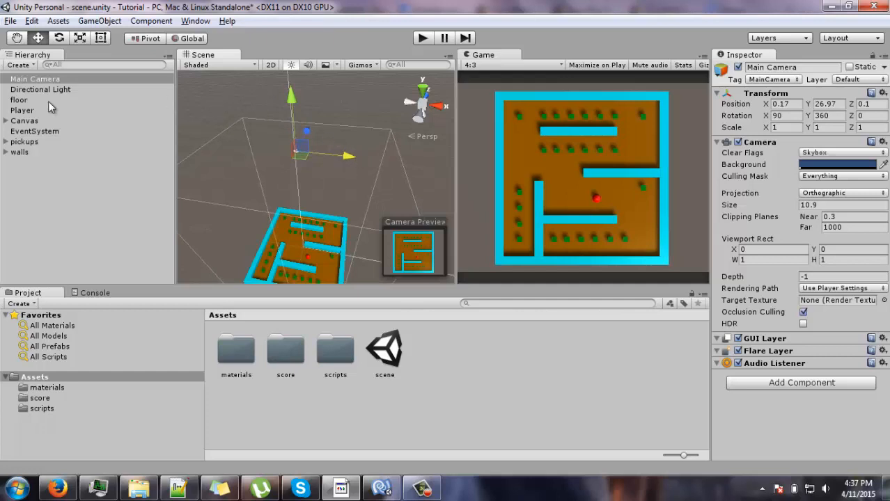
# Step: Set the Main Camera's Clear Flags to Solid Color
pyautogui.click(23, 81)
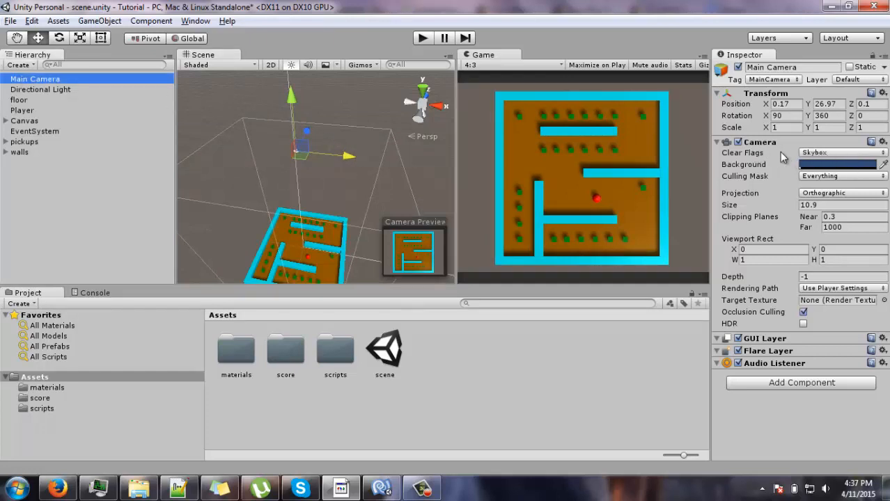
pyautogui.click(830, 154)
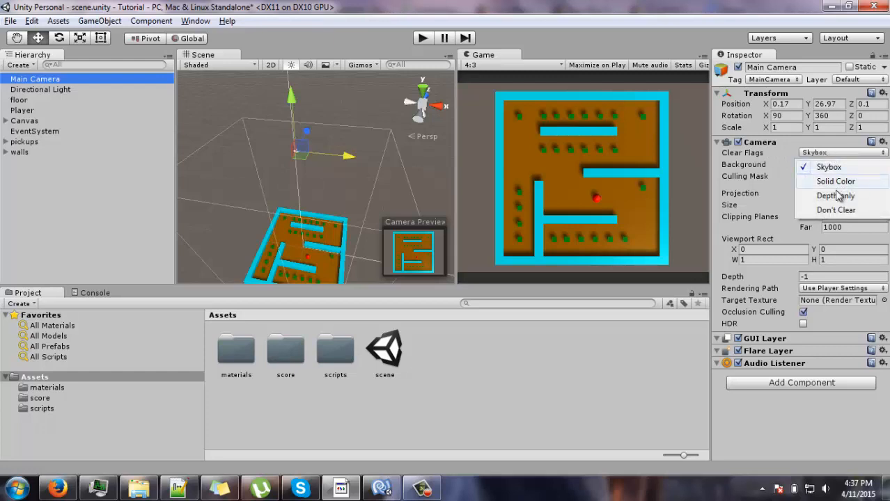
pyautogui.click(837, 182)
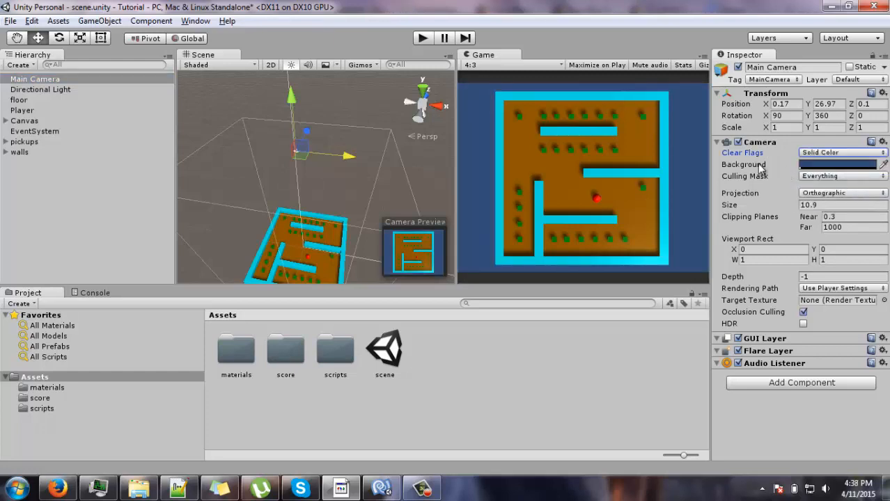
# Step: Change the Main Camera's background to a bright blue with RGB 0, 155, 206
pyautogui.click(843, 165)
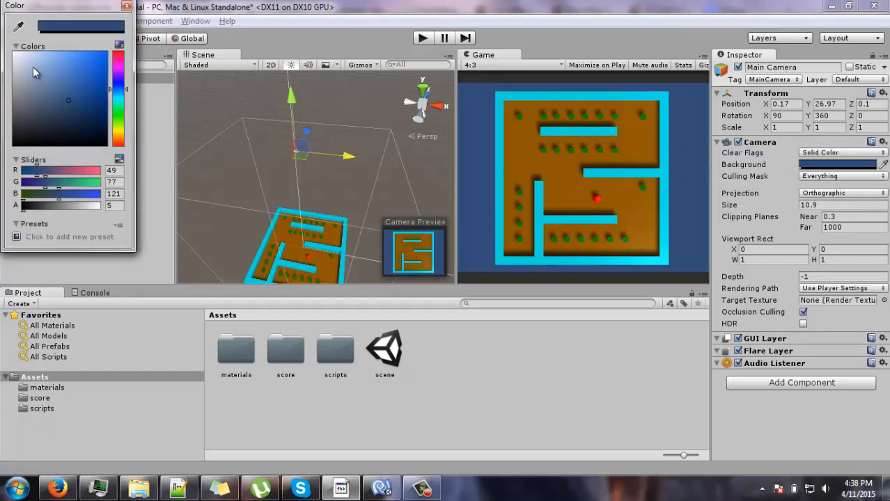
pyautogui.moveTo(33, 68)
pyautogui.mouseDown()
pyautogui.moveTo(20, 86)
pyautogui.moveTo(20, 110)
pyautogui.moveTo(88, 100)
pyautogui.moveTo(114, 126)
pyautogui.moveTo(118, 83)
pyautogui.moveTo(16, 84)
pyautogui.moveTo(14, 96)
pyautogui.mouseUp()
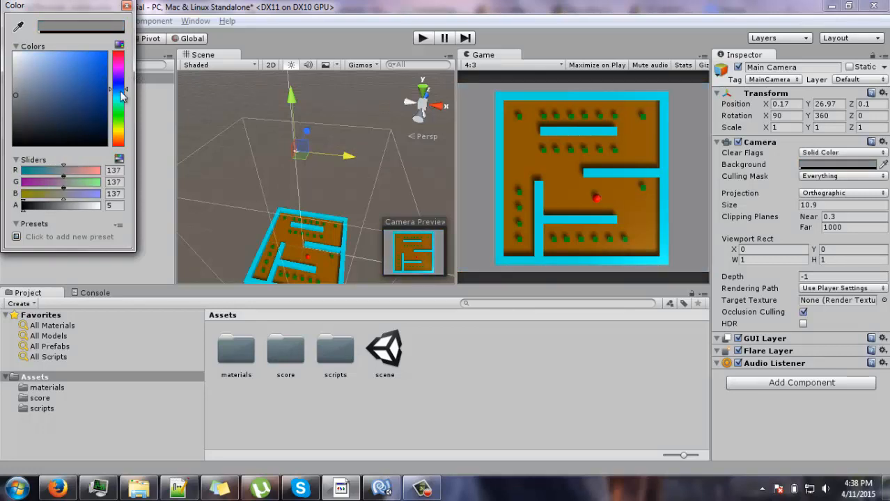
pyautogui.click(121, 95)
pyautogui.click(106, 76)
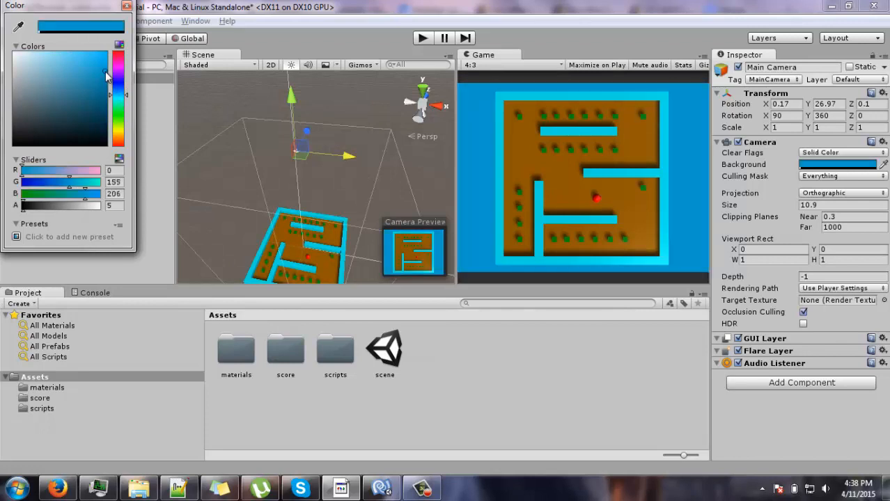
pyautogui.click(126, 6)
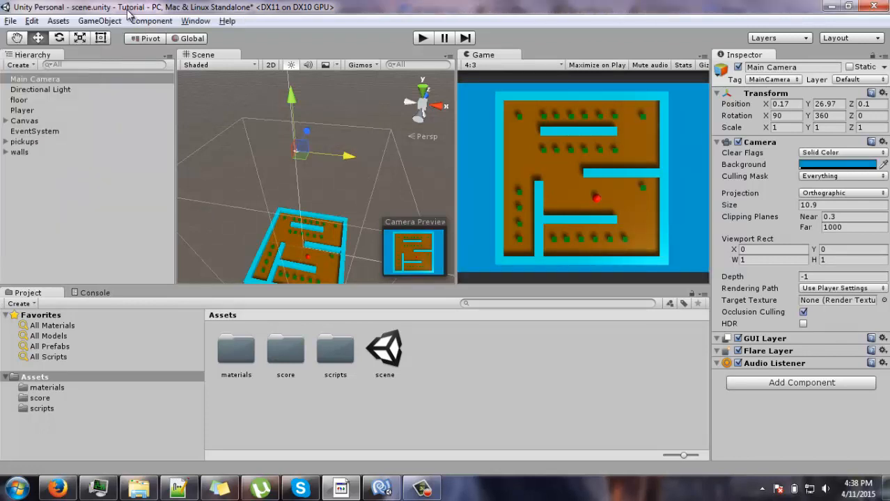
# Step: Try No Shadows as the Directional Light's shadow type and restore Soft Shadows
pyautogui.click(34, 91)
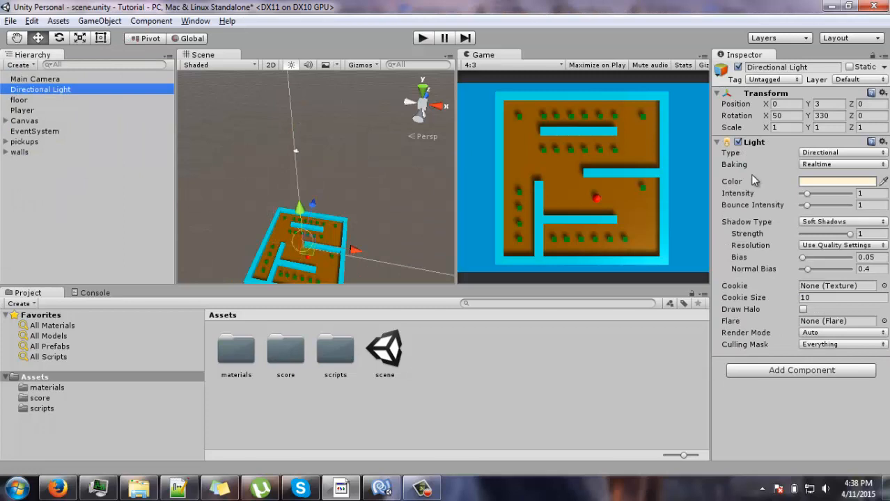
pyautogui.click(841, 221)
pyautogui.click(832, 232)
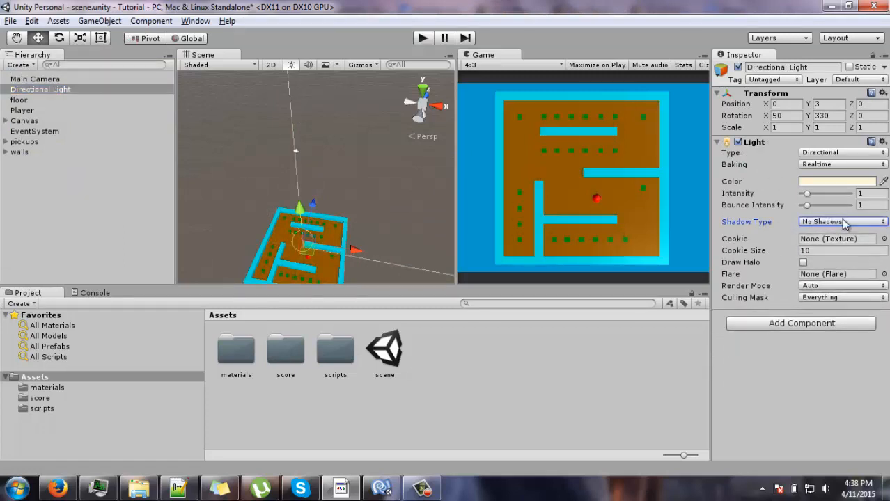
pyautogui.click(844, 222)
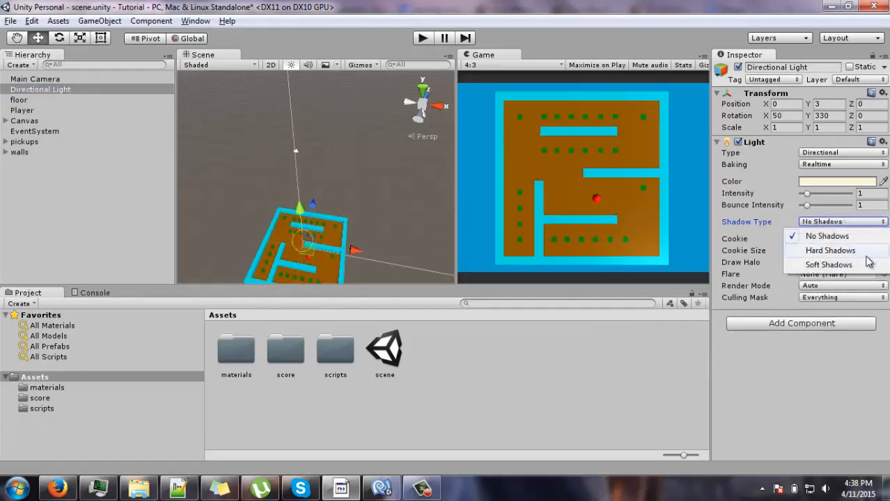
pyautogui.click(849, 265)
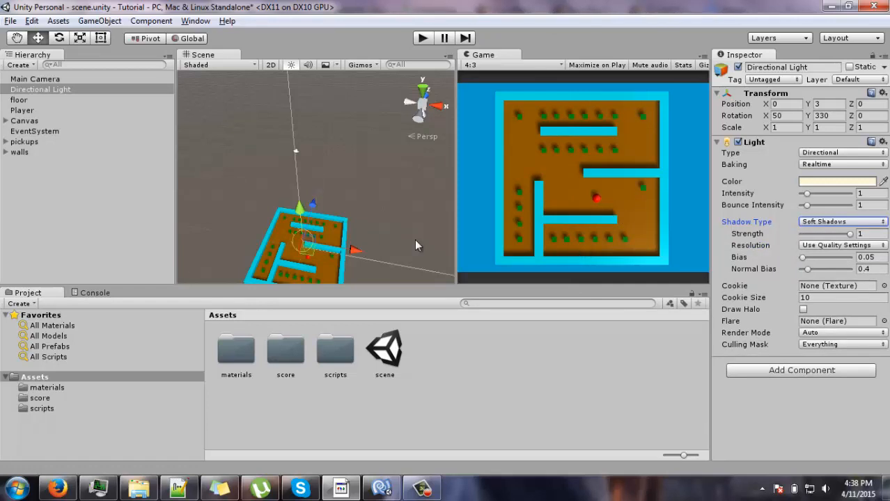
pyautogui.moveTo(340, 185); pyautogui.dragTo(356, 148, button='middle')
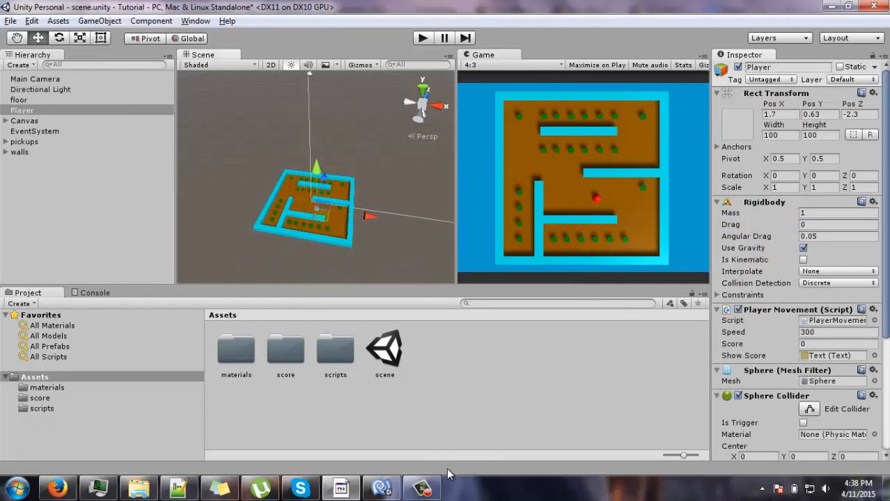
pyautogui.click(421, 487)
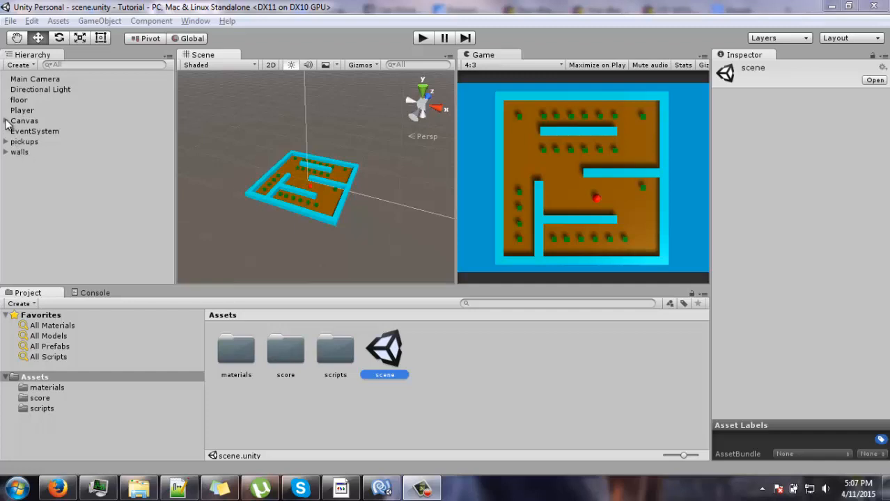
# Step: Move the score Text inside the Canvas horizontally to Pos X -69 so it fits in the 4:3 Game view
pyautogui.click(6, 120)
pyautogui.doubleClick(32, 131)
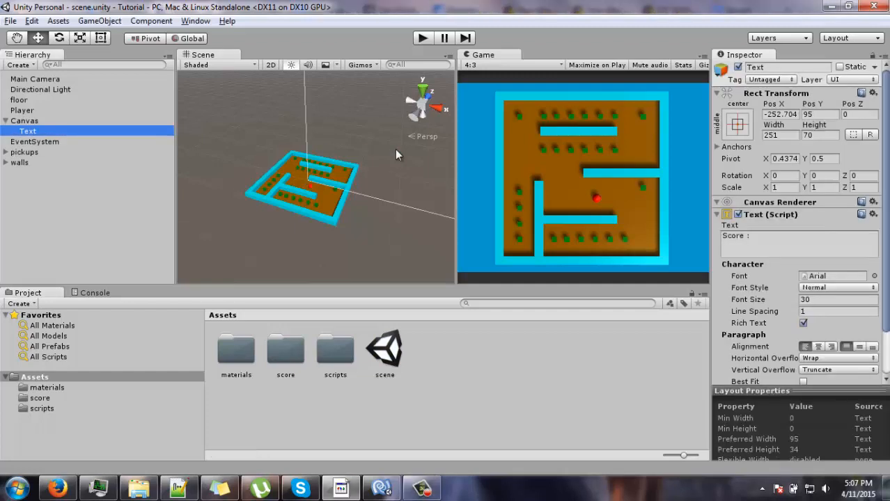
pyautogui.doubleClick(45, 134)
pyautogui.keyDown('alt'); pyautogui.moveTo(348, 183); pyautogui.dragTo(426, 197); pyautogui.keyUp('alt')
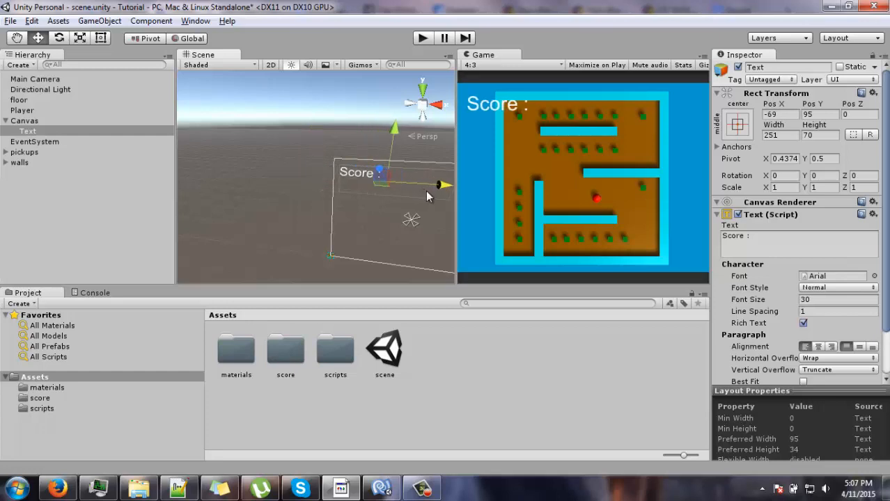
pyautogui.moveTo(388, 205); pyautogui.dragTo(373, 191, button='middle')
pyautogui.keyDown('alt'); pyautogui.moveTo(358, 191); pyautogui.dragTo(371, 175); pyautogui.keyUp('alt')
pyautogui.moveTo(356, 188); pyautogui.dragTo(301, 186, button='middle')
# Step: Reposition the Main Camera to X 0, Y 27, Z 1 and set its orthographic size to 12.51
pyautogui.click(62, 82)
pyautogui.keyDown('alt'); pyautogui.moveTo(276, 232); pyautogui.dragTo(284, 218); pyautogui.keyUp('alt')
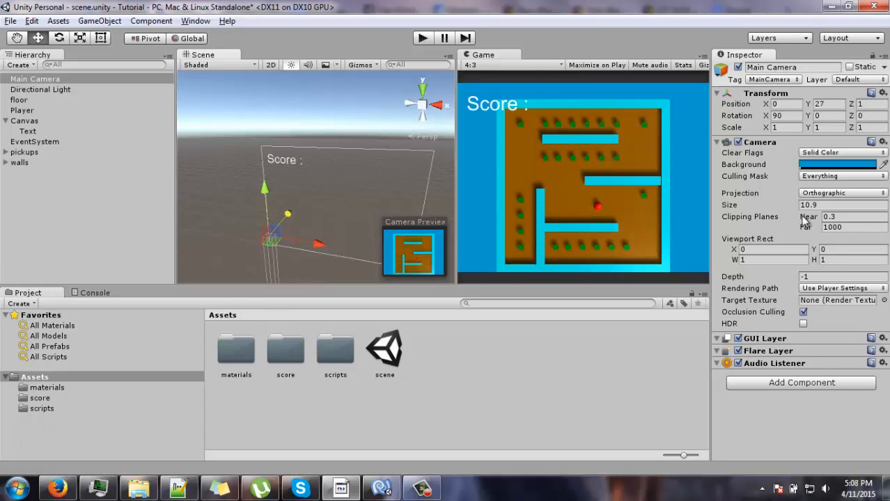
pyautogui.moveTo(798, 207); pyautogui.dragTo(837, 209)
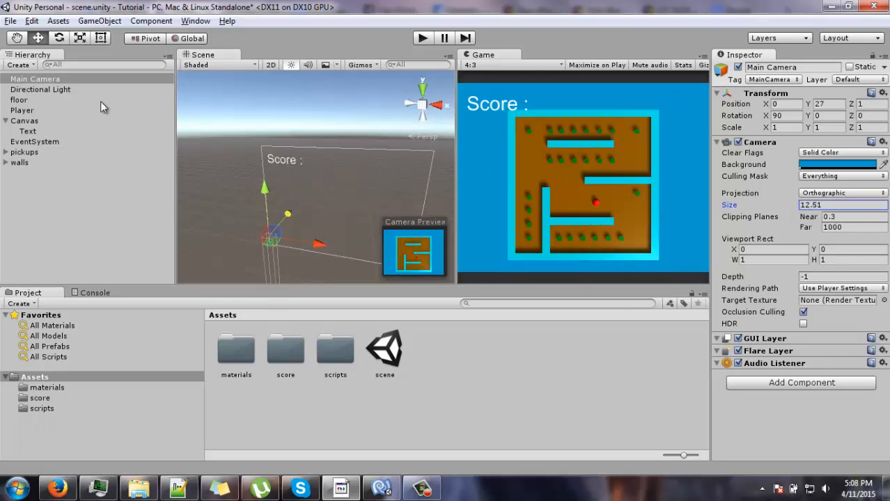
# Step: Move the score Text on the Canvas to Pos X -77 and Pos Y 108, nearer the view's upper corner
pyautogui.click(289, 162)
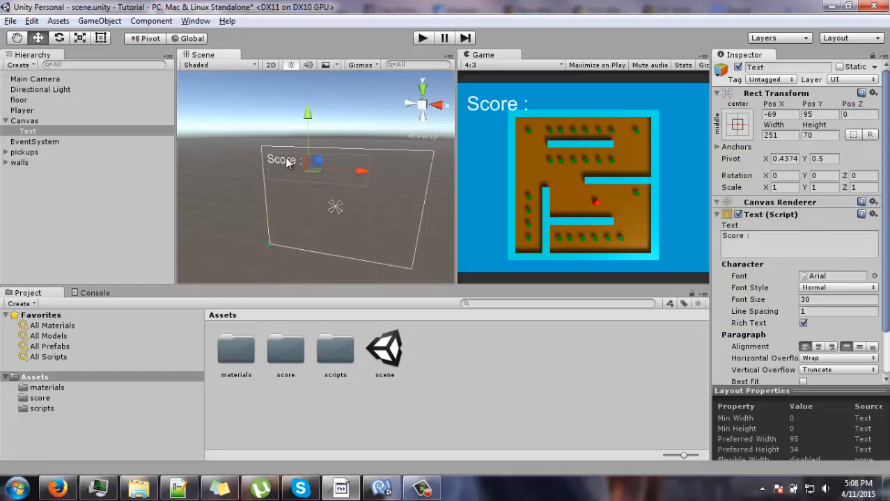
pyautogui.click(280, 159)
pyautogui.click(280, 159)
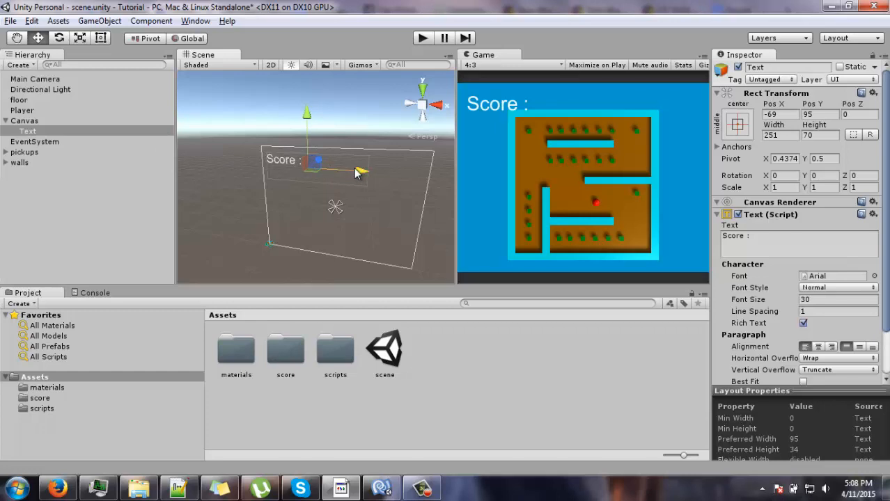
pyautogui.moveTo(364, 173); pyautogui.dragTo(346, 168)
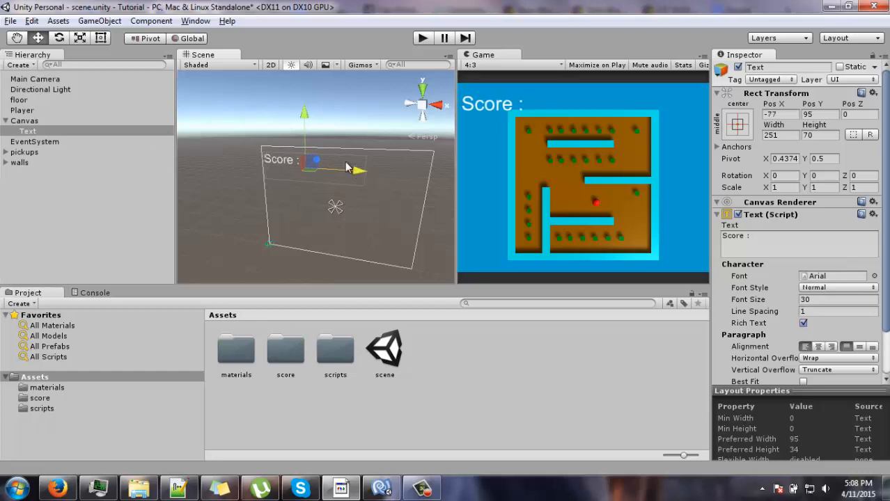
pyautogui.moveTo(307, 133); pyautogui.dragTo(307, 127)
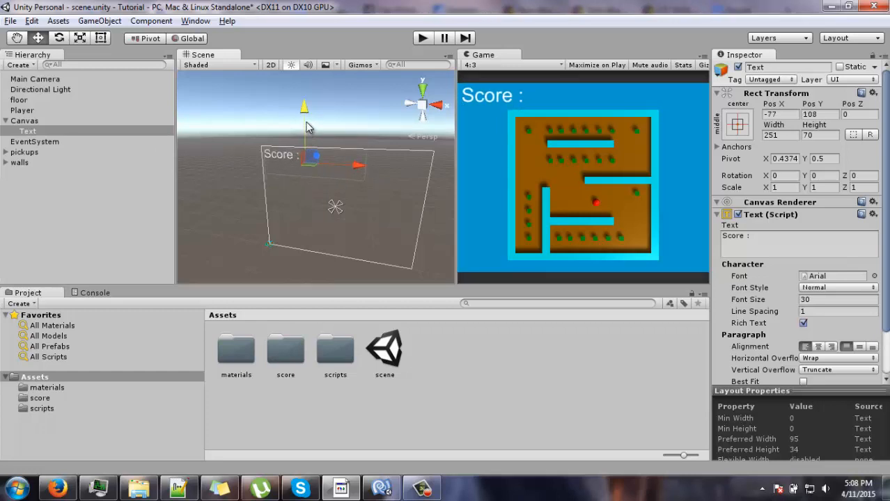
# Step: Examine the maze beside the Canvas corner in the Scene view and select the Player
pyautogui.keyDown('alt'); pyautogui.moveTo(310, 199); pyautogui.dragTo(386, 160); pyautogui.keyUp('alt')
pyautogui.moveTo(264, 227); pyautogui.dragTo(325, 177, button='middle')
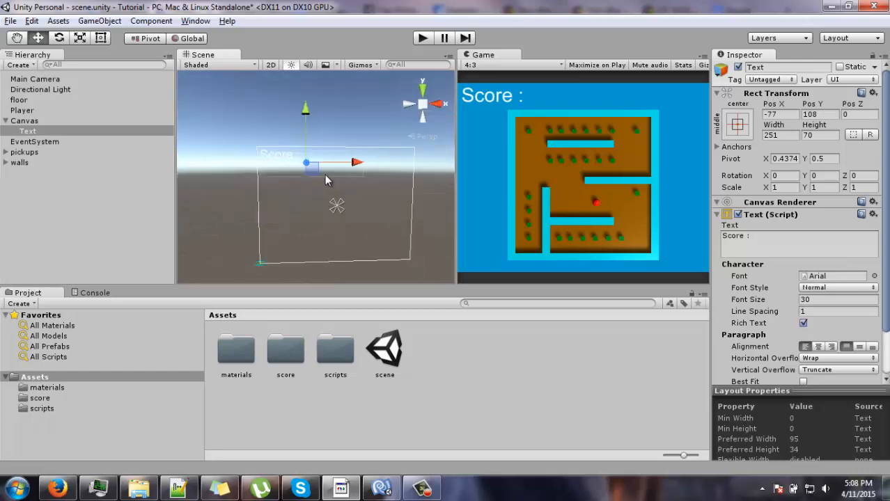
pyautogui.scroll(5, 325, 175)
pyautogui.scroll(6, 325, 175)
pyautogui.keyDown('alt'); pyautogui.moveTo(325, 175); pyautogui.dragTo(324, 209); pyautogui.keyUp('alt')
pyautogui.moveTo(324, 209); pyautogui.dragTo(291, 178, button='middle')
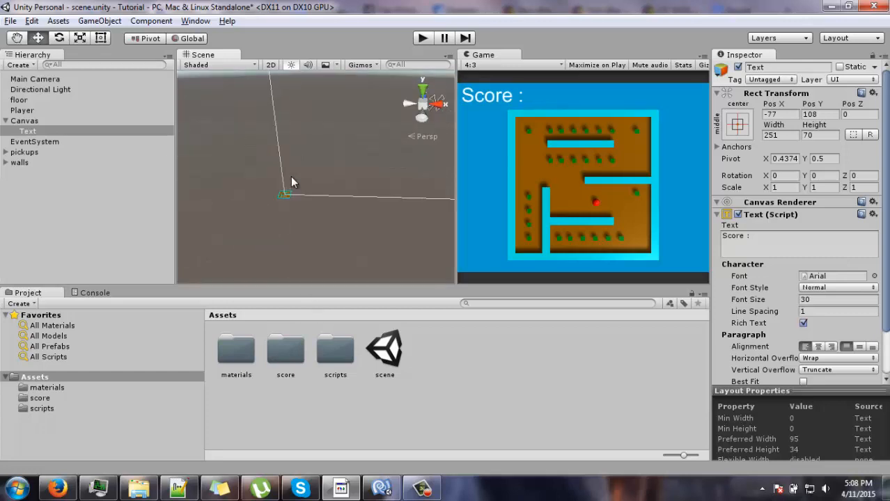
pyautogui.scroll(6, 291, 177)
pyautogui.keyDown('alt'); pyautogui.moveTo(292, 183); pyautogui.dragTo(293, 174); pyautogui.keyUp('alt')
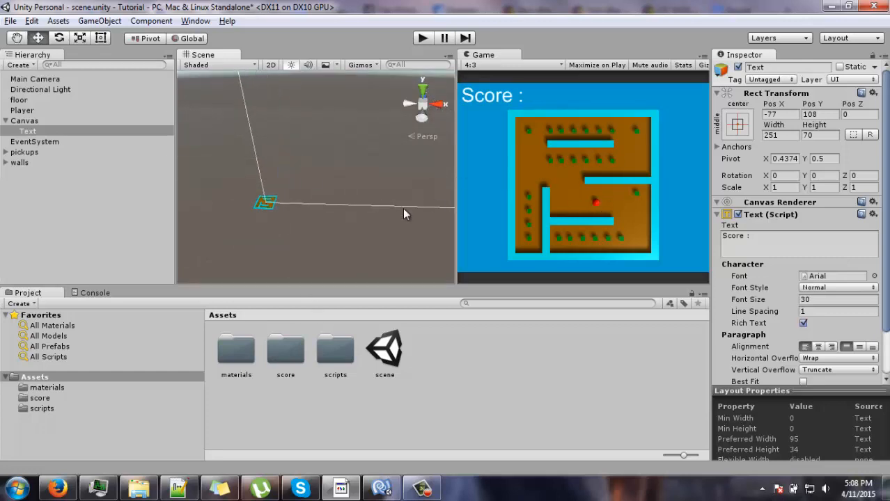
pyautogui.keyDown('alt'); pyautogui.moveTo(319, 223); pyautogui.dragTo(336, 217); pyautogui.keyUp('alt')
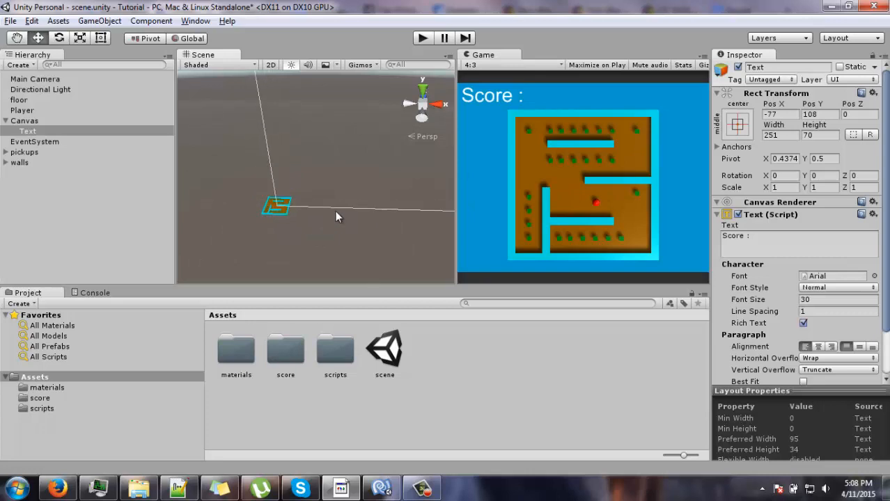
pyautogui.click(279, 209)
pyautogui.moveTo(279, 210); pyautogui.dragTo(333, 231, button='middle')
pyautogui.scroll(4, 337, 217)
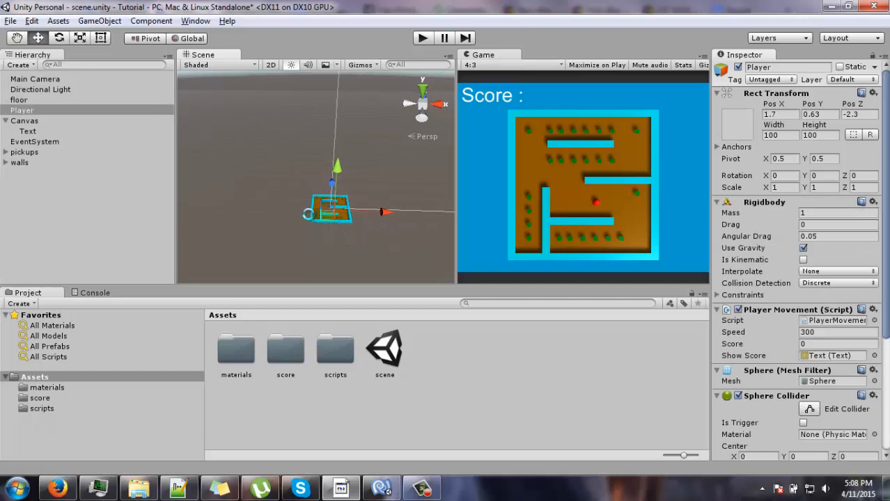
# Step: Save the maze scene and create a new scene
pyautogui.hotkey('ctrl', 's')
pyautogui.click(10, 21)
pyautogui.click(31, 69)
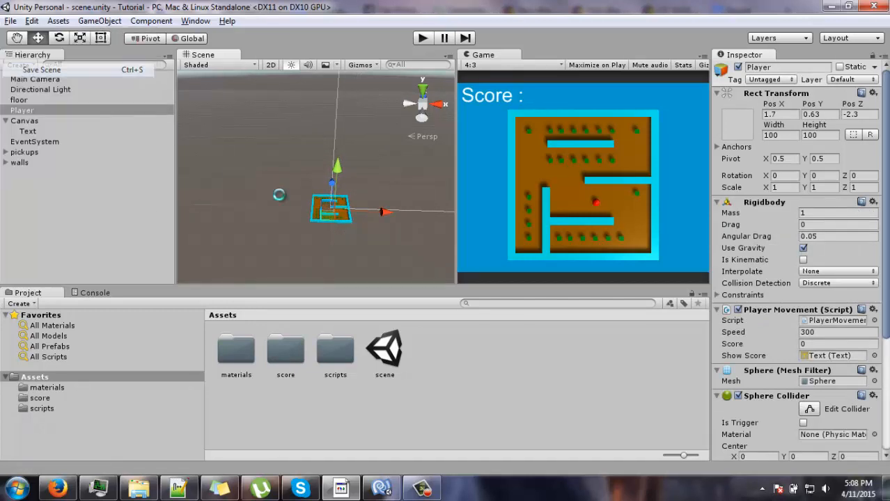
pyautogui.moveTo(255, 172)
pyautogui.mouseDown(button='middle')
pyautogui.moveTo(248, 165)
pyautogui.moveTo(258, 157)
pyautogui.mouseUp(button='middle')
pyautogui.scroll(3, 257, 157)
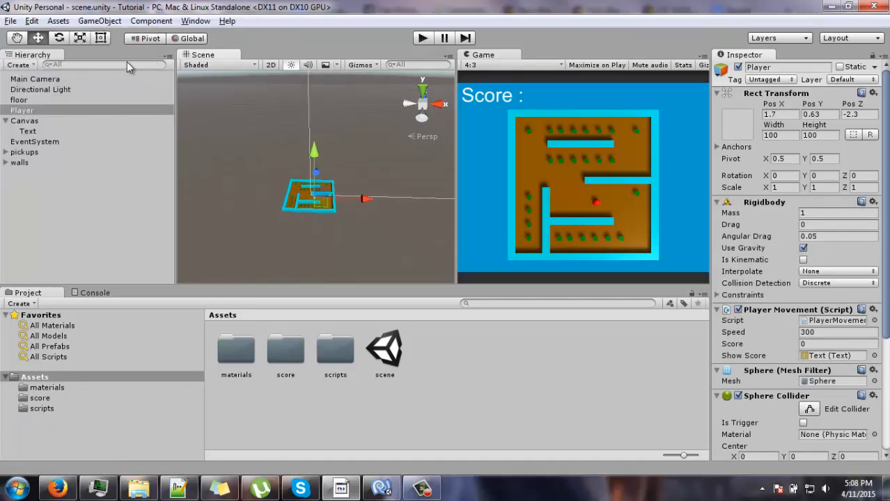
pyautogui.click(12, 22)
pyautogui.click(31, 33)
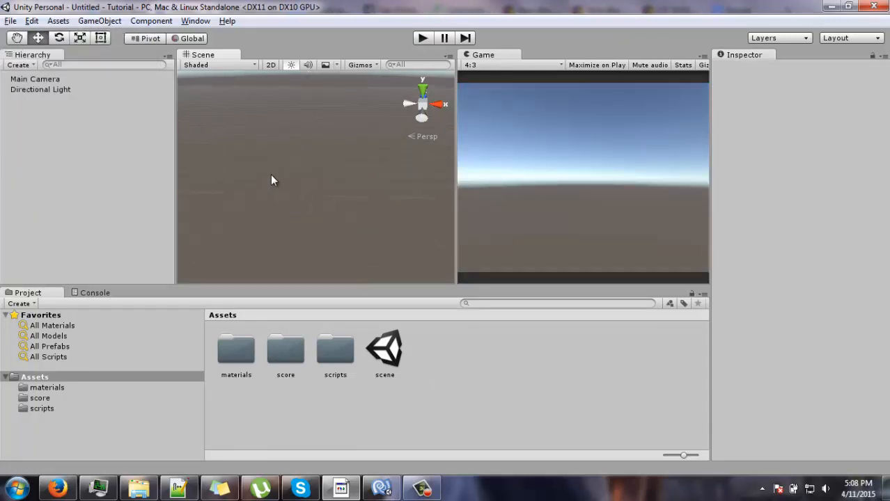
# Step: Add a UI Button to the new scene
pyautogui.moveTo(274, 174); pyautogui.dragTo(324, 146, button='right')
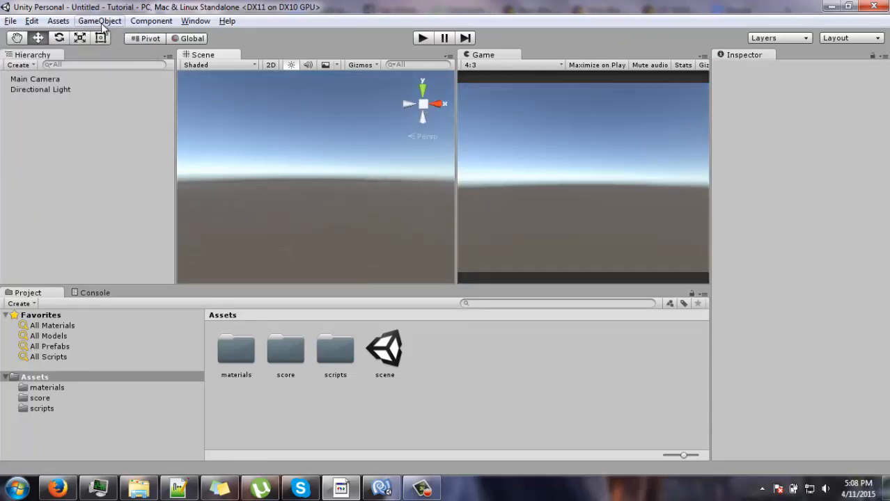
pyautogui.moveTo(258, 154); pyautogui.dragTo(279, 180, button='right')
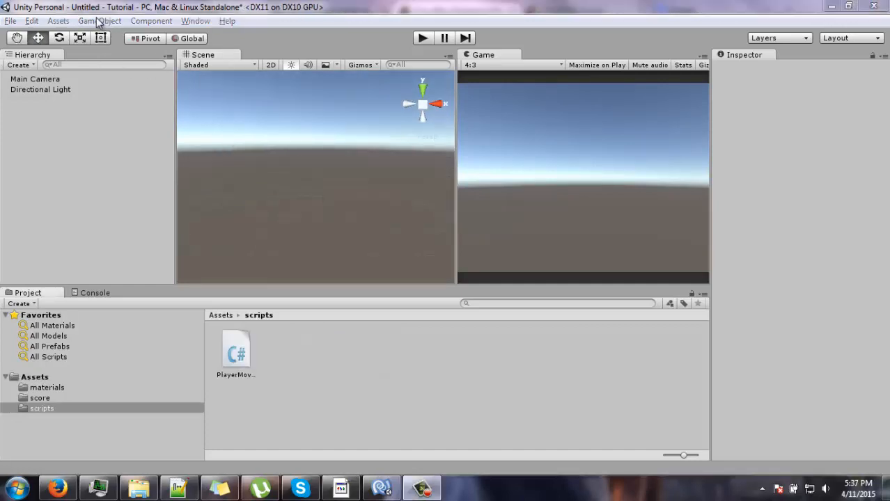
pyautogui.click(98, 21)
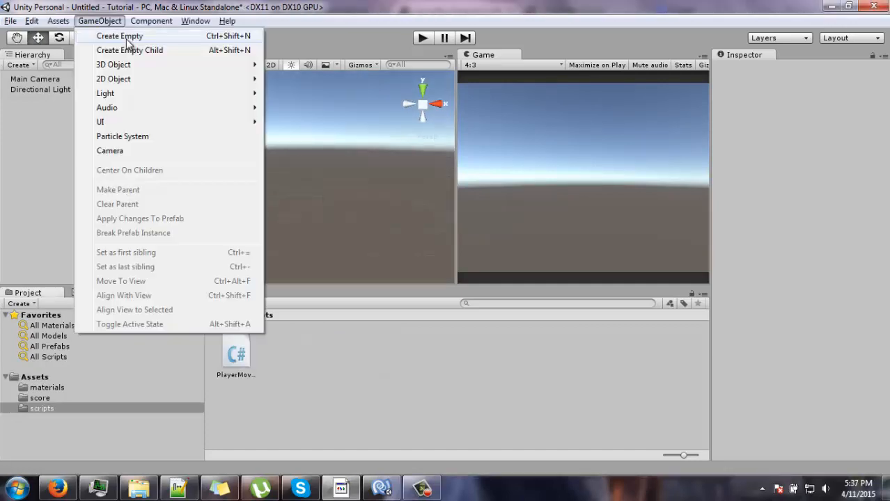
pyautogui.moveTo(191, 123)
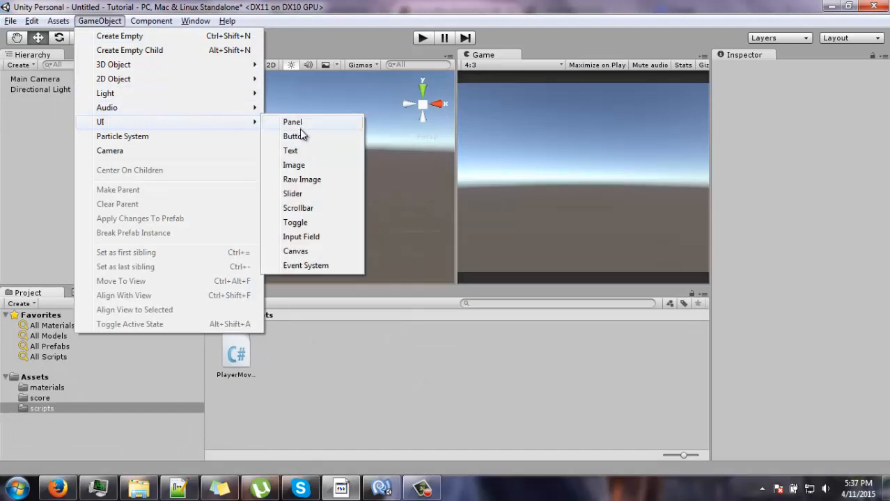
pyautogui.click(300, 137)
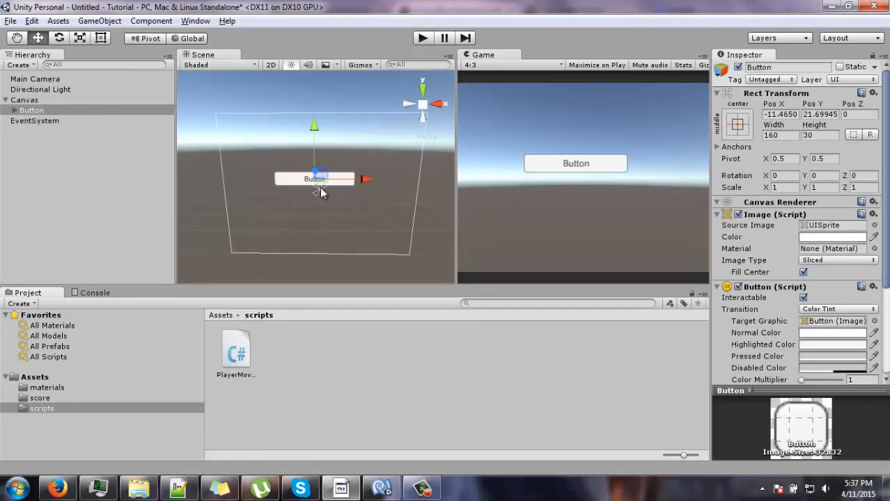
# Step: Switch the Scene view to 2D and move the button near the Canvas centre, to Pos X 7 and Pos Y 0
pyautogui.moveTo(321, 188); pyautogui.dragTo(317, 190, button='middle')
pyautogui.click(270, 63)
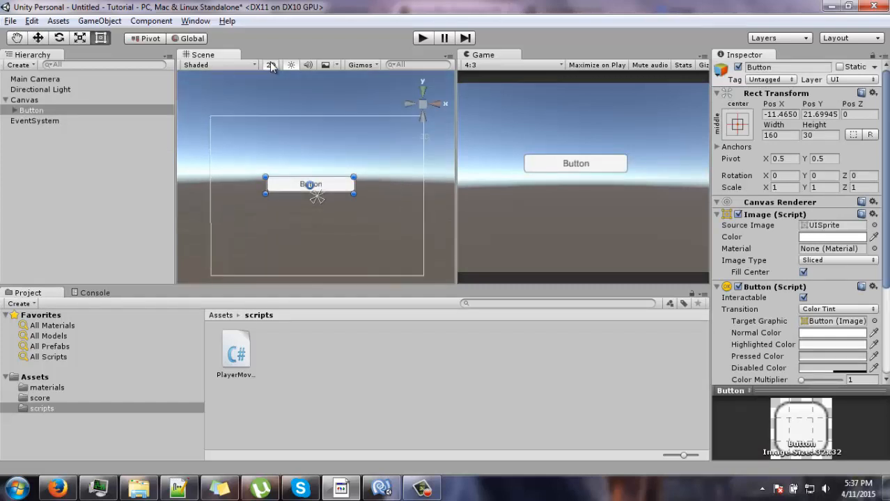
pyautogui.moveTo(335, 149); pyautogui.dragTo(342, 126, button='middle')
pyautogui.scroll(1, 332, 159)
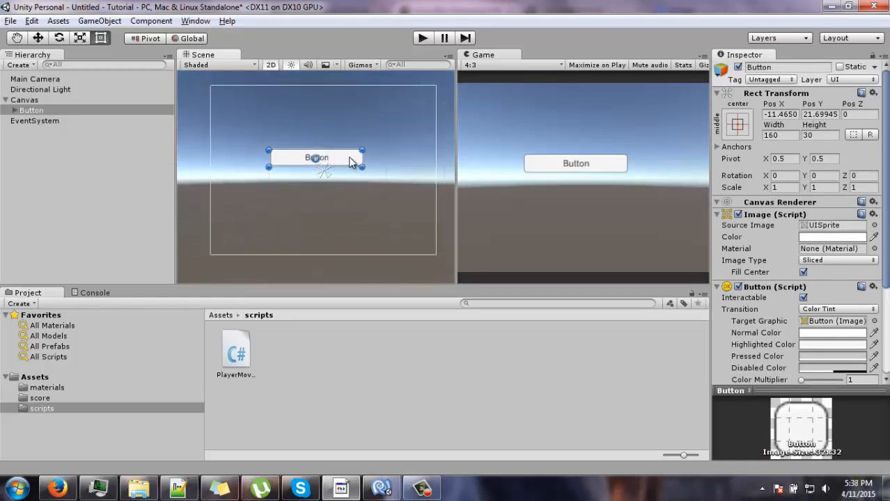
pyautogui.moveTo(332, 163); pyautogui.dragTo(352, 170)
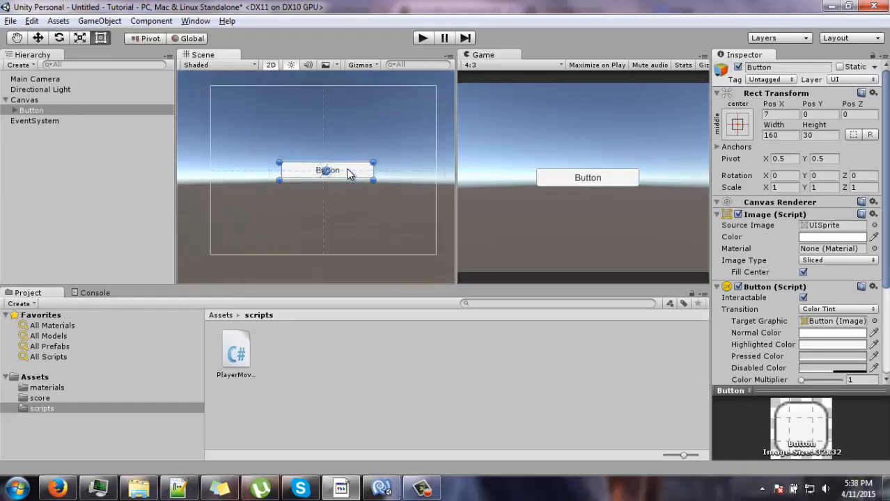
pyautogui.moveTo(335, 186); pyautogui.dragTo(336, 170, button='middle')
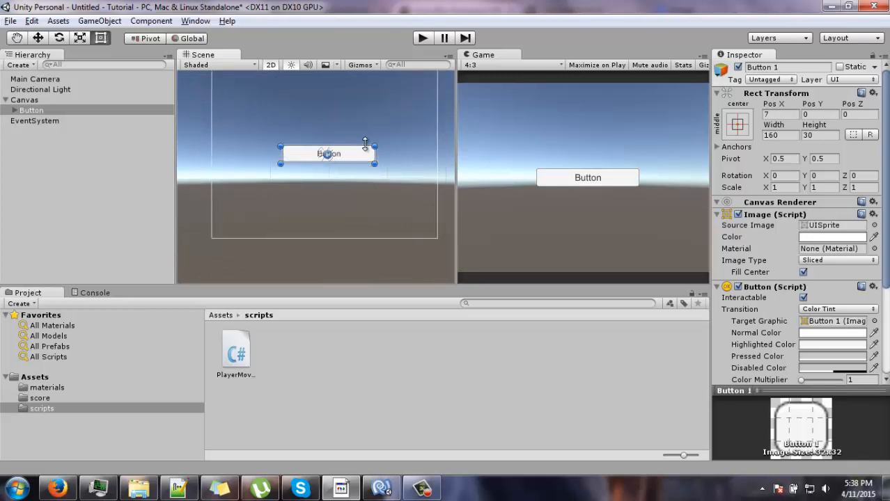
# Step: Duplicate the button and place the copy just below the original at Pos Y -36
pyautogui.hotkey('ctrl', 'd')
pyautogui.click(359, 161)
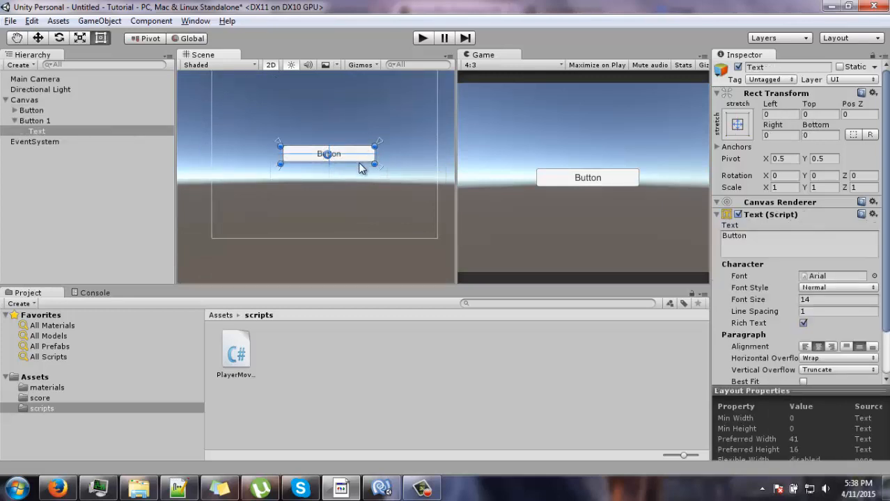
pyautogui.click(62, 122)
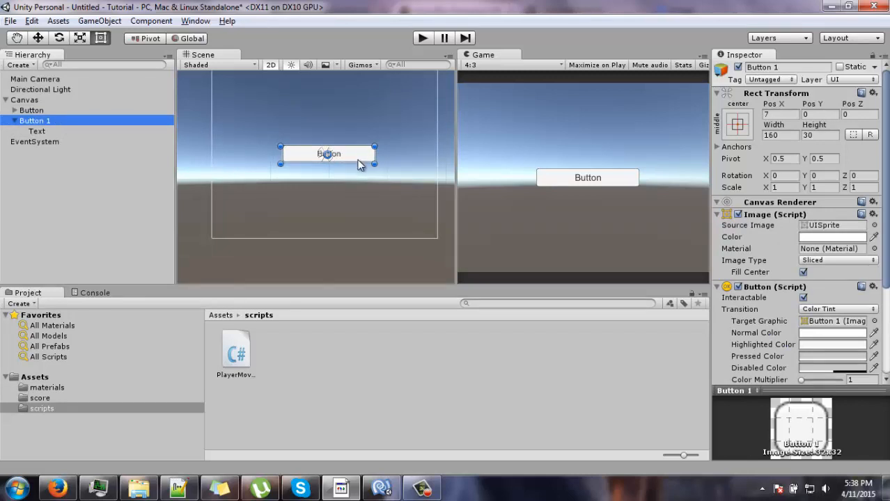
pyautogui.moveTo(360, 161); pyautogui.dragTo(357, 185)
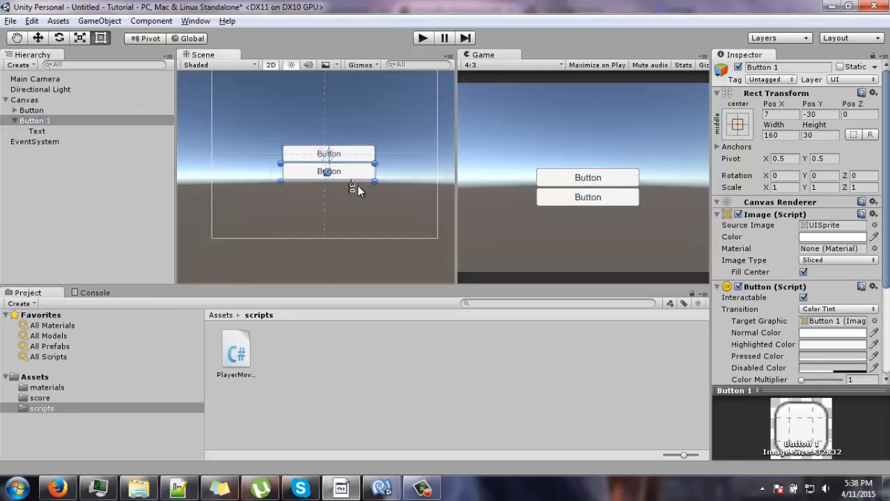
pyautogui.click(357, 129)
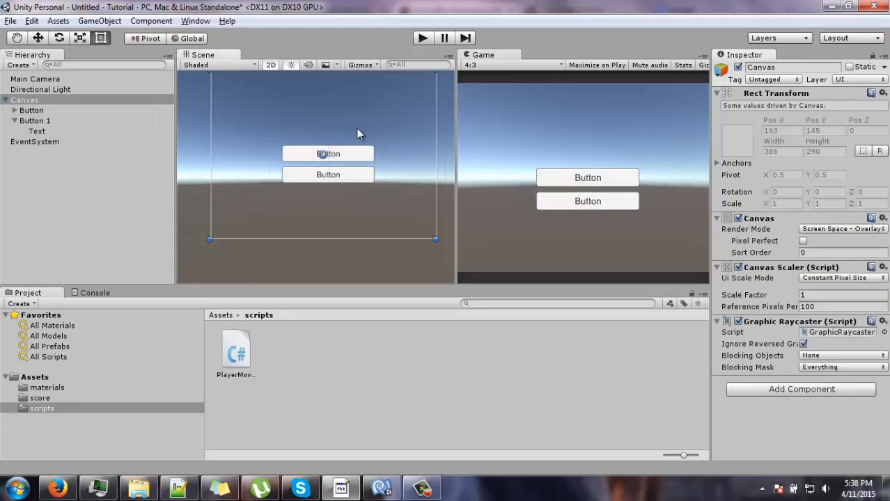
# Step: Change the upper button's label text to START
pyautogui.click(351, 159)
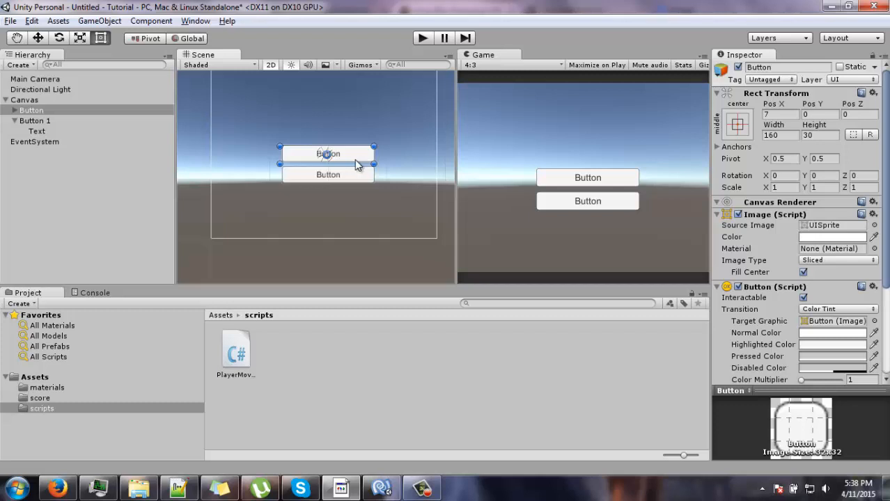
pyautogui.click(14, 112)
pyautogui.click(45, 122)
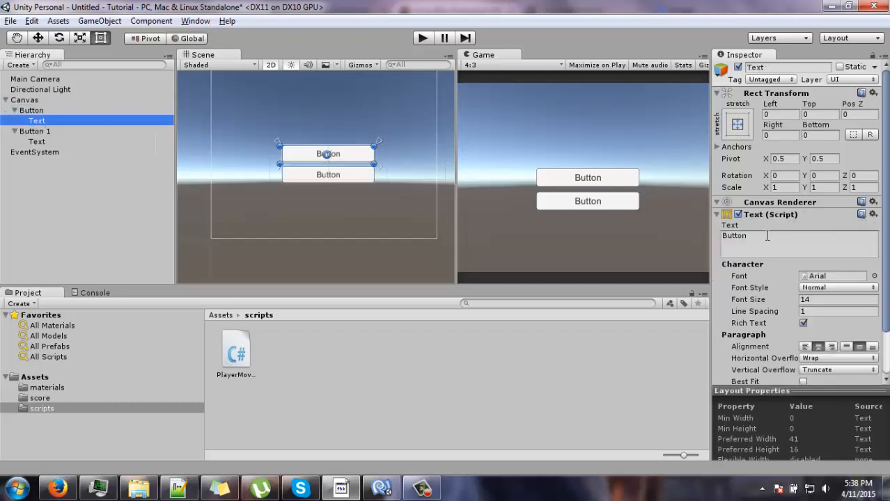
pyautogui.click(766, 237)
pyautogui.write('START')
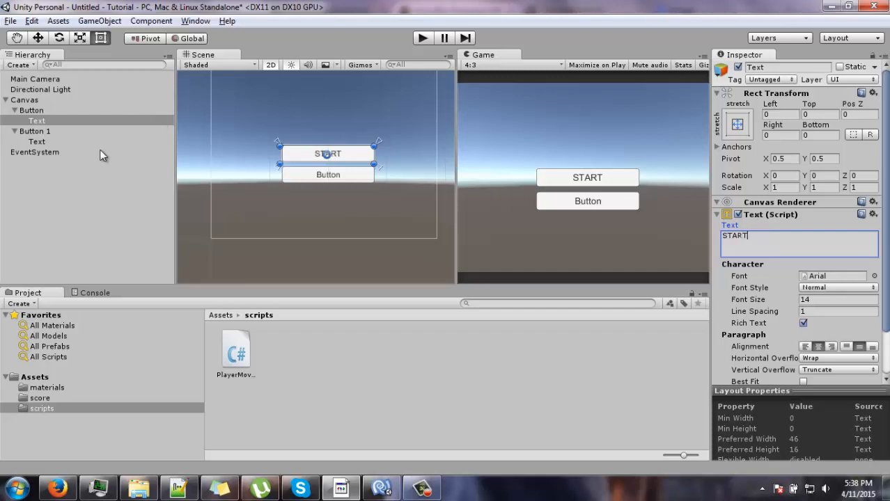
# Step: Change the lower button's label text to EXIT and collapse both buttons in the object hierarchy
pyautogui.click(63, 142)
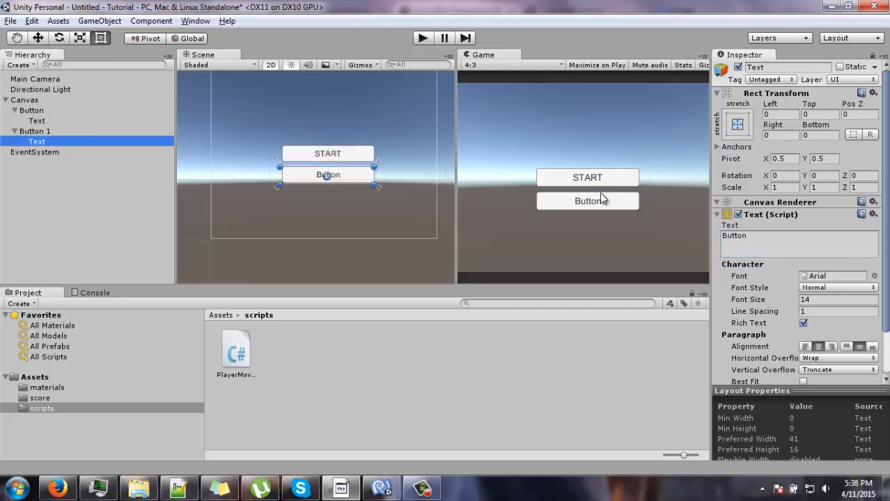
pyautogui.click(785, 232)
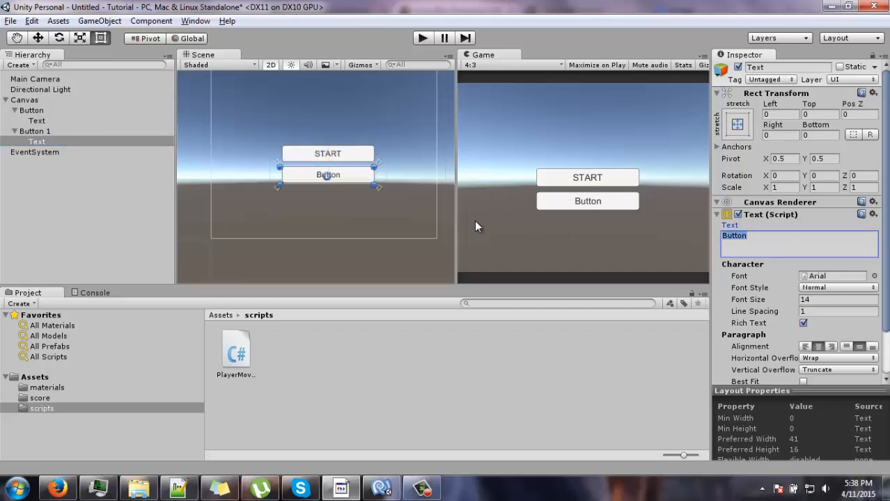
pyautogui.write('EXIT')
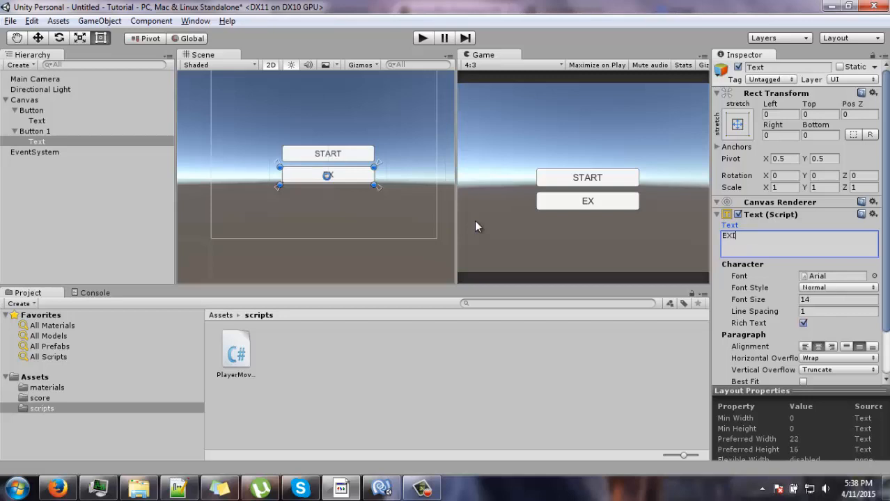
pyautogui.click(54, 130)
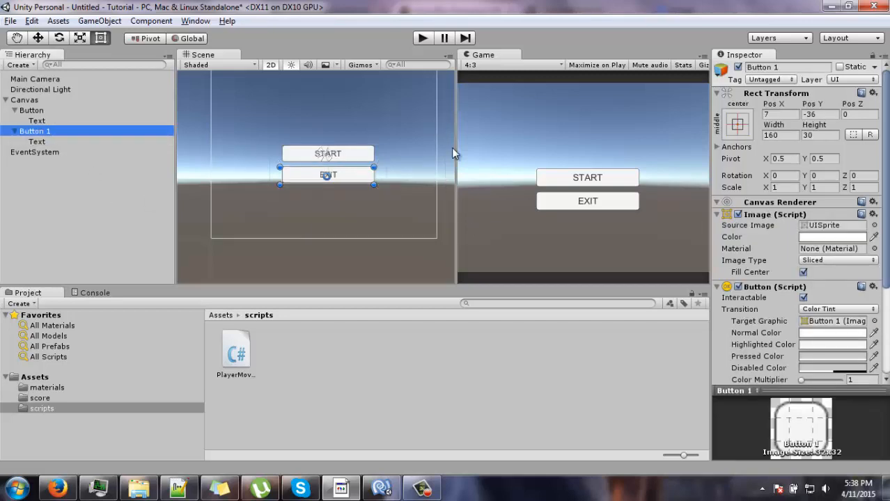
pyautogui.click(15, 131)
pyautogui.click(15, 110)
# Step: Create a C# script named NextLevel in the scripts folder
pyautogui.click(339, 404)
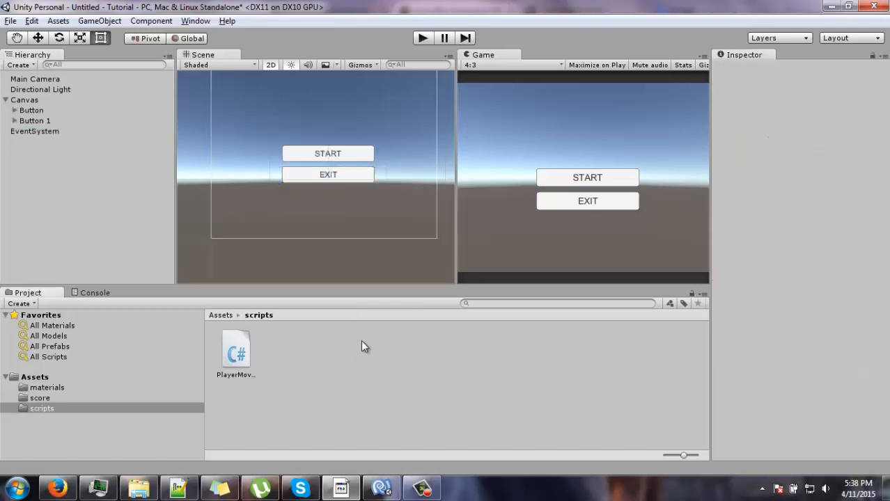
pyautogui.rightClick(333, 402)
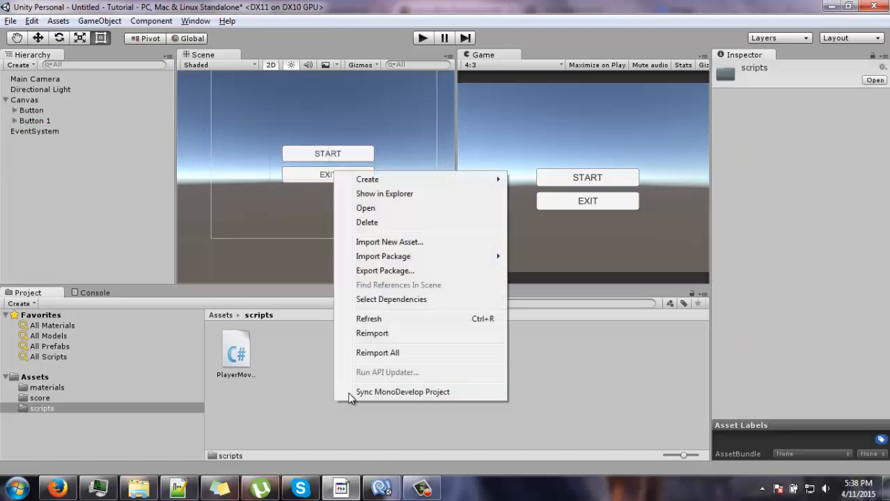
pyautogui.moveTo(400, 180)
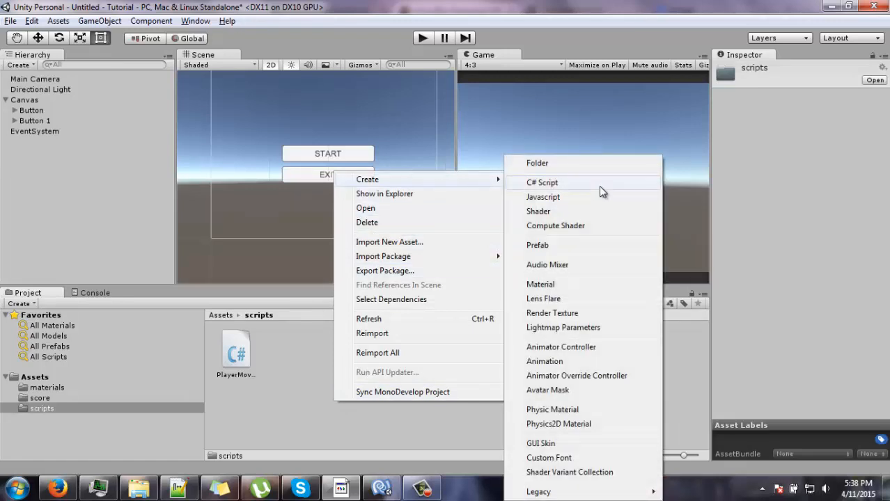
pyautogui.click(598, 182)
pyautogui.write('Nex')
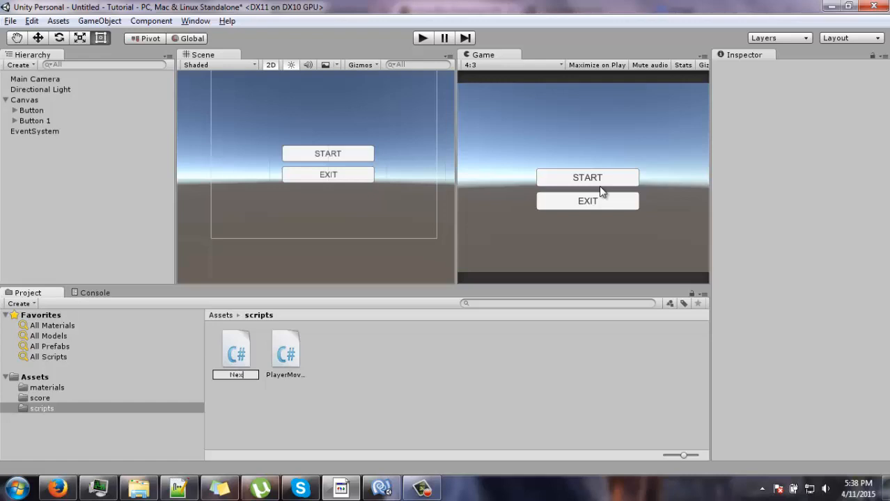
pyautogui.write('tLevel')
pyautogui.press('Return')
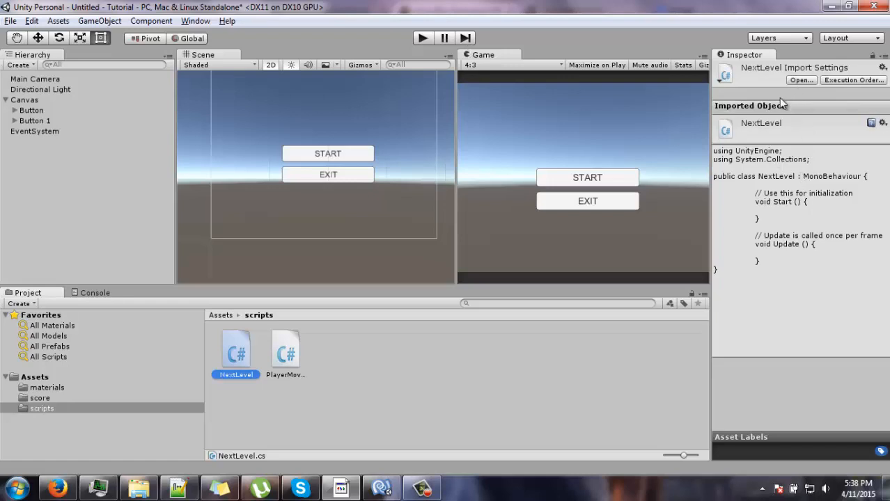
# Step: Open the NextLevel script for editing in MonoDevelop
pyautogui.click(801, 80)
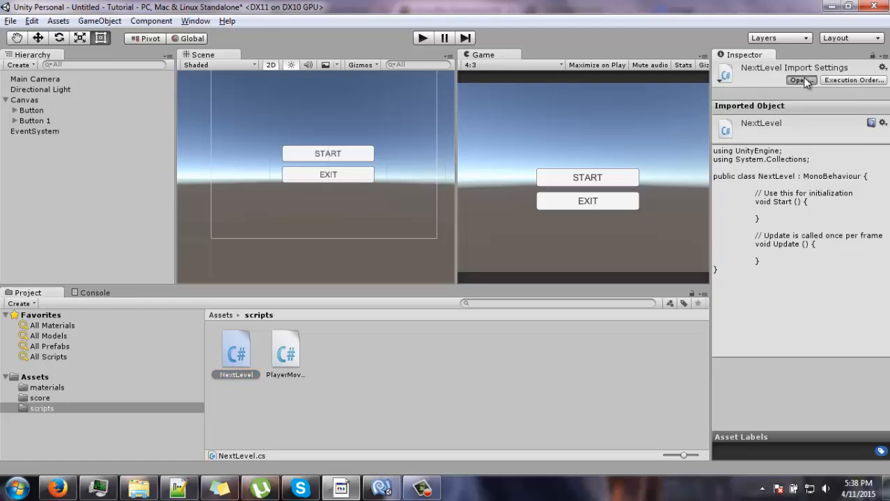
pyautogui.click(386, 486)
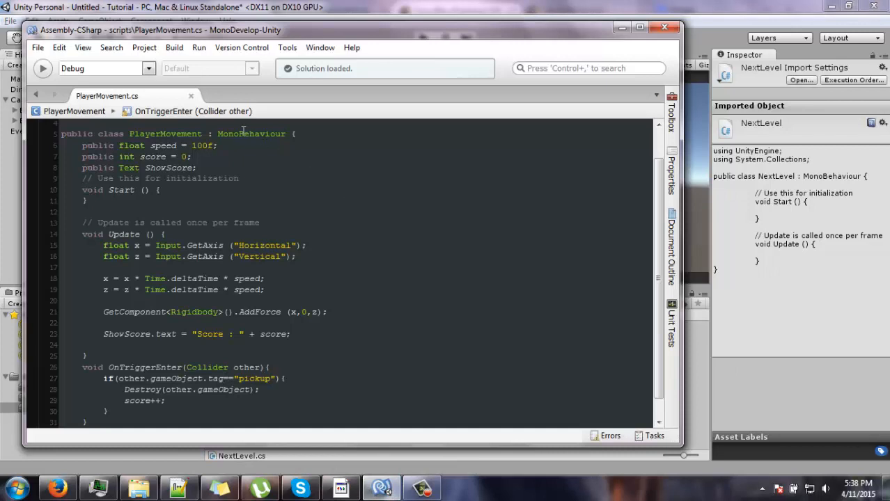
pyautogui.click(421, 488)
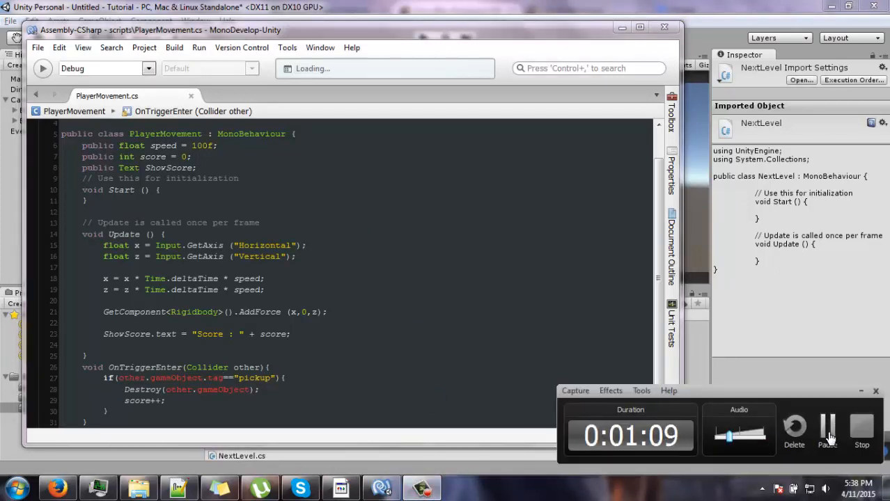
pyautogui.click(829, 437)
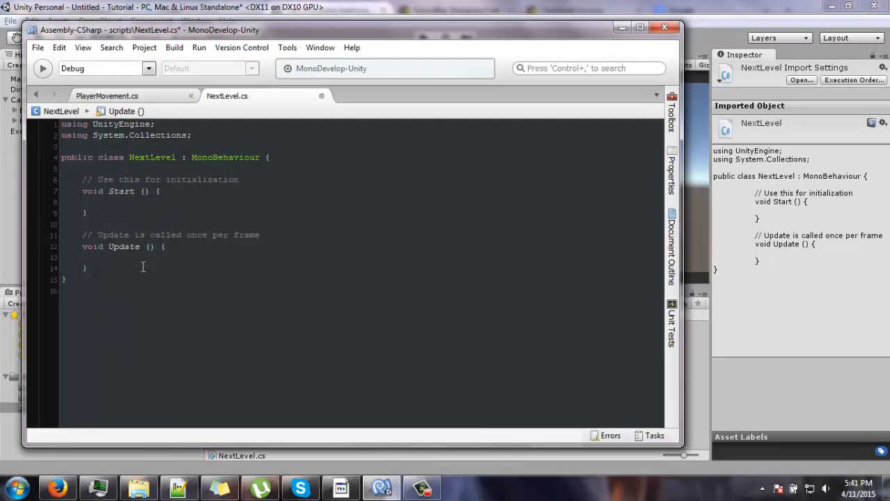
# Step: Add an empty public void NextLevel() method below Update in the NextLevel script
pyautogui.click(141, 268)
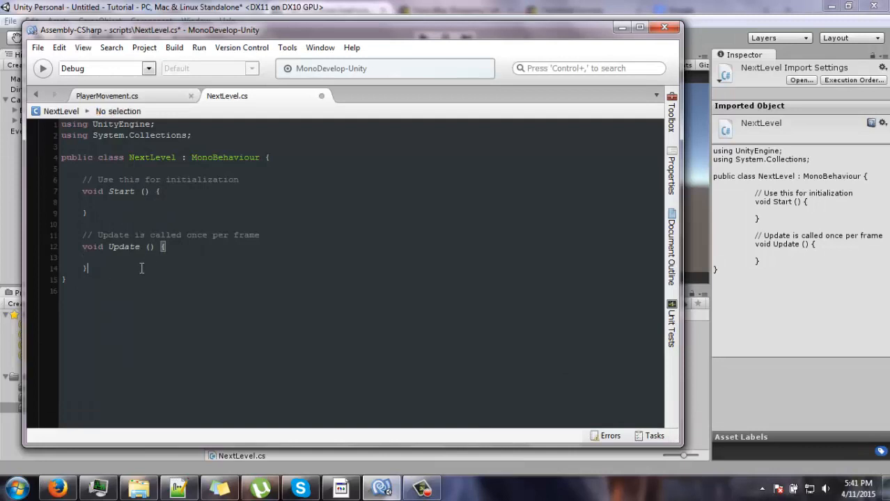
pyautogui.press('Return')
pyautogui.write('public abstract')
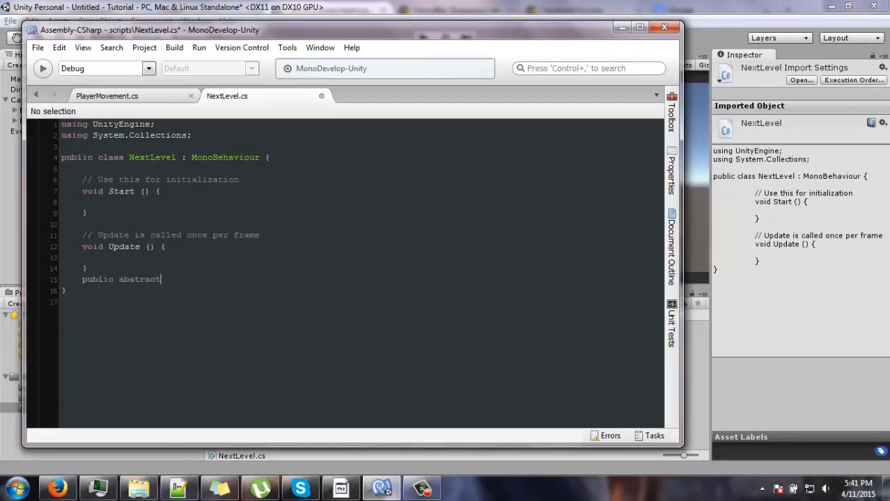
pyautogui.press('BackSpace')
pyautogui.press('BackSpace')
pyautogui.press('BackSpace')
pyautogui.press('BackSpace')
pyautogui.press('BackSpace')
pyautogui.press('BackSpace')
pyautogui.press('BackSpace')
pyautogui.press('BackSpace')
pyautogui.write('void ')
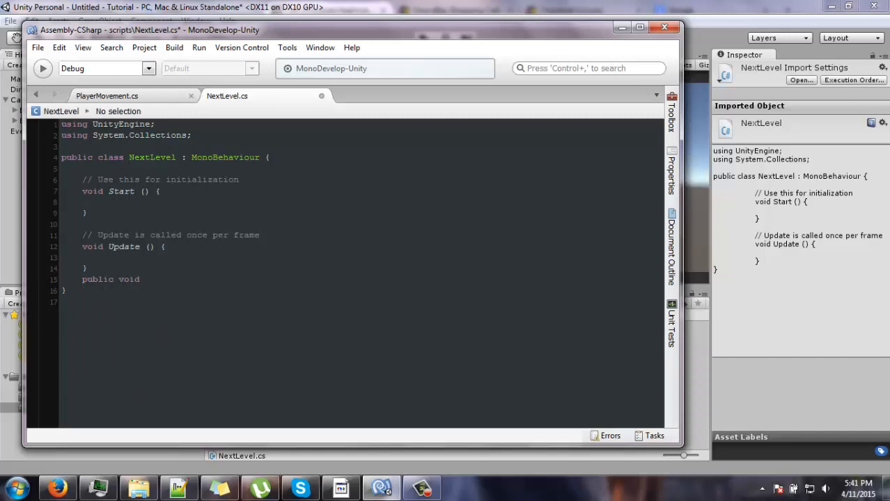
pyautogui.write('NextLevel(){}')
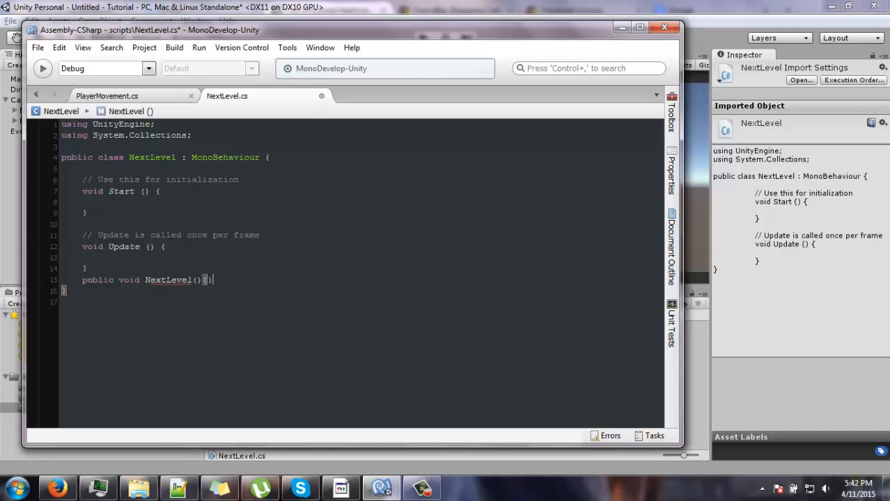
# Step: Give the NextLevel method a string parameter named Start and expand its body onto separate lines
pyautogui.press('Left')
pyautogui.press('Left')
pyautogui.press('Left')
pyautogui.write('string')
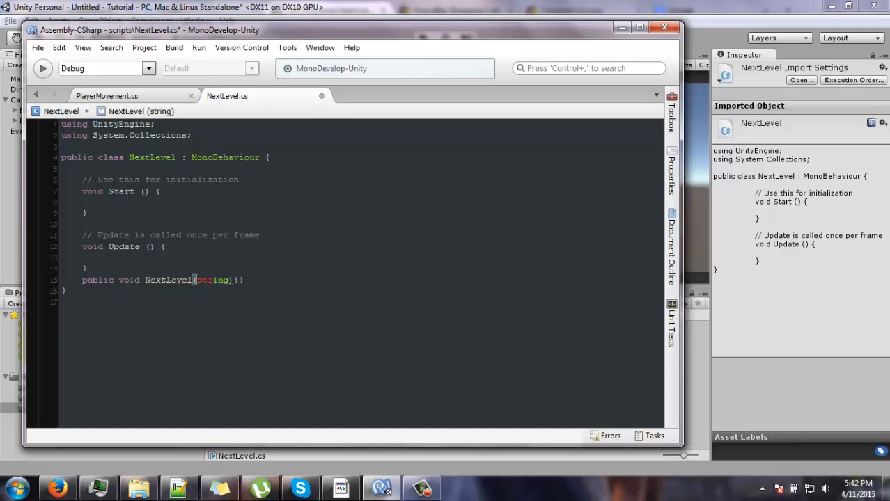
pyautogui.click(422, 487)
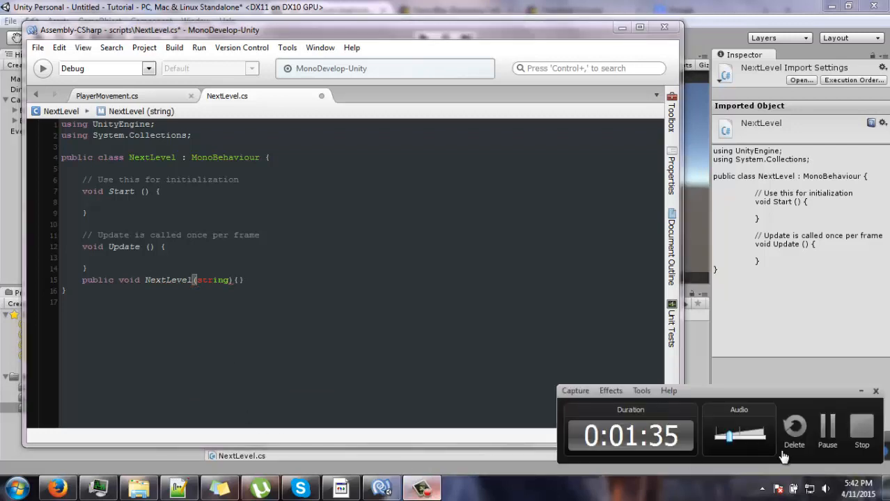
pyautogui.click(827, 428)
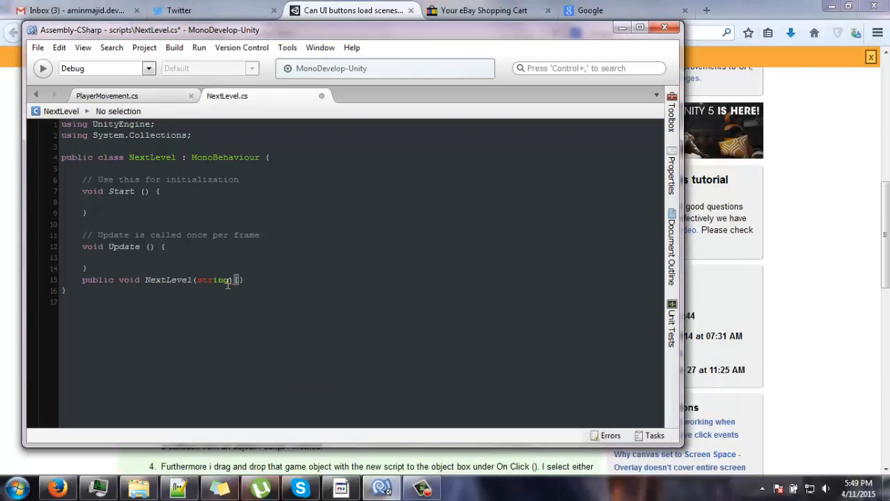
pyautogui.click(228, 282)
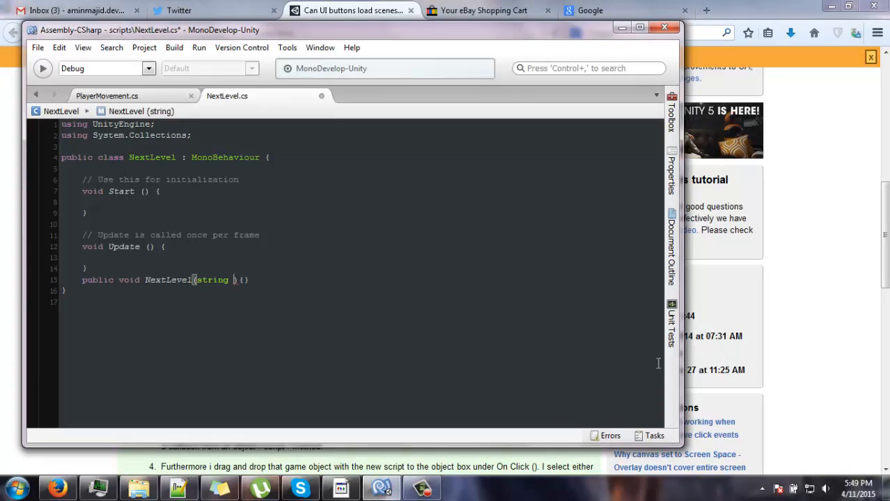
pyautogui.write('Start)')
pyautogui.press('Return')
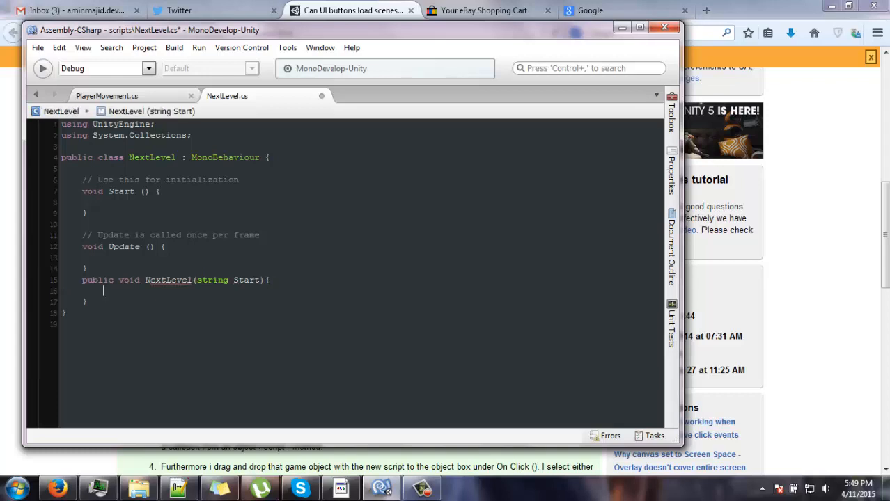
# Step: Try to write a load-level statement inside the NextLevel method body
pyautogui.write('load')
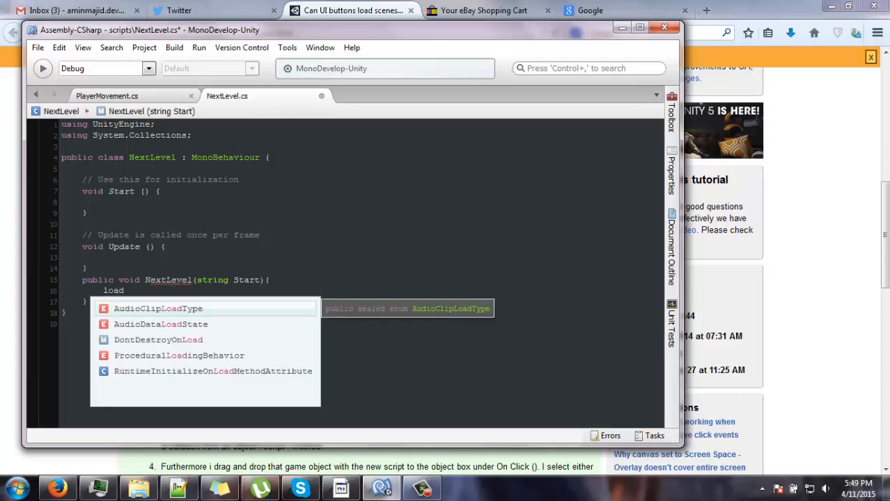
pyautogui.write('l')
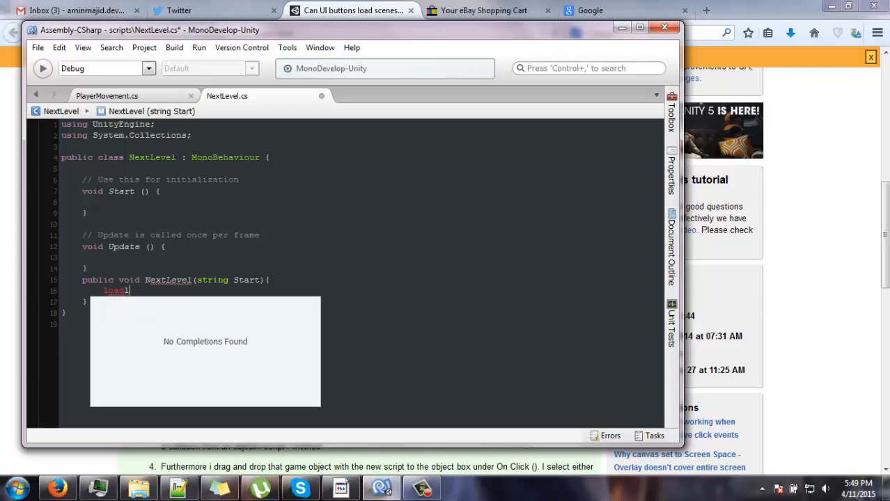
pyautogui.write('\\')
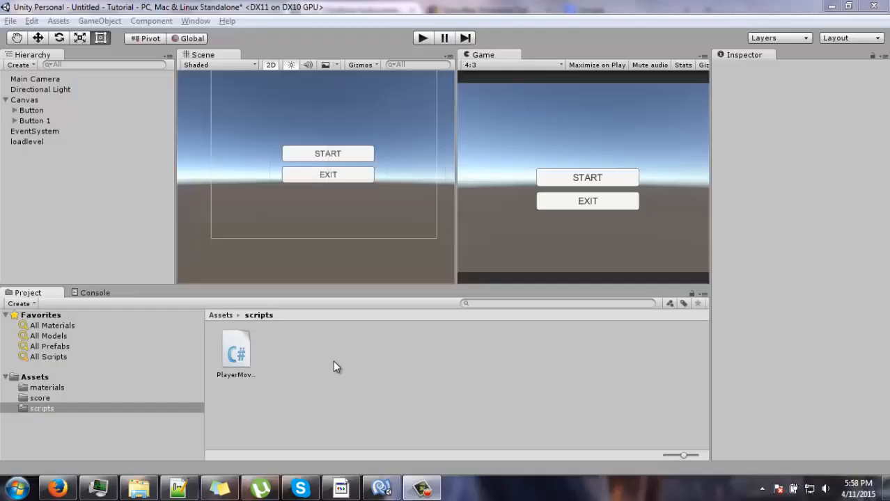
# Step: Create a C# script named LoadLevel in Unity's scripts folder
pyautogui.rightClick(333, 360)
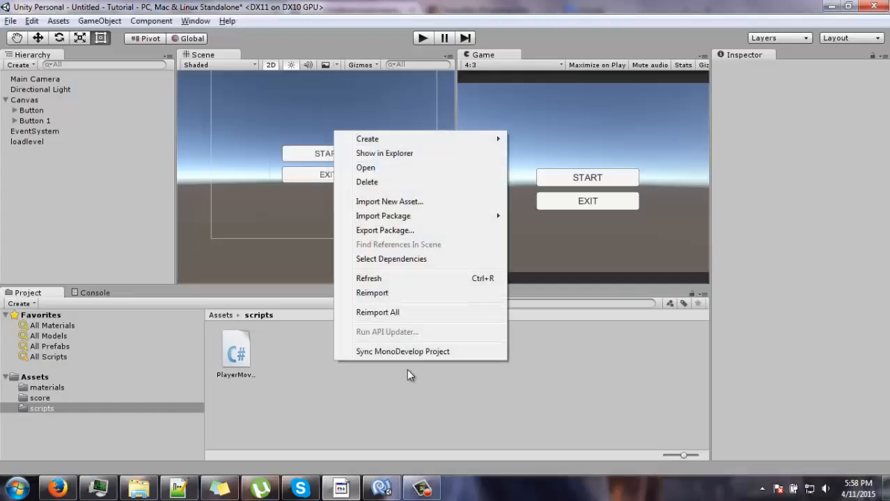
pyautogui.moveTo(468, 143)
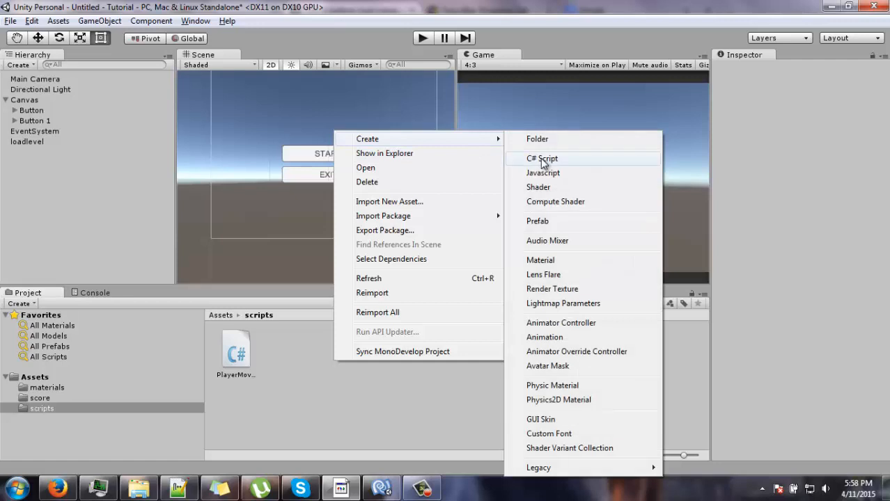
pyautogui.click(543, 161)
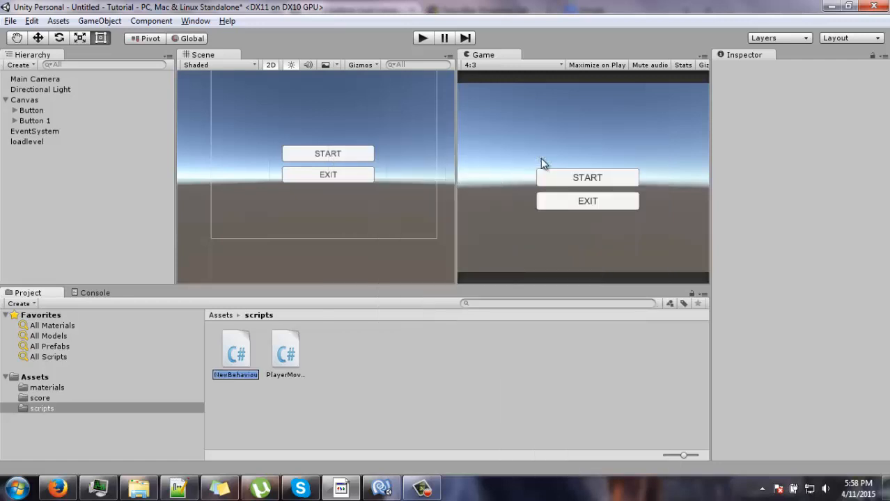
pyautogui.write('LoadLevel')
pyautogui.press('Return')
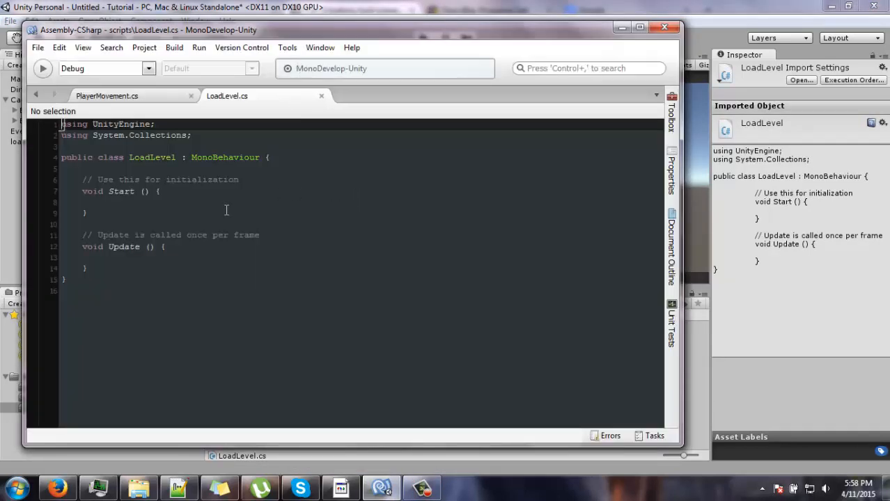
# Step: Add an empty public void LoadNextLevel() method below Update in the LoadLevel script
pyautogui.click(133, 259)
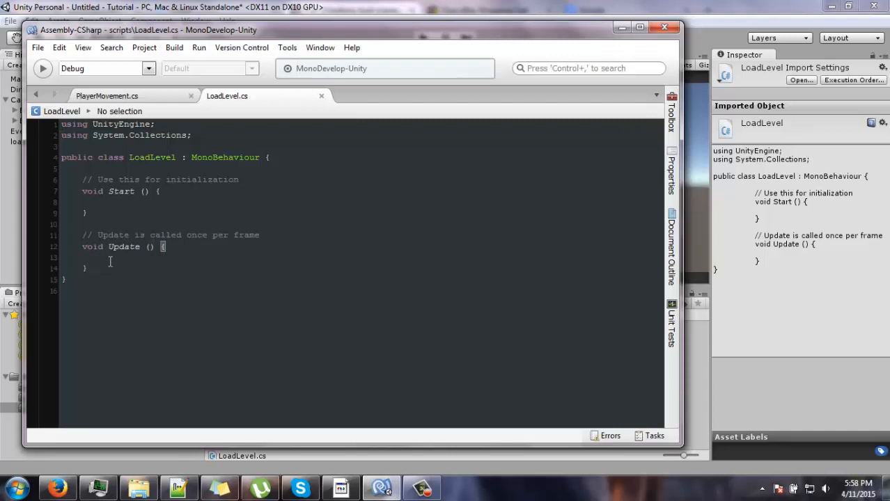
pyautogui.click(111, 263)
pyautogui.press('Return')
pyautogui.write('void')
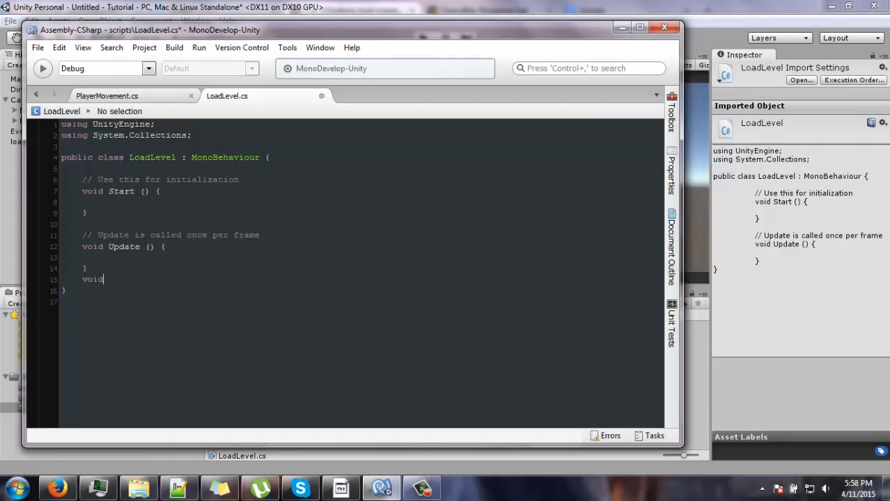
pyautogui.write('pub')
pyautogui.press('BackSpace')
pyautogui.write('lic')
pyautogui.press('Right')
pyautogui.press('Right')
pyautogui.press('Right')
pyautogui.press('Delete')
pyautogui.write('d LoadNextLevel')
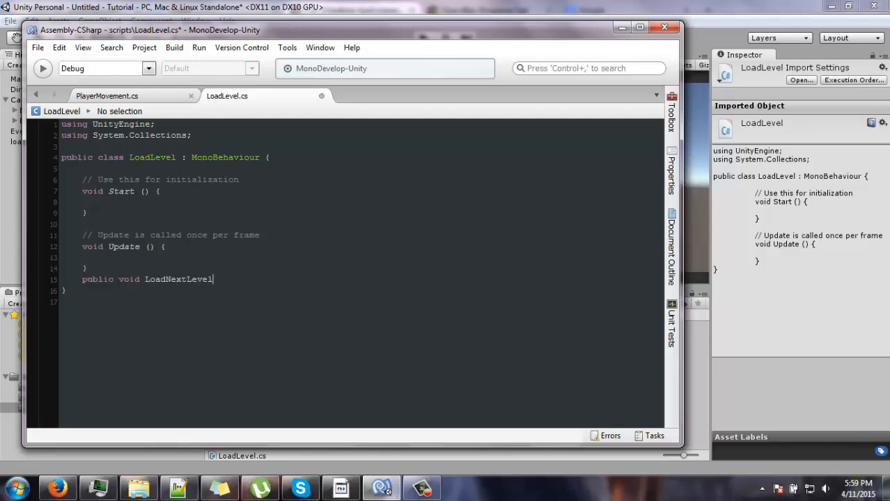
pyautogui.write('(){')
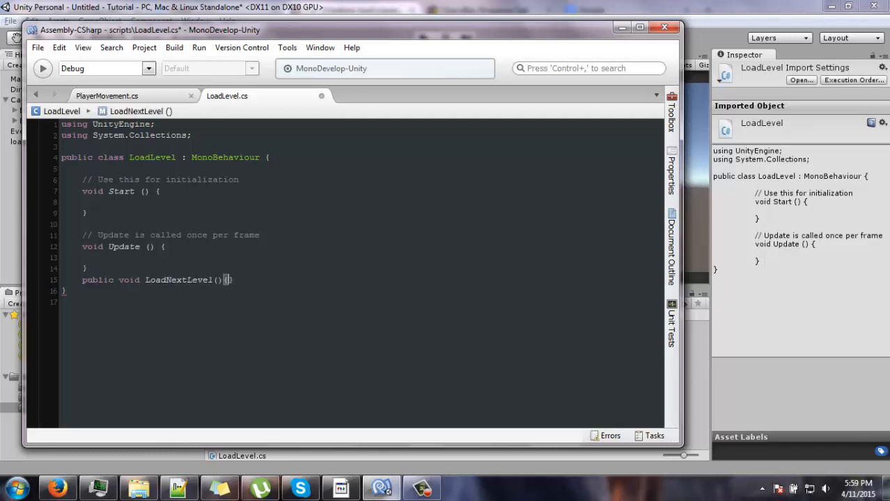
# Step: Give the LoadNextLevel method a string parameter named LevelName
pyautogui.press('Left')
pyautogui.write('string ')
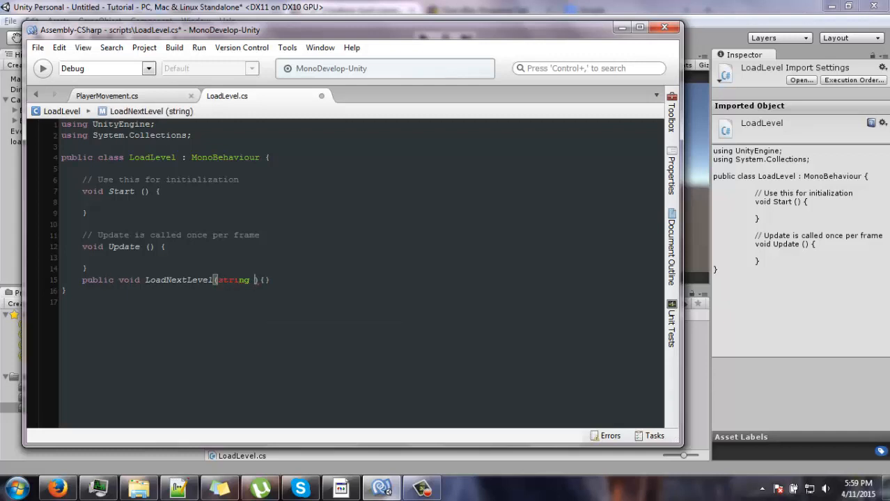
pyautogui.write('Level')
pyautogui.write('Name')
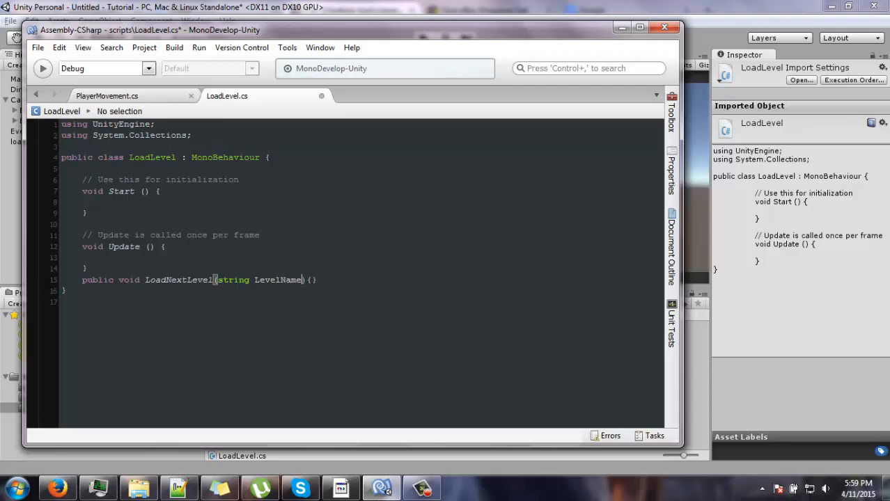
pyautogui.press('Right')
pyautogui.press('Right')
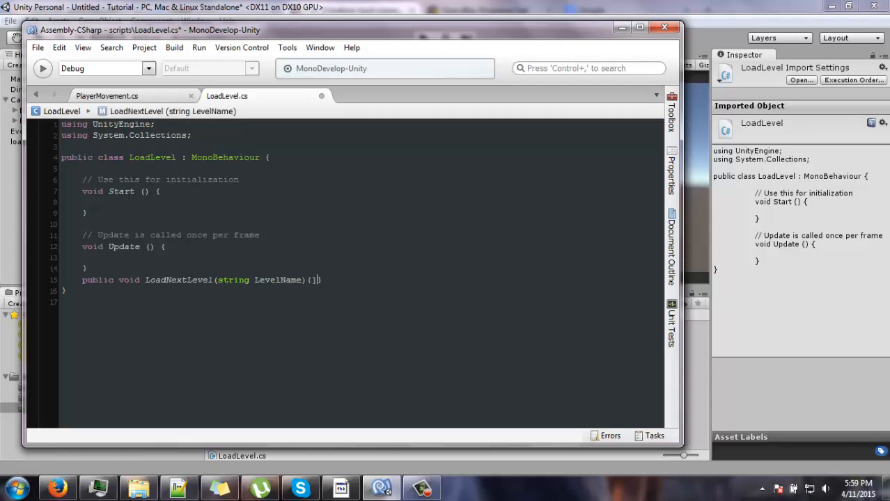
# Step: Write the statement Application.LoadLevel(LevelName); inside the LoadNextLevel method body
pyautogui.press('Return')
pyautogui.press('Return')
pyautogui.write('Application.load')
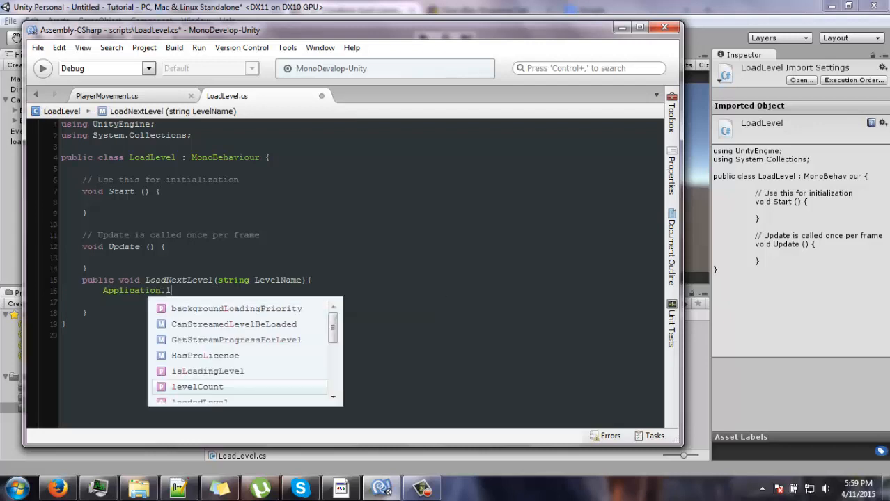
pyautogui.press('Down')
pyautogui.press('Down')
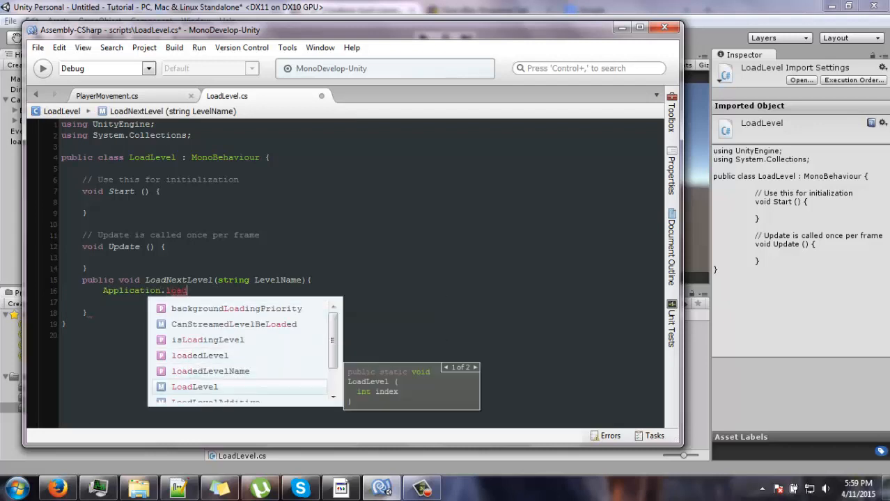
pyautogui.press('Return')
pyautogui.write('()')
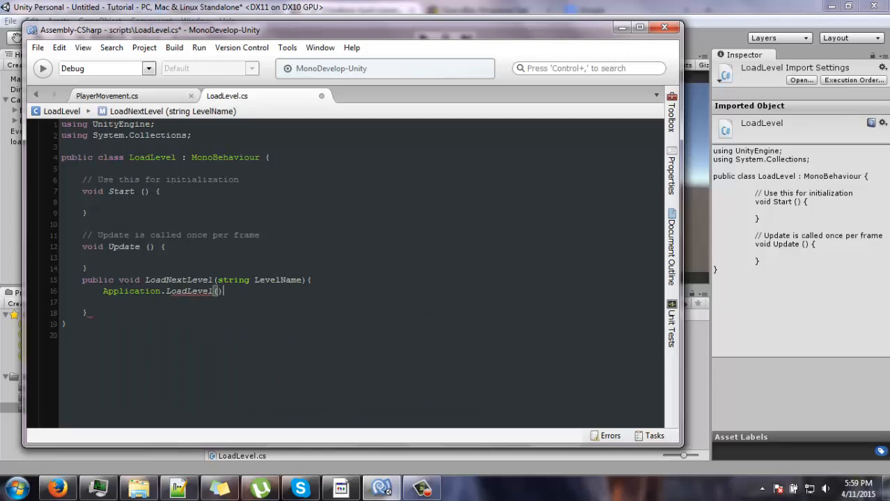
pyautogui.write(';')
pyautogui.press('Left')
pyautogui.press('Left')
pyautogui.write('Leve')
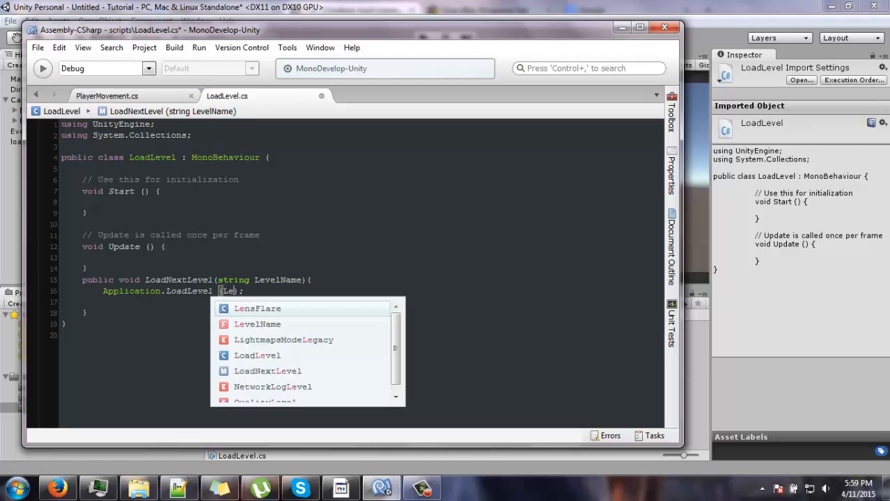
pyautogui.press('Return')
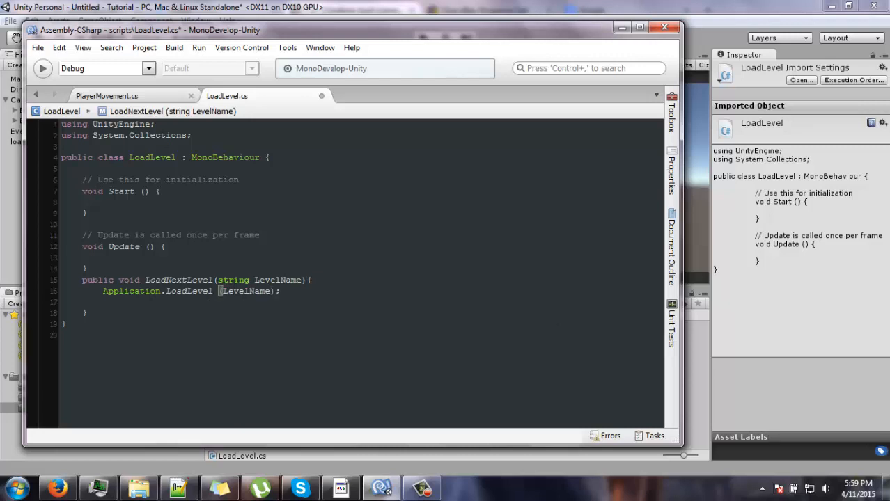
# Step: Switch to Unity and replace the existing loadlevel object with a new empty game object
pyautogui.click(255, 7)
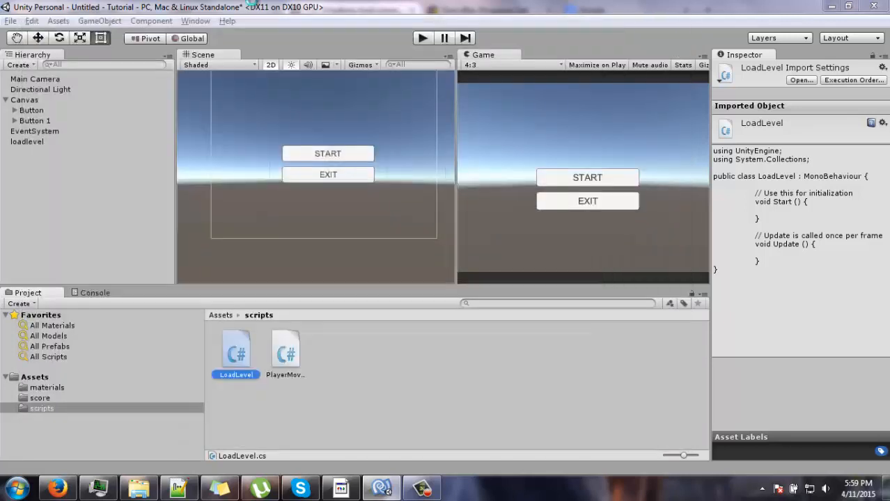
pyautogui.click(108, 21)
pyautogui.click(108, 21)
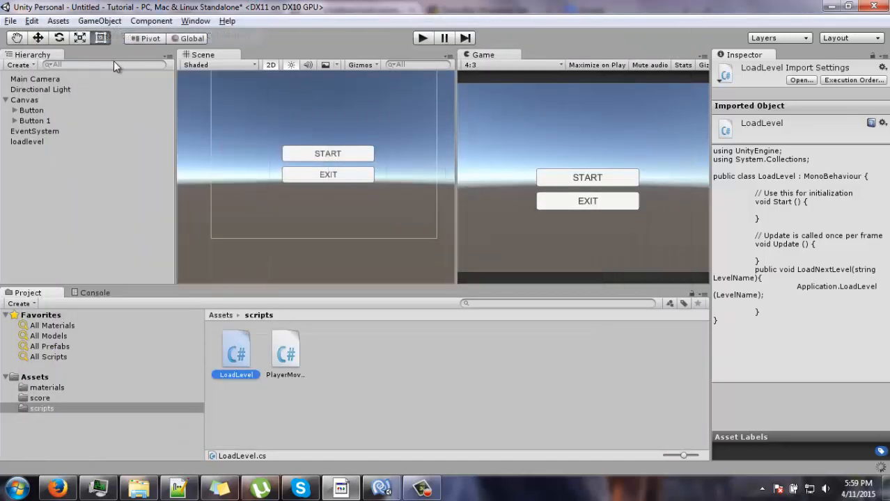
pyautogui.click(38, 142)
pyautogui.press('Delete')
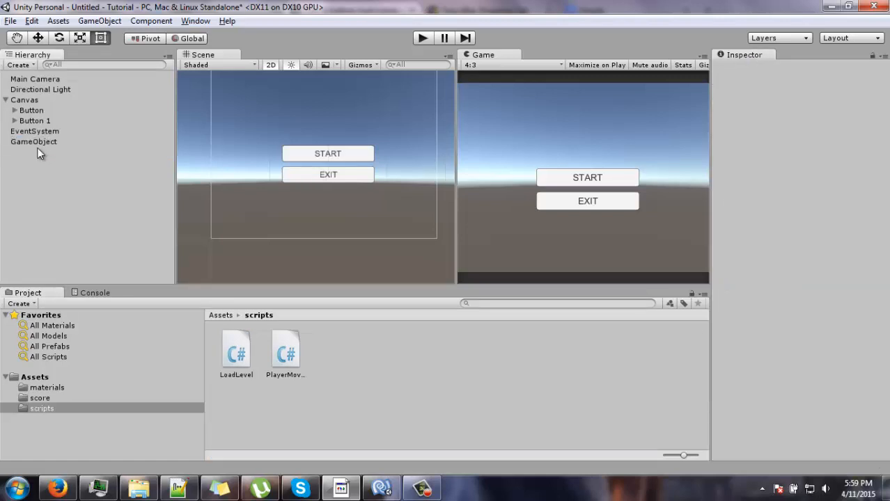
# Step: Rename the new empty GameObject as loadlevel and attach the LoadLevel script to it
pyautogui.click(37, 141)
pyautogui.click(38, 141)
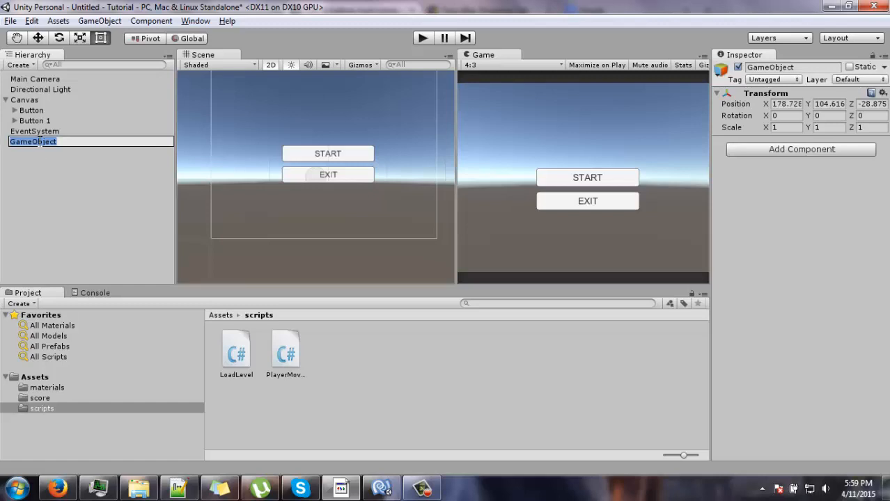
pyautogui.write('loadlevel')
pyautogui.press('Return')
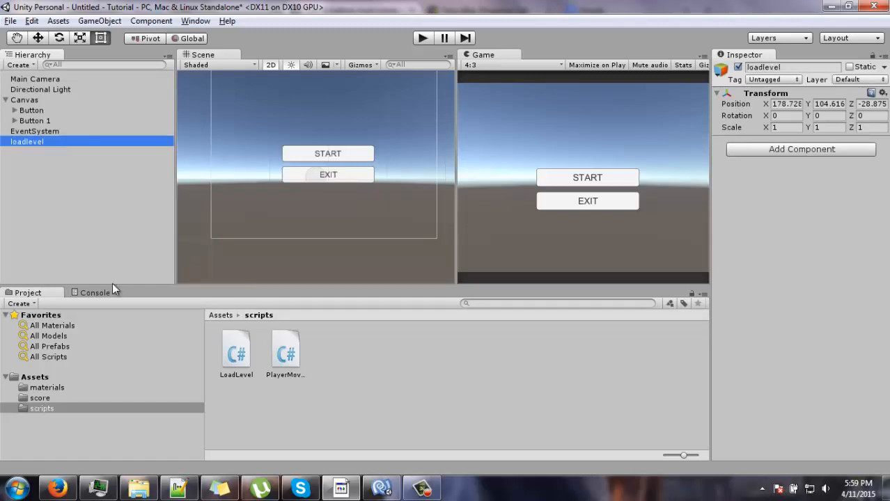
pyautogui.moveTo(242, 356); pyautogui.dragTo(806, 296)
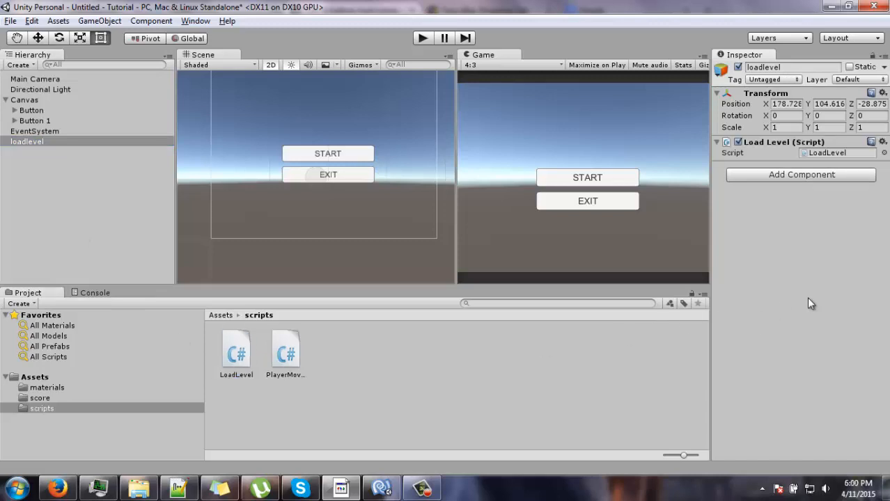
# Step: Add an On Click entry to the START button and assign the loadlevel object to it
pyautogui.click(45, 109)
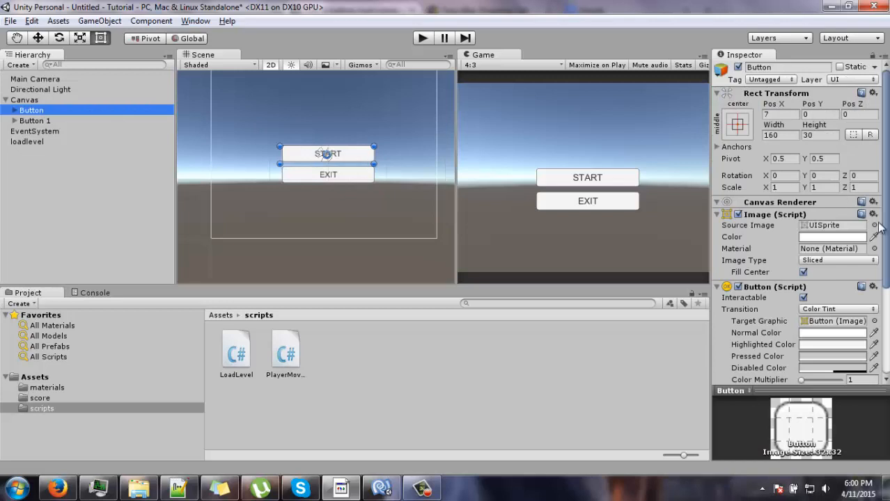
pyautogui.moveTo(887, 287); pyautogui.dragTo(889, 379)
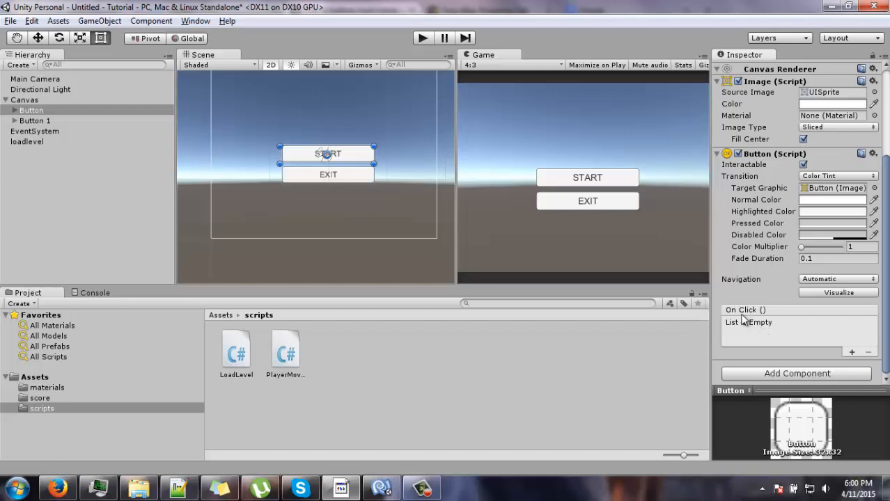
pyautogui.click(851, 353)
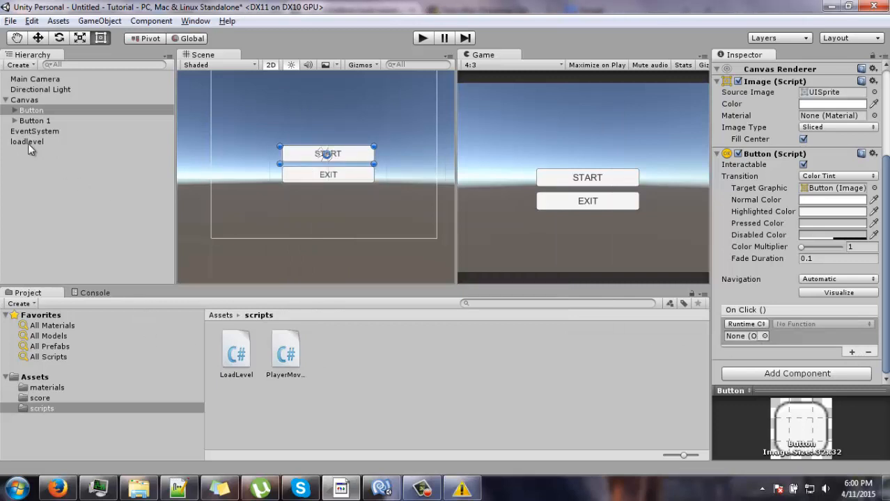
pyautogui.moveTo(28, 143); pyautogui.dragTo(76, 148)
pyautogui.moveTo(718, 303); pyautogui.dragTo(744, 342)
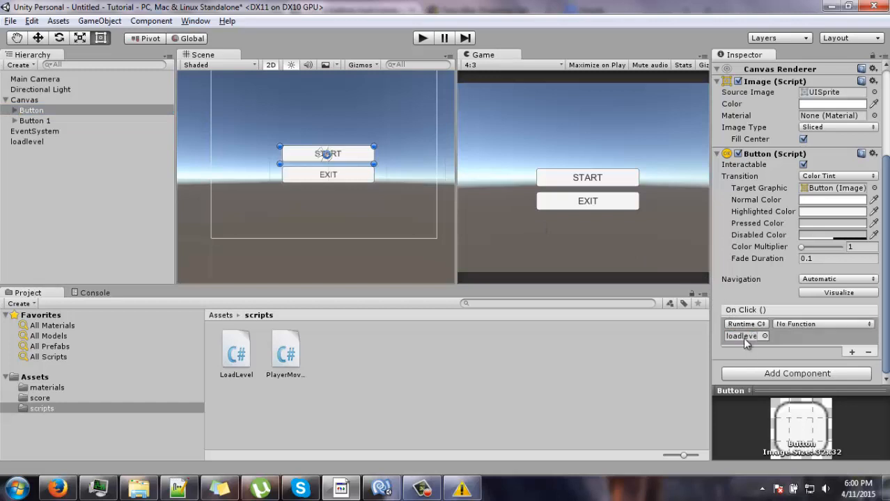
# Step: Set the START button's On Click function to LoadLevel.LoadNextLevel with scene as its string argument
pyautogui.click(810, 324)
pyautogui.moveTo(824, 389)
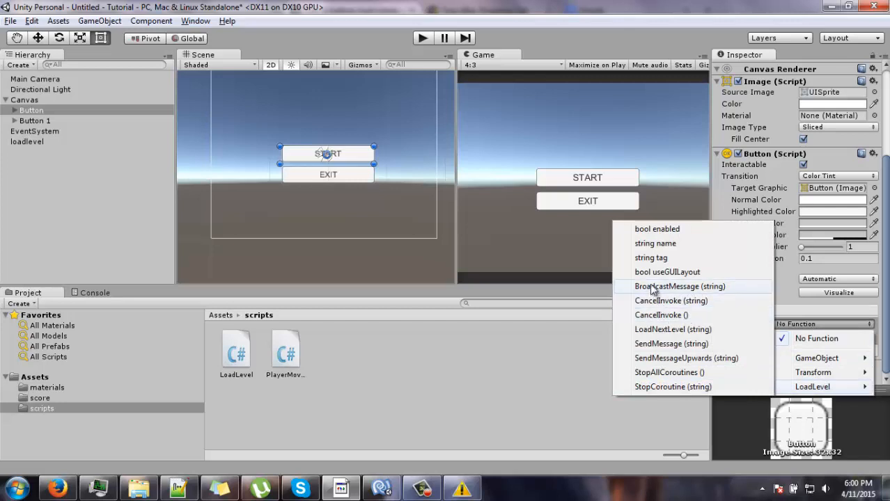
pyautogui.click(733, 335)
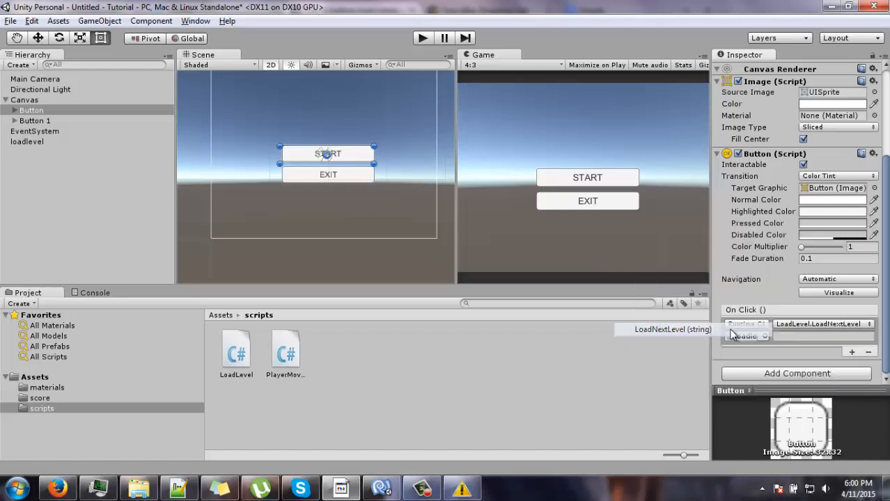
pyautogui.click(856, 335)
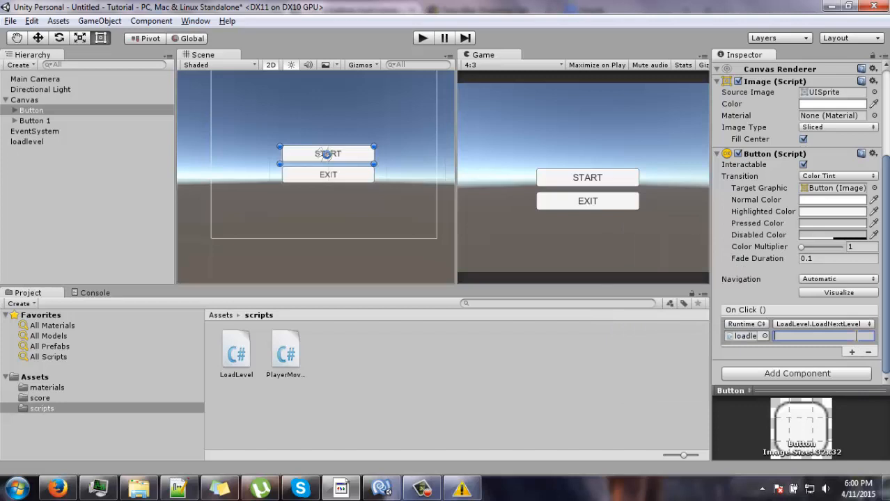
pyautogui.click(64, 378)
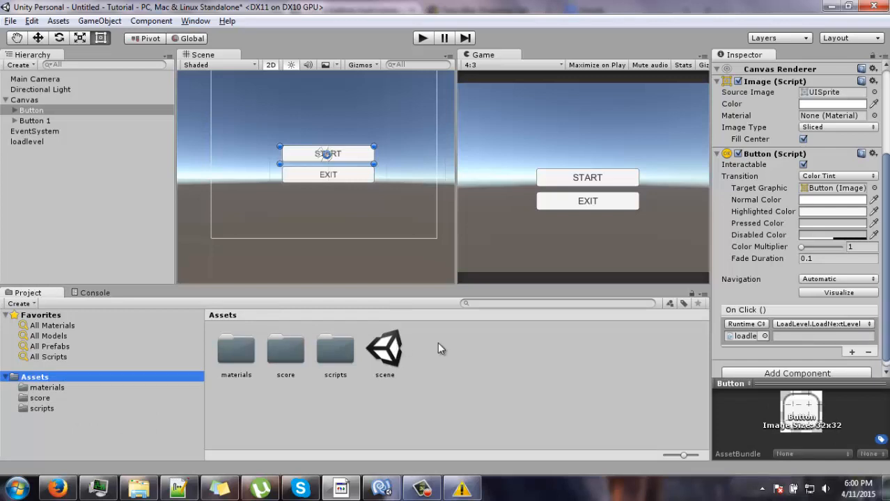
pyautogui.click(788, 337)
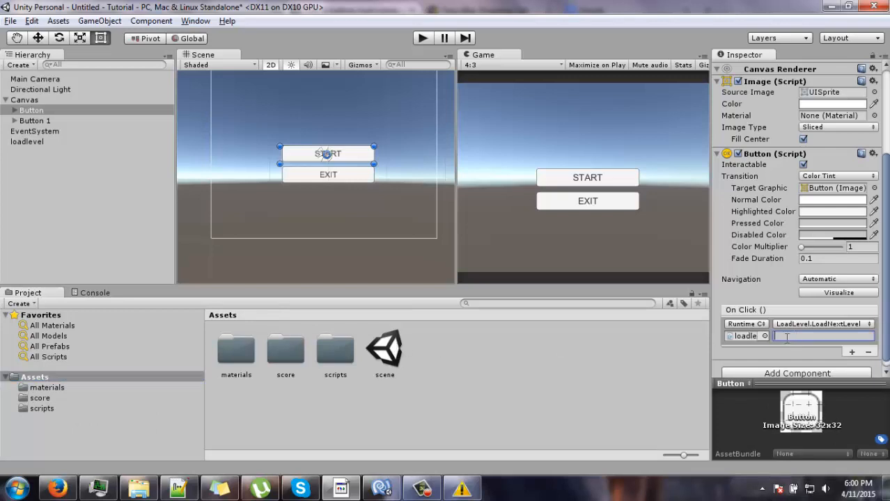
pyautogui.write('scene')
# Step: Add the scene asset to Scenes In Build in the Build Settings
pyautogui.click(32, 21)
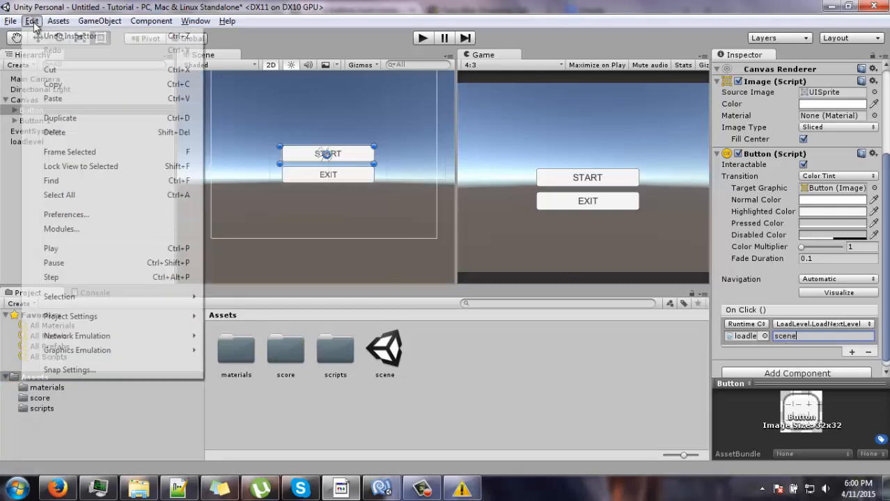
pyautogui.moveTo(11, 21)
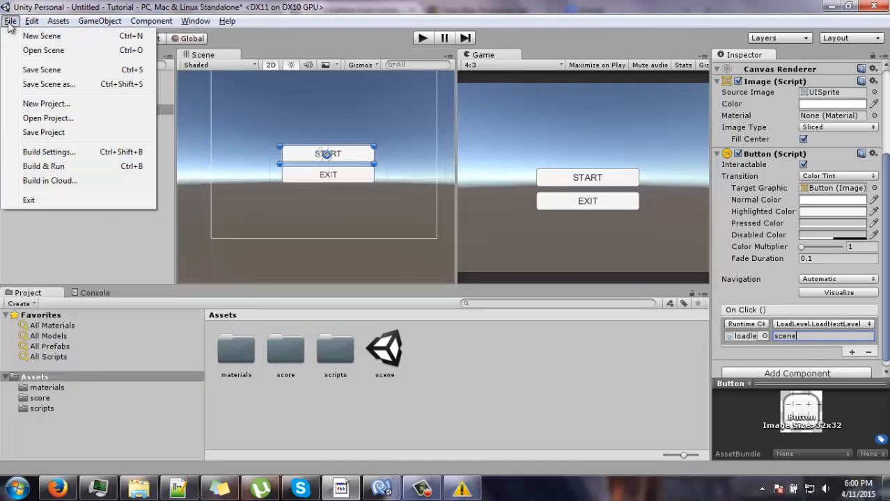
pyautogui.click(50, 154)
pyautogui.moveTo(220, 27); pyautogui.dragTo(773, 56)
pyautogui.moveTo(402, 352); pyautogui.dragTo(762, 82)
pyautogui.moveTo(699, 59); pyautogui.dragTo(227, 56)
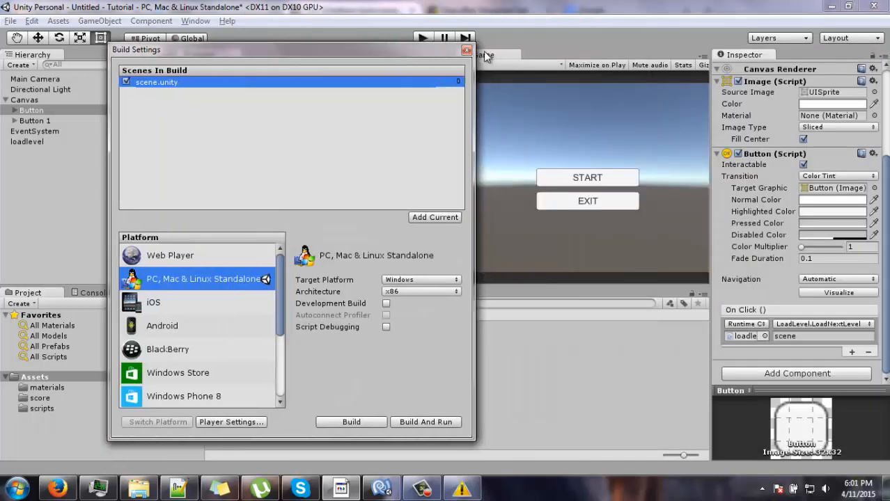
pyautogui.click(466, 50)
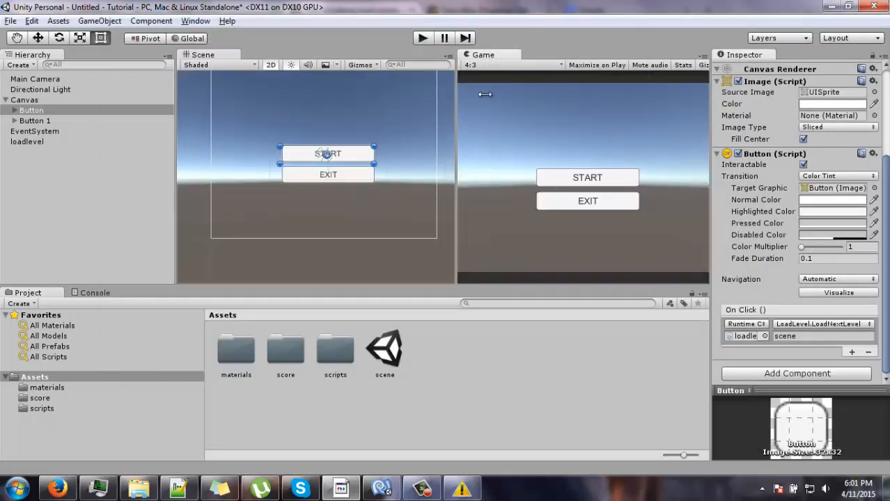
# Step: Play-test the menu by starting the game with START and moving the player in all four directions, and stop play mode
pyautogui.click(422, 39)
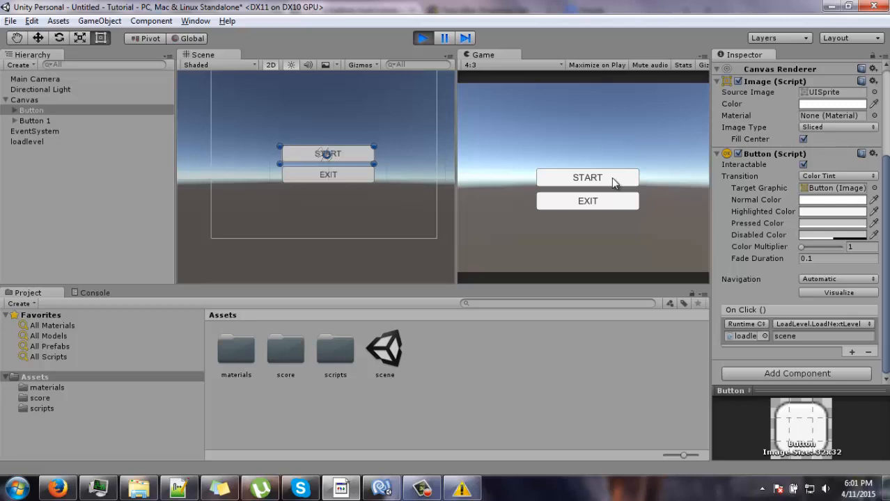
pyautogui.click(588, 180)
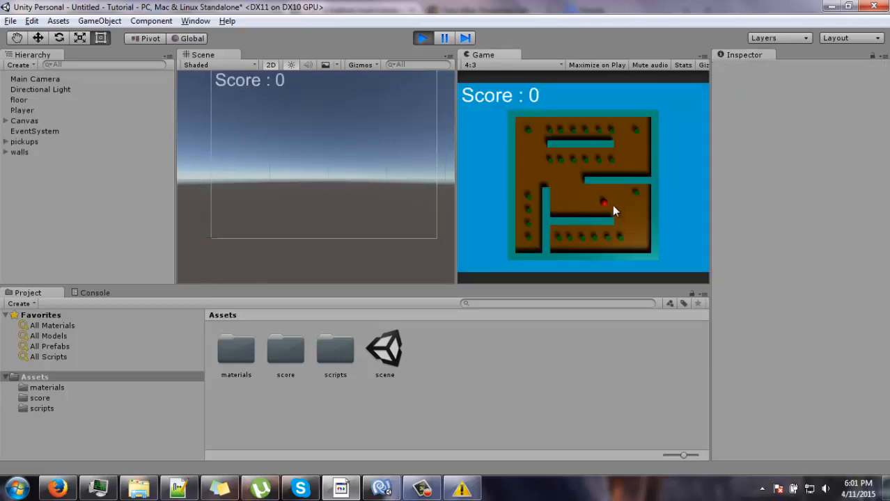
pyautogui.press('Right')
pyautogui.press('Up')
pyautogui.press('Down')
pyautogui.press('Left')
pyautogui.click(426, 39)
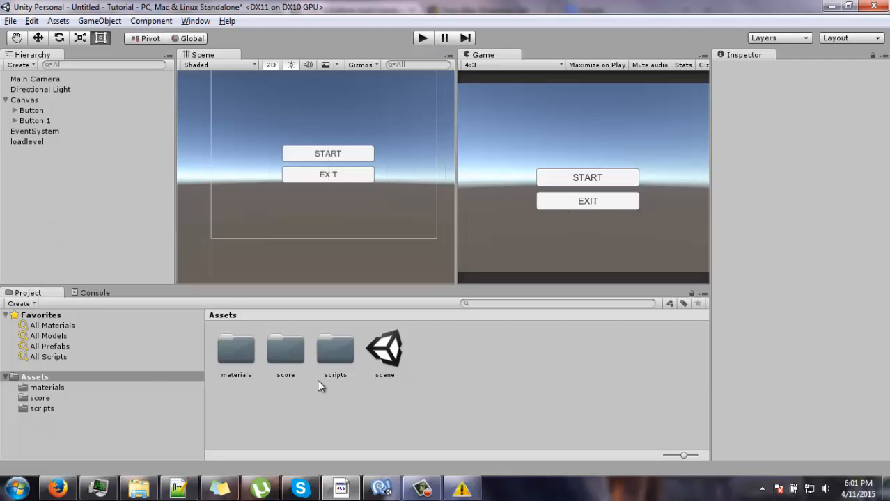
# Step: Create a C# script named exit in the scripts folder
pyautogui.doubleClick(330, 356)
pyautogui.rightClick(298, 410)
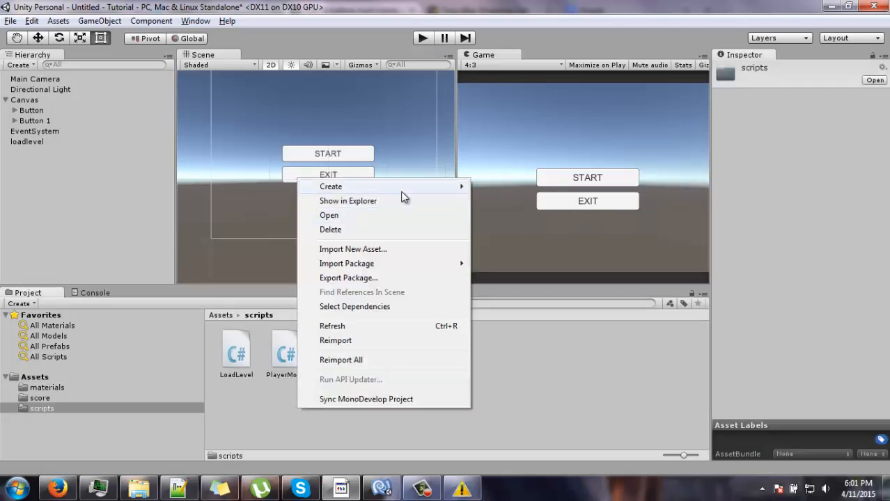
pyautogui.moveTo(403, 188)
pyautogui.click(528, 183)
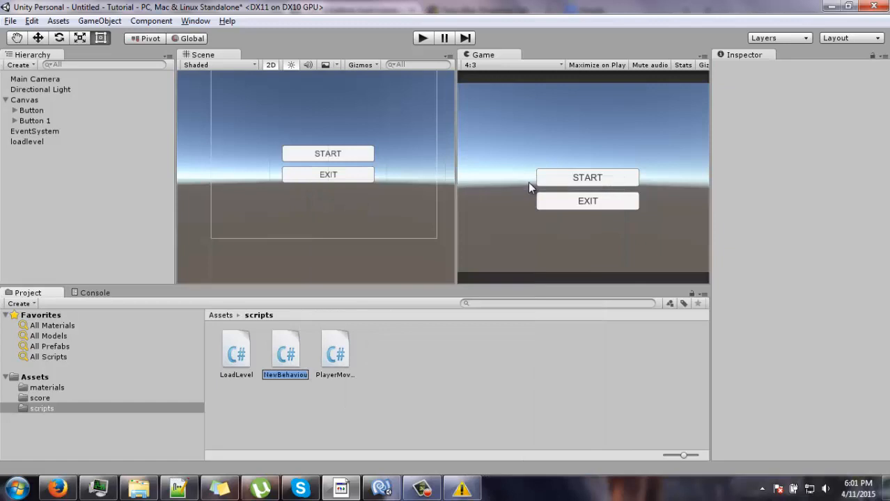
pyautogui.write('exit')
pyautogui.press('Return')
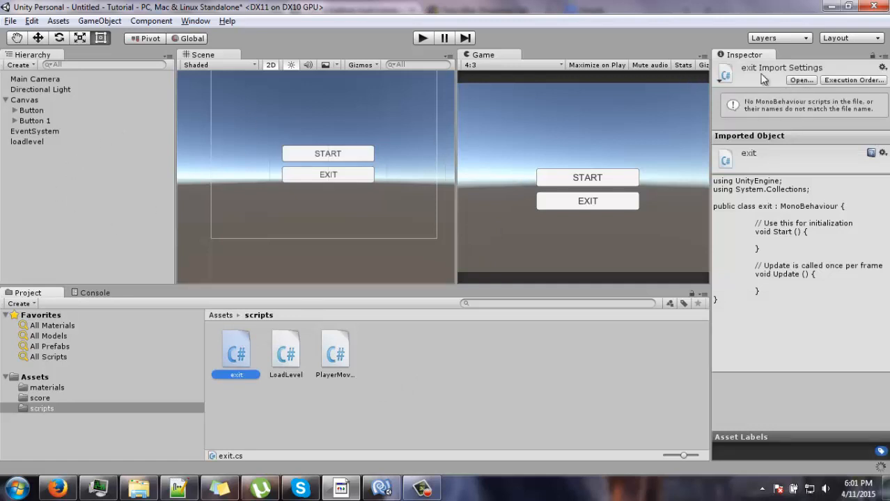
# Step: Open the exit script in MonoDevelop and add an empty public void Exit() method below Update
pyautogui.click(801, 80)
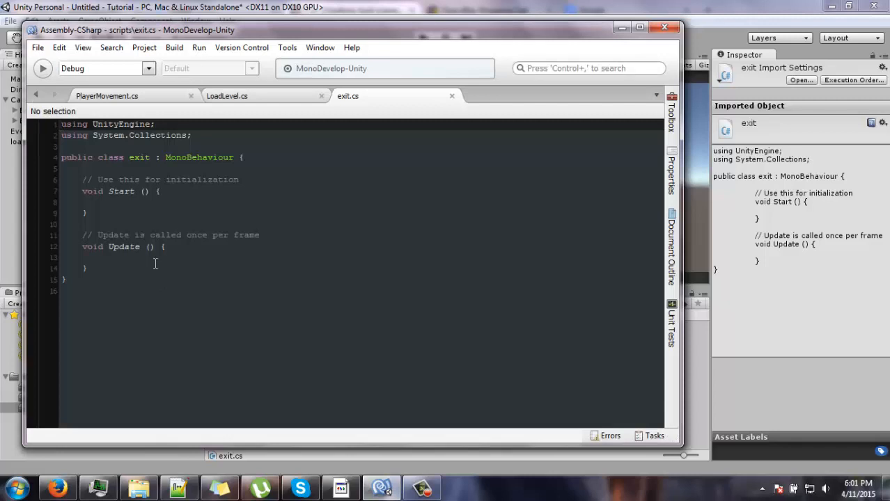
pyautogui.click(102, 271)
pyautogui.press('Return')
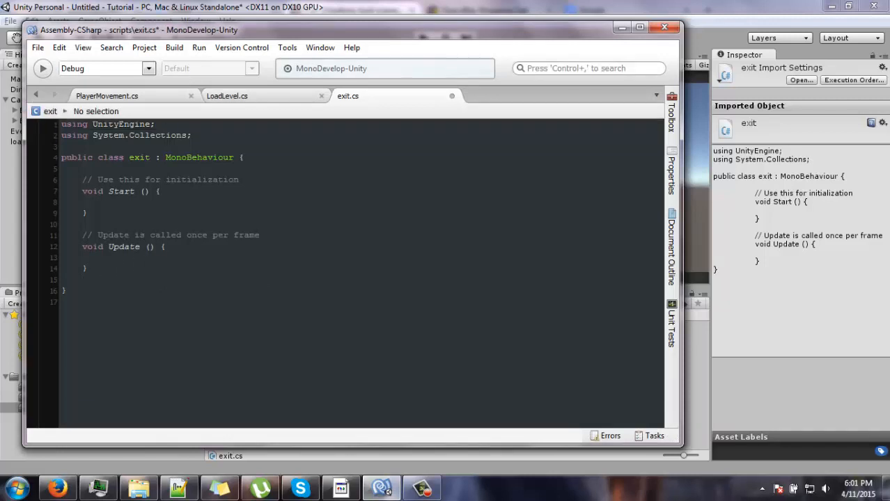
pyautogui.write('public void Exit(){')
pyautogui.press('Return')
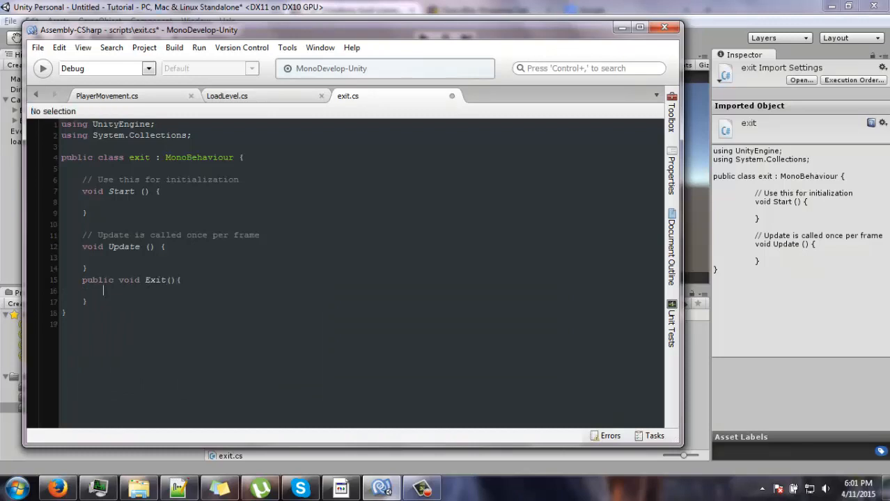
# Step: Add an Application.Quit (); call inside the Exit method of the exit script
pyautogui.write('A')
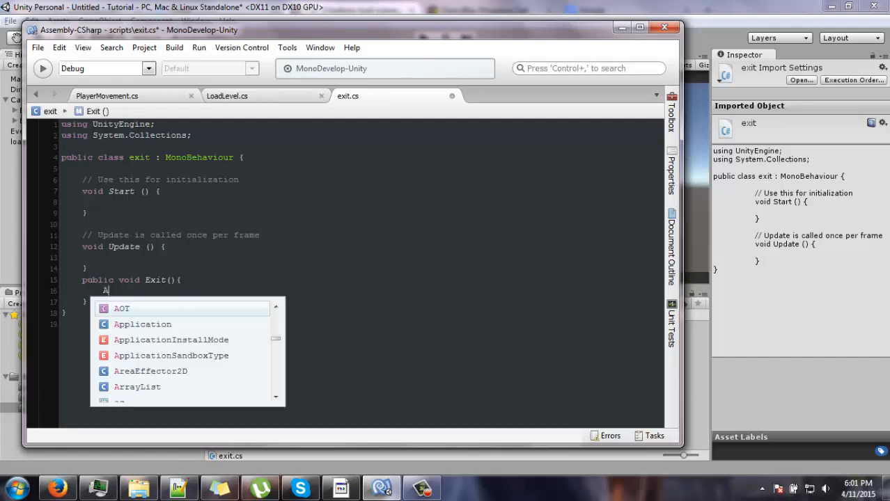
pyautogui.write('pplication.')
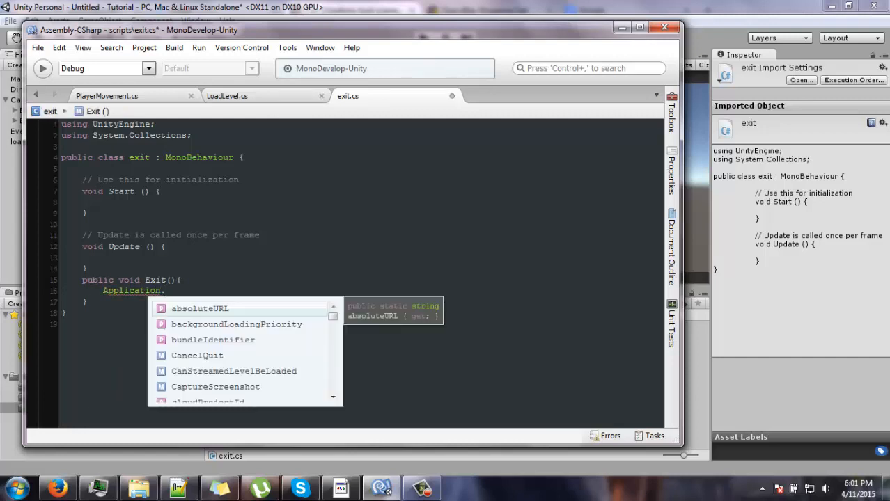
pyautogui.write('clo')
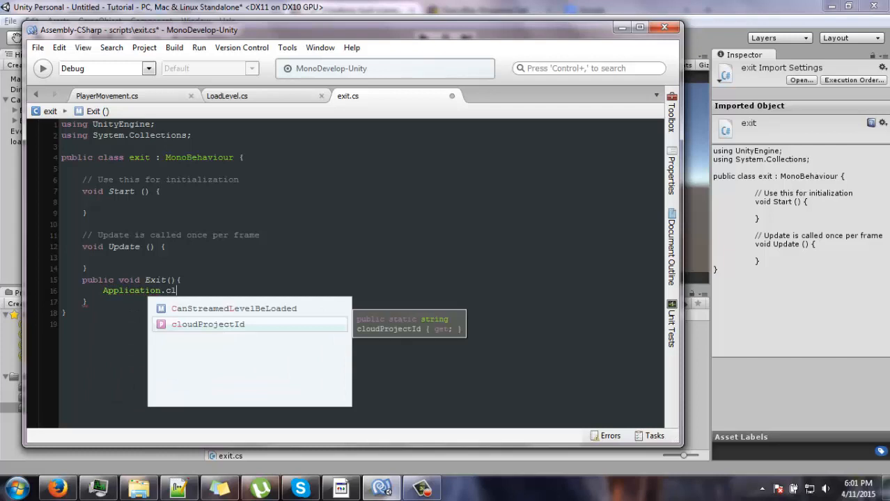
pyautogui.press('BackSpace')
pyautogui.press('BackSpace')
pyautogui.press('BackSpace')
pyautogui.write('q')
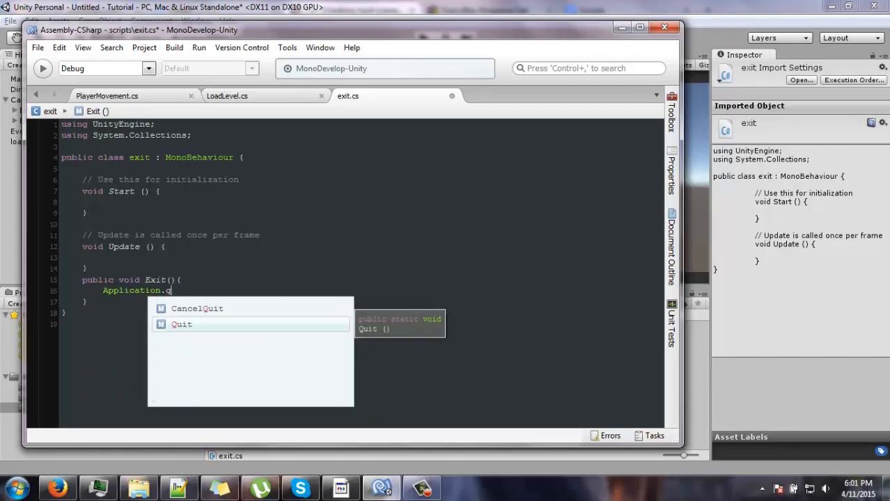
pyautogui.press('Return')
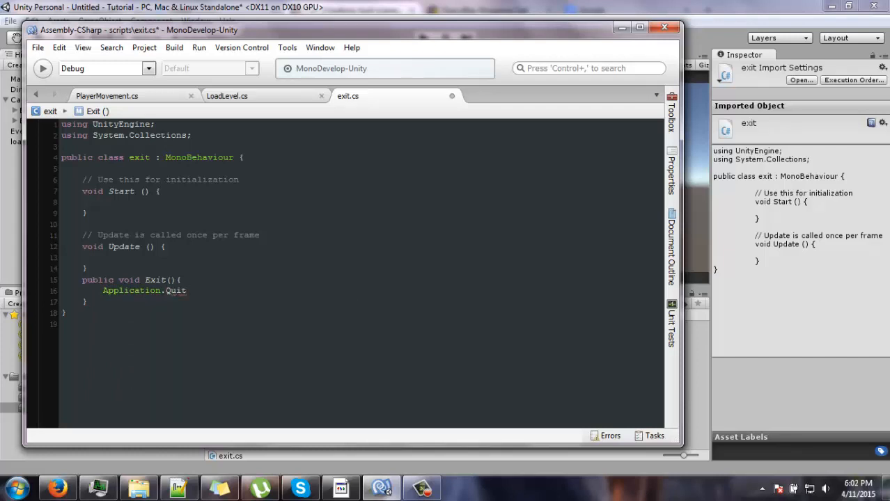
pyautogui.write('()')
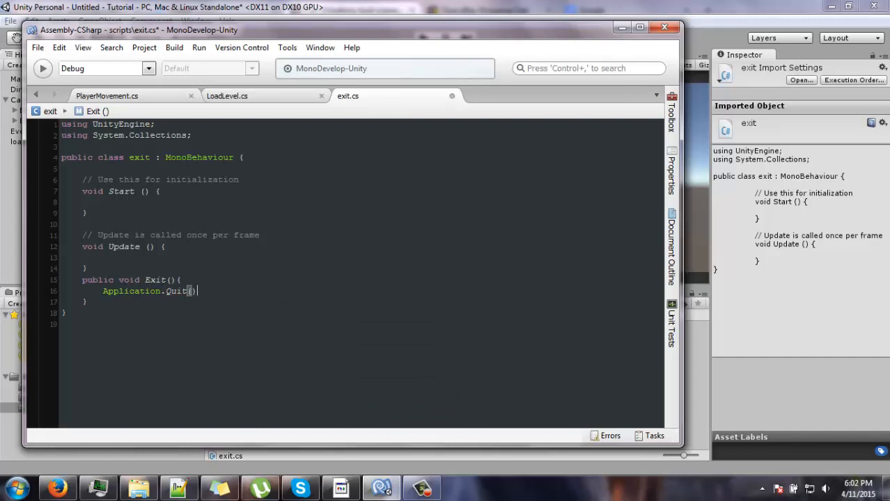
pyautogui.write(';')
# Step: Try giving the Exit method an int 0 parameter and passing 0 to Application.Quit, and save the script
pyautogui.press('Up')
pyautogui.press('Left')
pyautogui.press('Left')
pyautogui.write('int')
pyautogui.write('0')
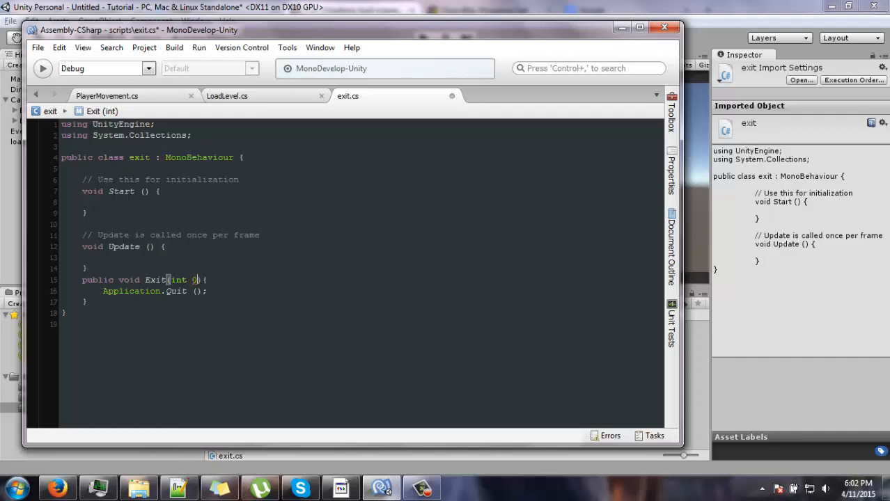
pyautogui.press('Down')
pyautogui.write('0')
pyautogui.hotkey('ctrl', 's')
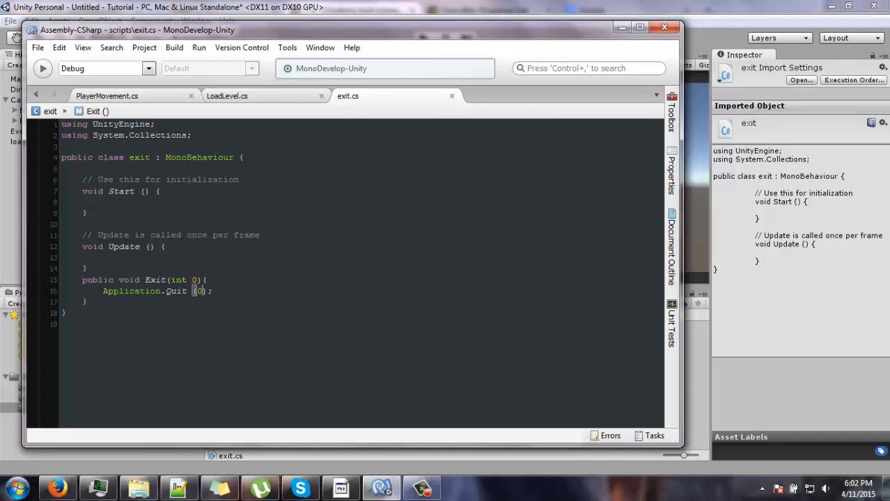
# Step: In Unity, create an empty game object named exit and attach the exit script to it
pyautogui.click(276, 6)
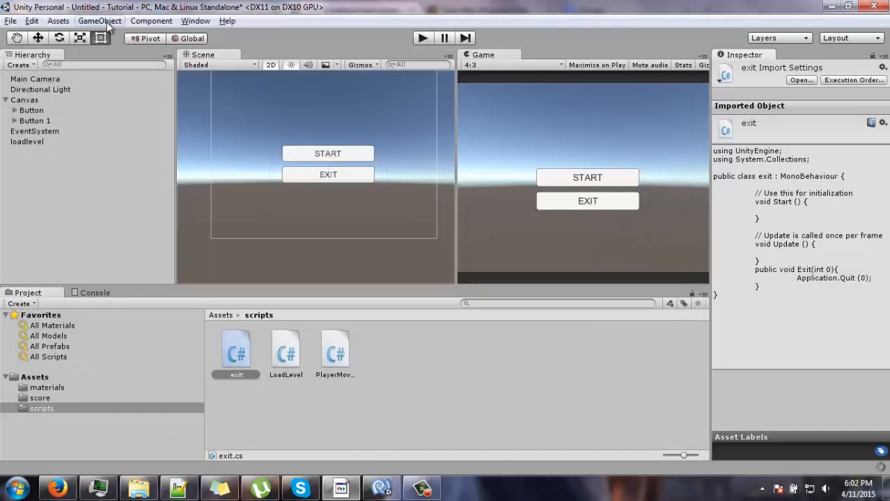
pyautogui.click(100, 21)
pyautogui.click(115, 39)
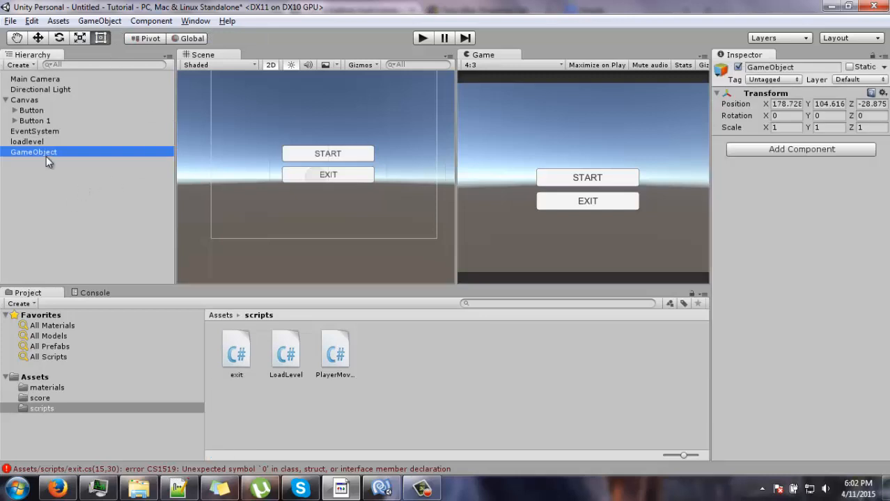
pyautogui.click(793, 67)
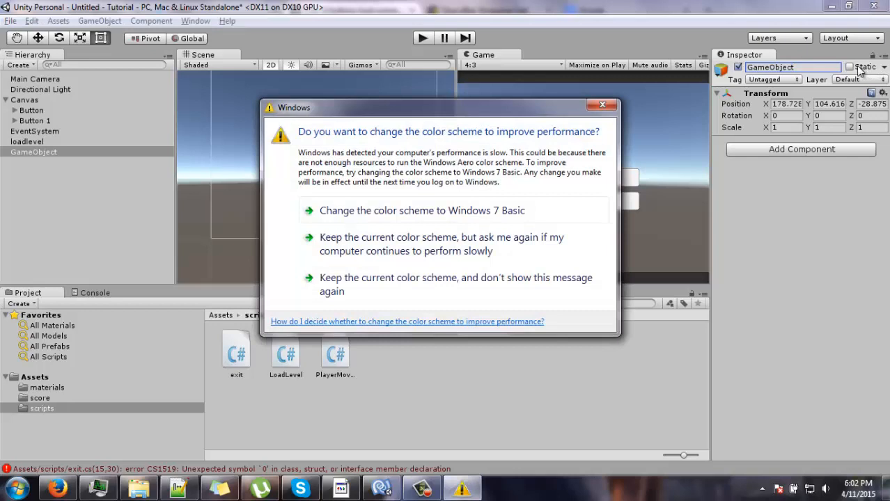
pyautogui.click(828, 68)
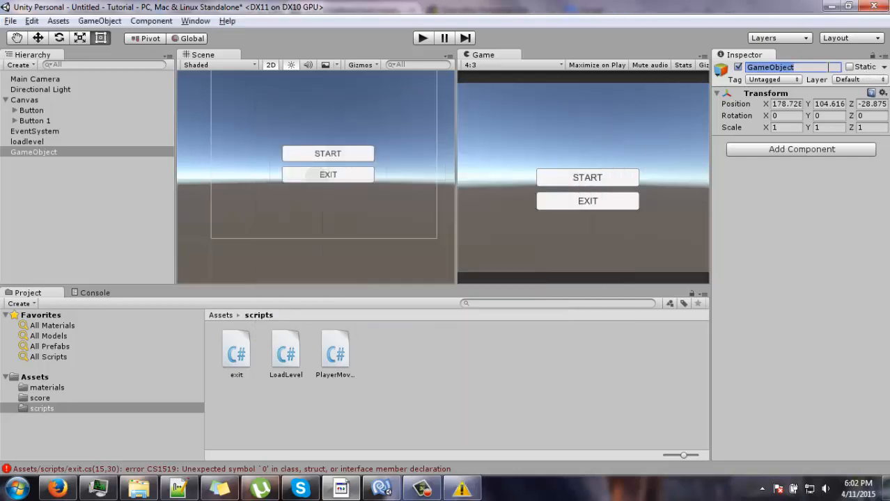
pyautogui.write('exit')
pyautogui.press('Return')
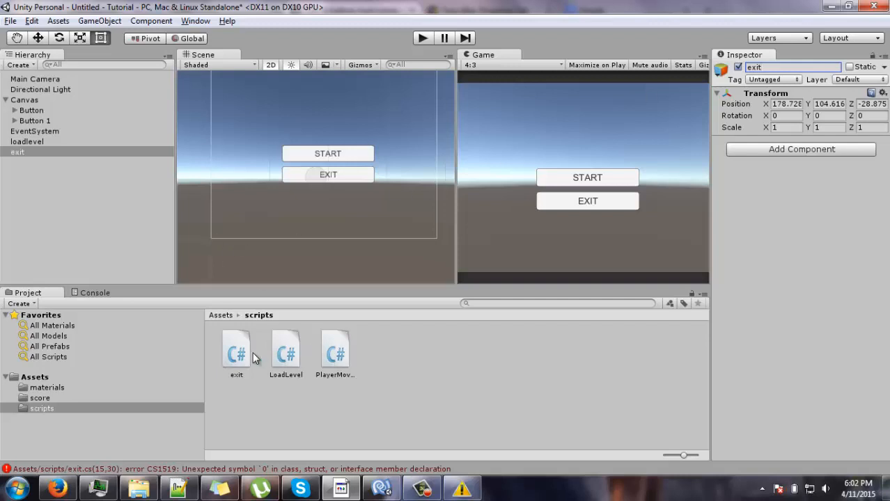
pyautogui.moveTo(252, 352); pyautogui.dragTo(860, 339)
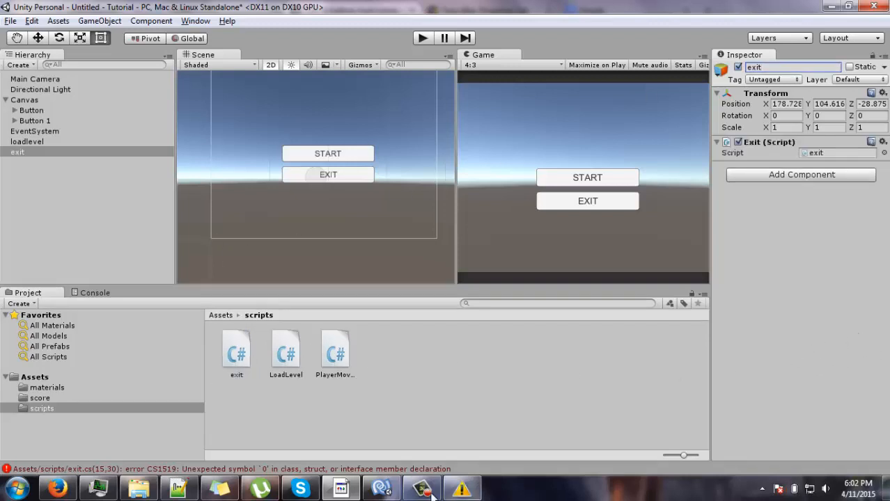
# Step: Switch back to MonoDevelop and remove the int 0 parameter from the Exit method
pyautogui.click(382, 489)
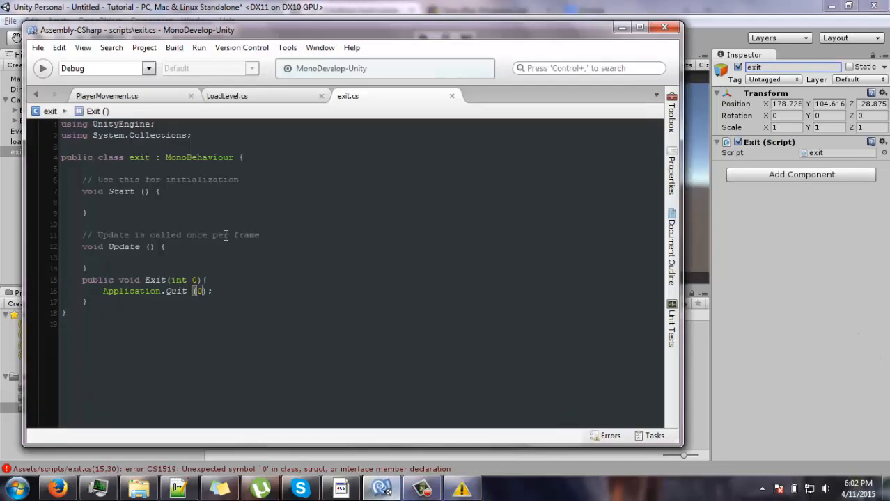
pyautogui.click(201, 279)
pyautogui.press('BackSpace')
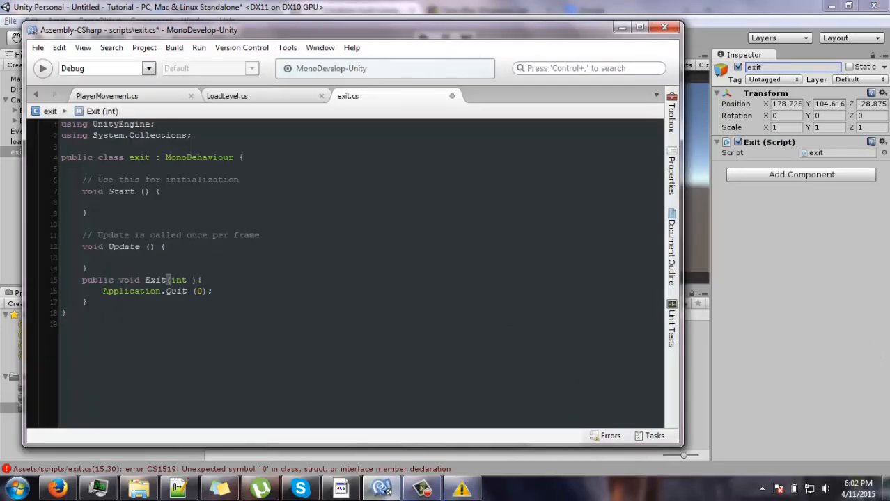
pyautogui.write('ze')
pyautogui.press('BackSpace')
pyautogui.press('BackSpace')
pyautogui.press('BackSpace')
pyautogui.press('BackSpace')
pyautogui.press('BackSpace')
pyautogui.press('BackSpace')
# Step: Add an int value parameter to the Exit method and clear the 0 argument from the Application.Quit call
pyautogui.click(168, 291)
pyautogui.click(186, 292)
pyautogui.click(170, 280)
pyautogui.write('int value')
pyautogui.press('Down')
pyautogui.press('Left')
pyautogui.press('Left')
pyautogui.press('BackSpace')
pyautogui.write('va')
pyautogui.press('BackSpace')
pyautogui.press('BackSpace')
# Step: Remove the int value parameter so the method reads Exit(), and save the exit script
pyautogui.press('Up')
pyautogui.press('Right')
pyautogui.press('BackSpace')
pyautogui.press('BackSpace')
pyautogui.press('BackSpace')
pyautogui.press('BackSpace')
pyautogui.press('BackSpace')
pyautogui.press('BackSpace')
pyautogui.press('BackSpace')
pyautogui.press('BackSpace')
pyautogui.press('BackSpace')
pyautogui.hotkey('ctrl', 's')
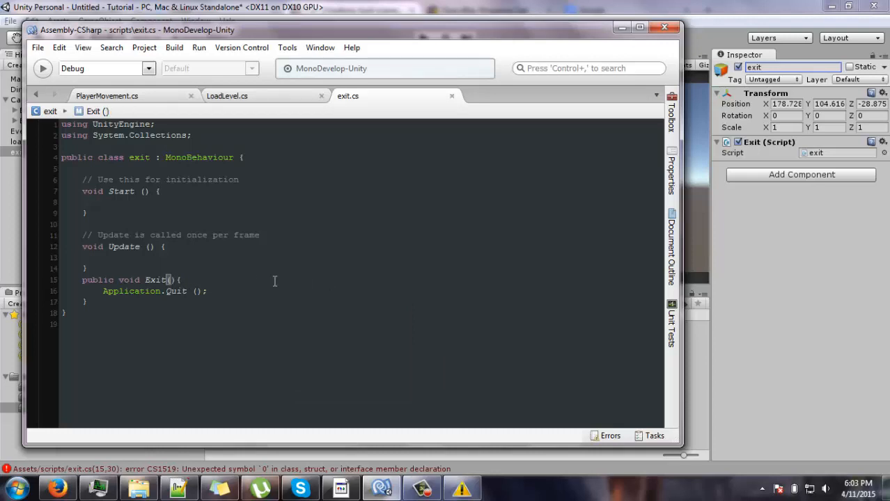
# Step: In Unity, add an On Click event to the EXIT button that targets the exit object and calls exit.Exit
pyautogui.click(375, 6)
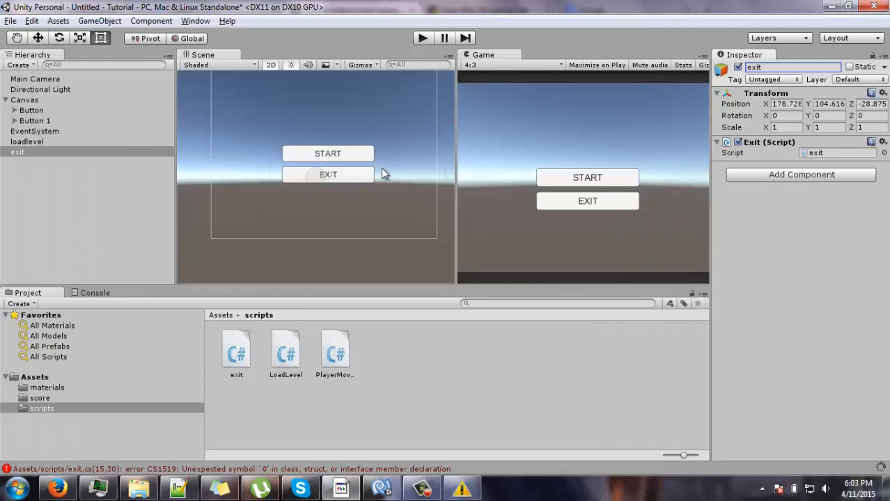
pyautogui.click(37, 121)
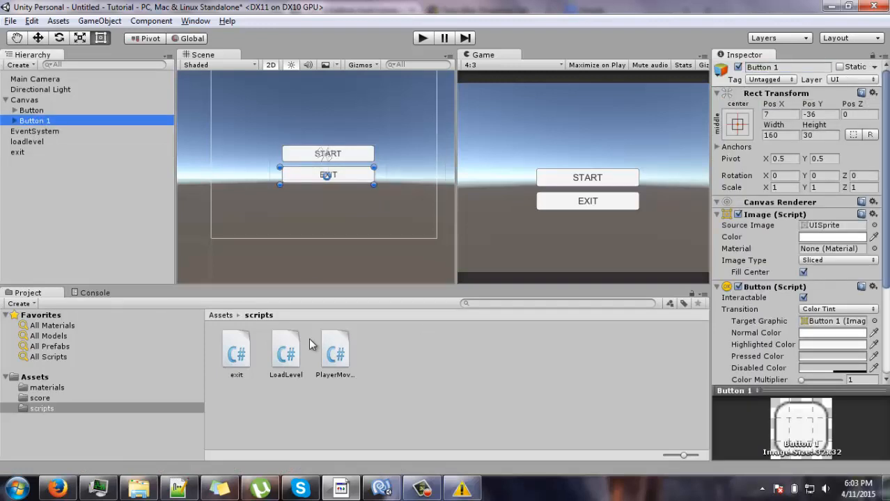
pyautogui.scroll(-4, 825, 328)
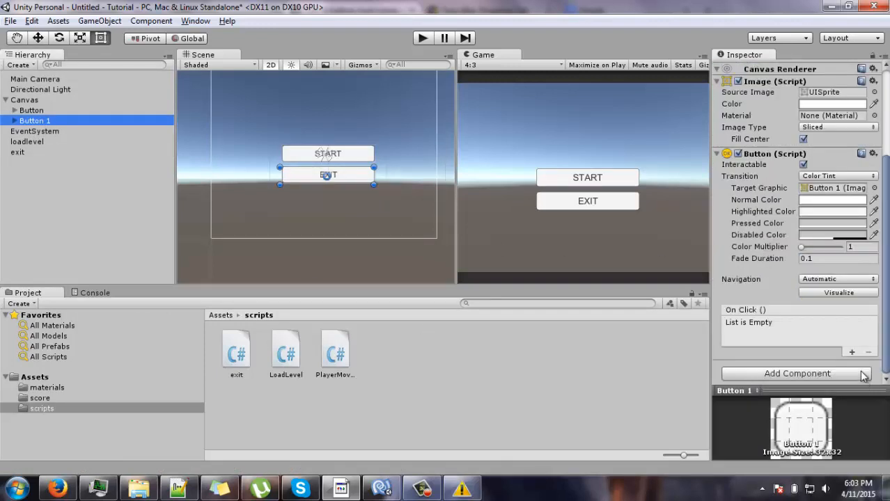
pyautogui.click(851, 352)
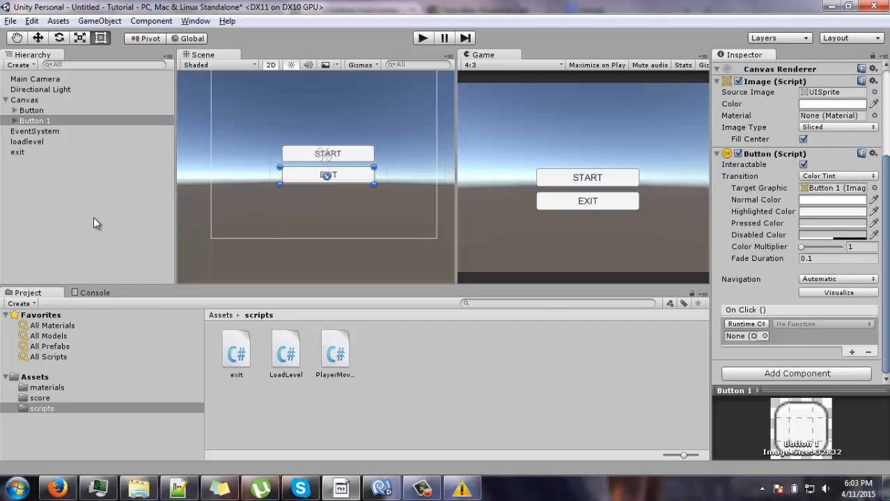
pyautogui.moveTo(19, 152); pyautogui.dragTo(749, 336)
pyautogui.click(801, 324)
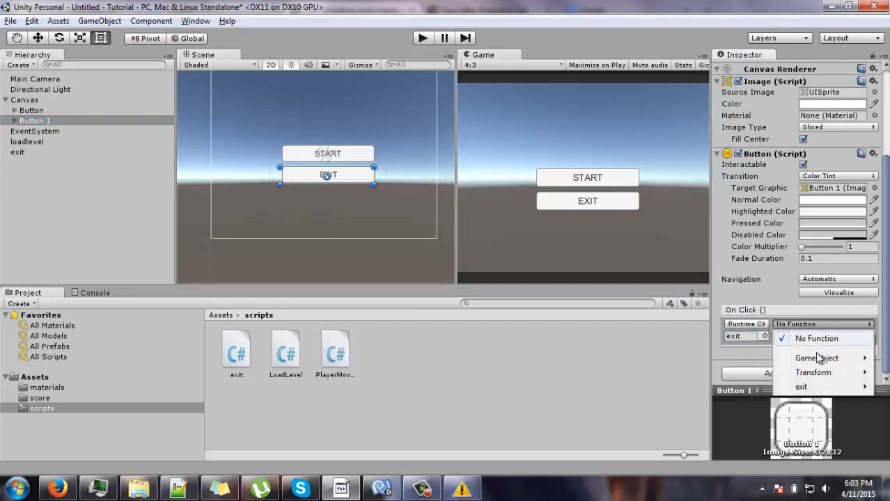
pyautogui.moveTo(814, 388)
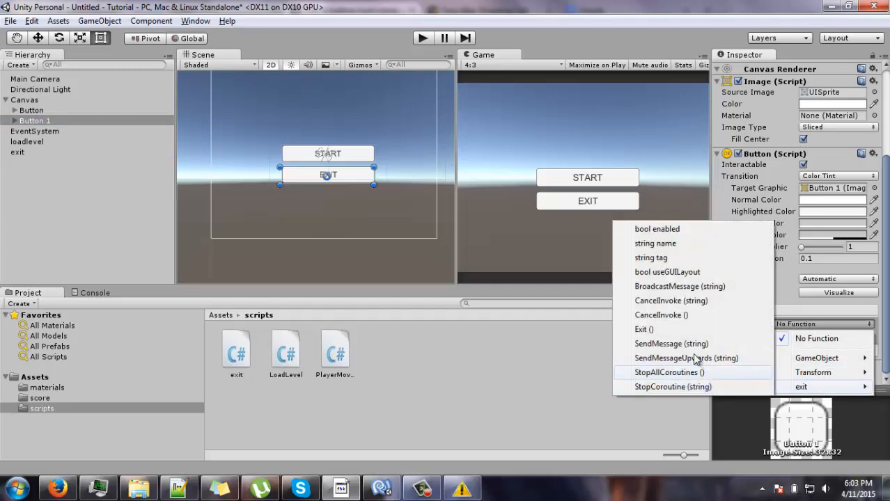
pyautogui.click(663, 334)
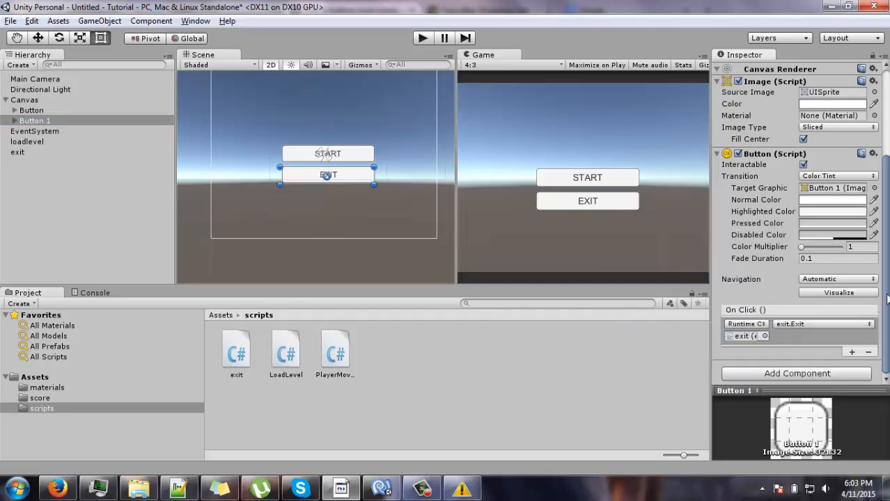
# Step: Play-test the menu by using the EXIT button, and stop play mode
pyautogui.click(422, 39)
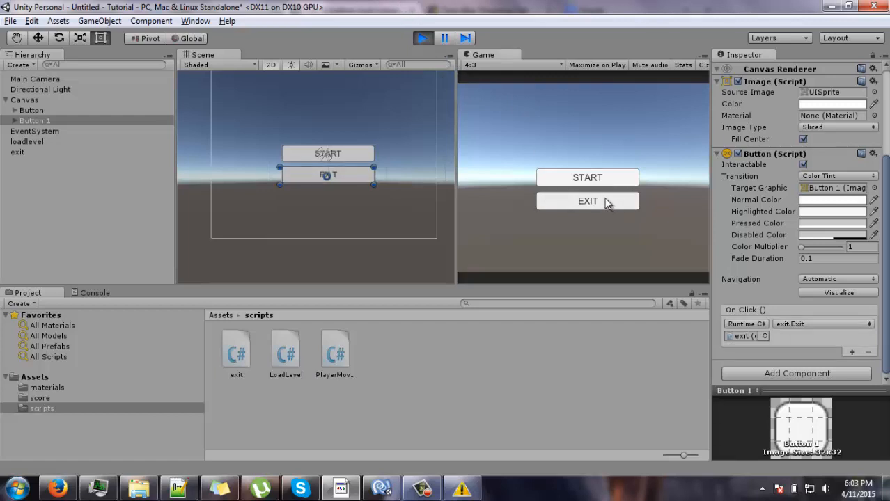
pyautogui.click(577, 200)
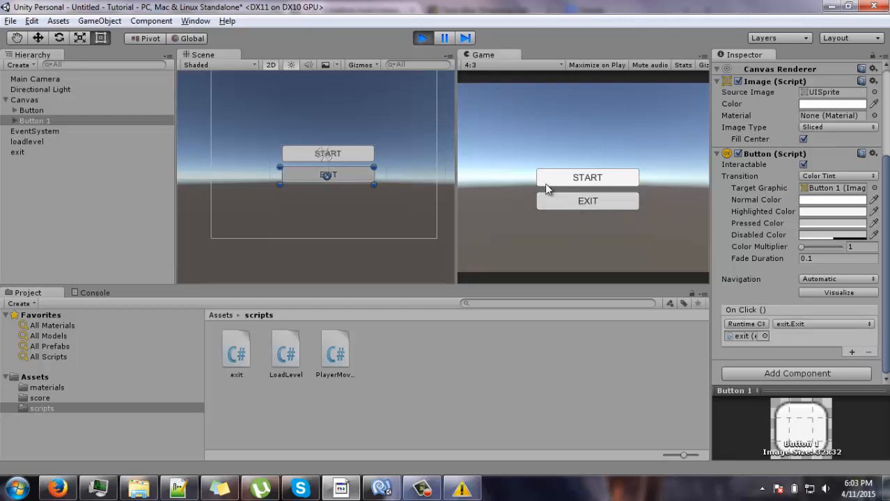
pyautogui.click(424, 40)
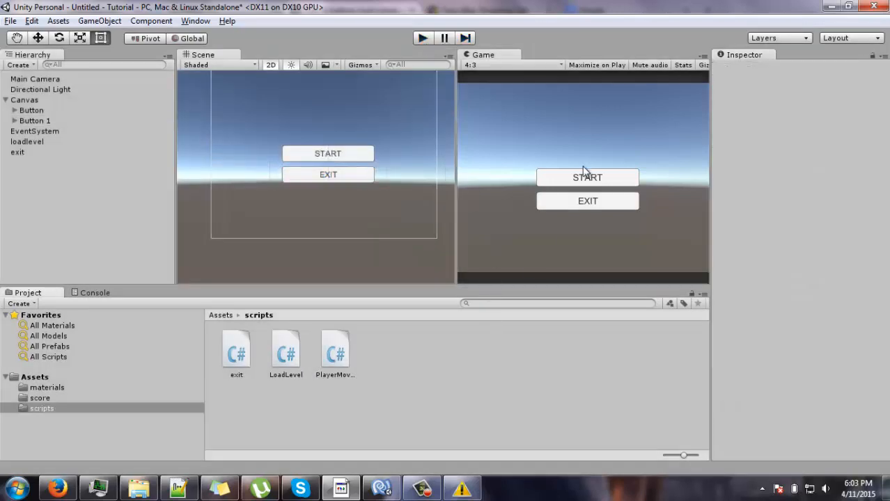
# Step: Set the Main Camera's clear flags to Solid Color with a brighter blue background of about RGB 66, 130, 231
pyautogui.click(59, 121)
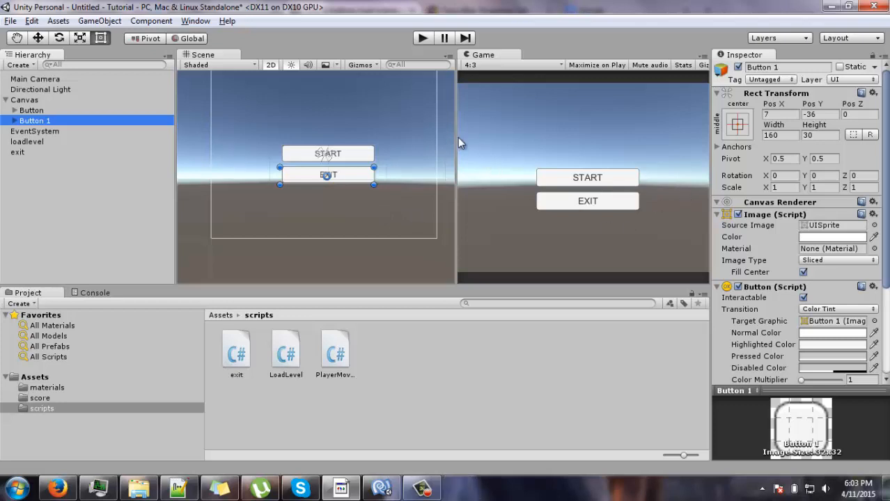
pyautogui.click(73, 79)
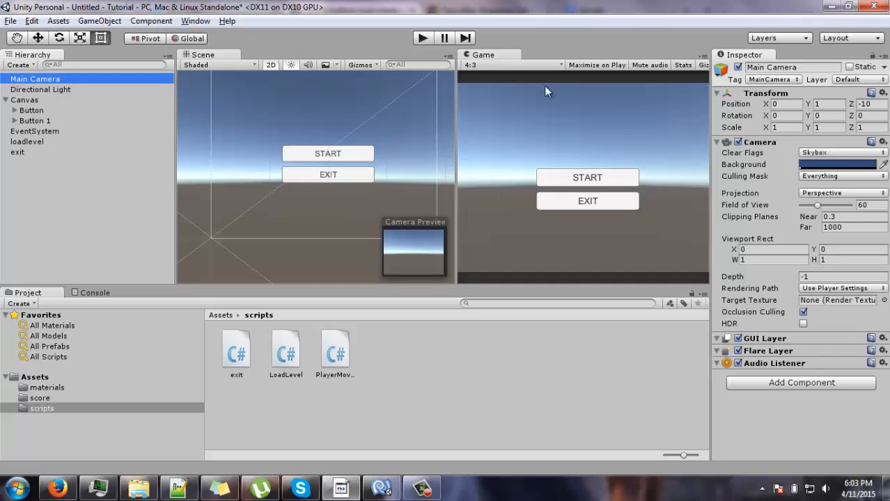
pyautogui.click(816, 154)
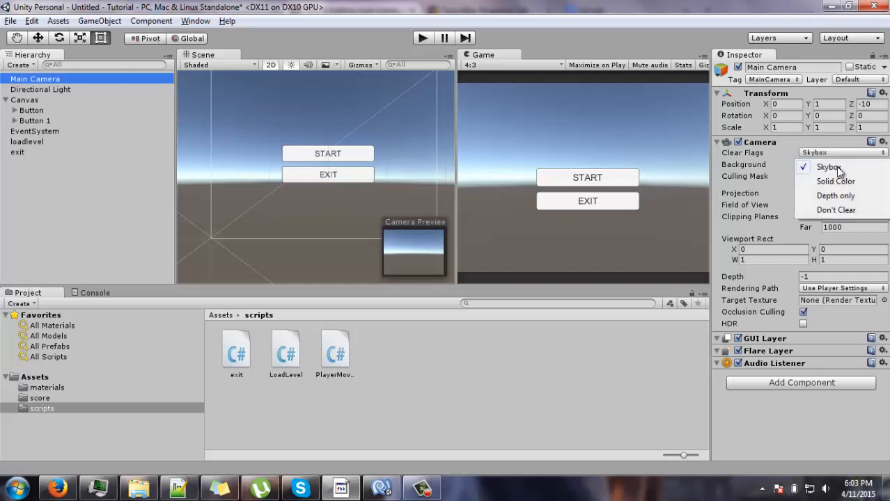
pyautogui.click(839, 181)
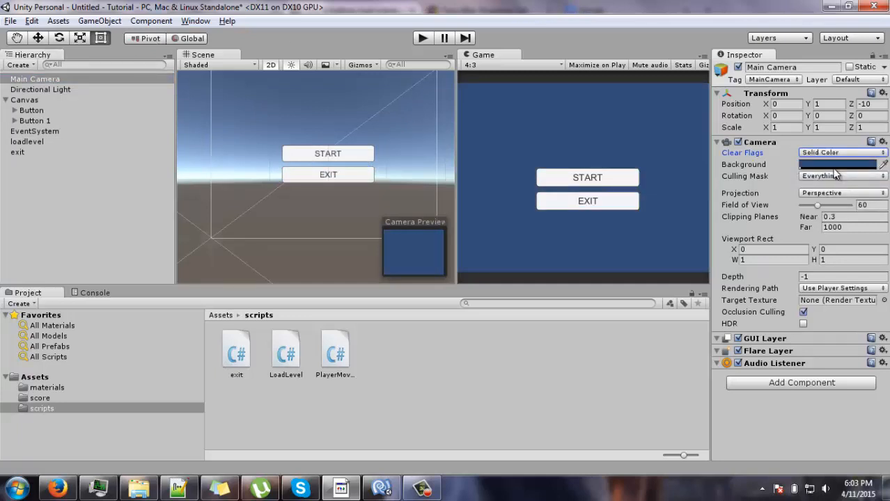
pyautogui.click(834, 166)
pyautogui.moveTo(82, 67)
pyautogui.mouseDown()
pyautogui.moveTo(89, 58)
pyautogui.moveTo(71, 66)
pyautogui.moveTo(78, 65)
pyautogui.mouseUp()
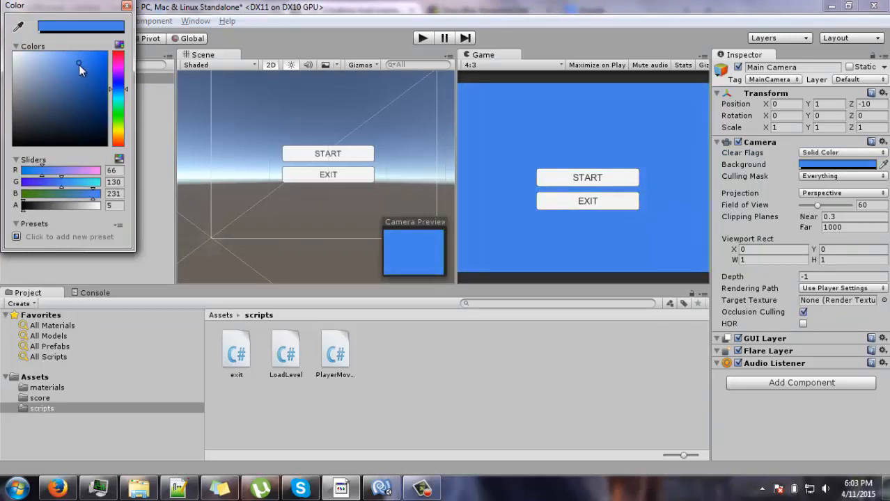
pyautogui.click(126, 6)
# Step: Select both the START and EXIT buttons in the canvas together
pyautogui.click(39, 113)
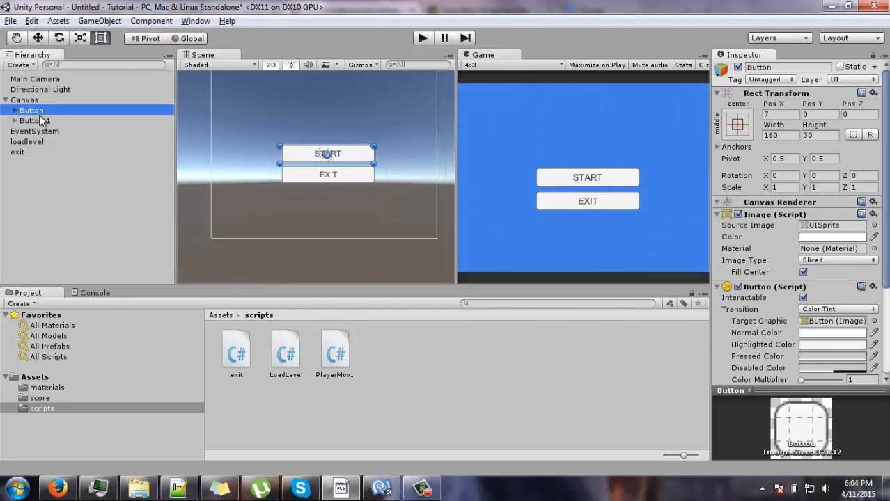
pyautogui.keyDown('ctrl'); pyautogui.click(39, 120); pyautogui.keyUp('ctrl')
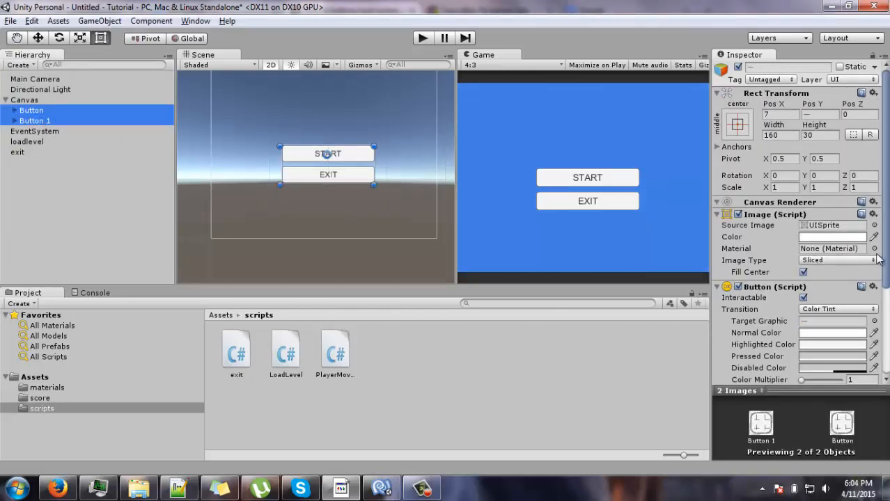
# Step: Try a blue image color on both selected buttons, and return it to white
pyautogui.click(815, 237)
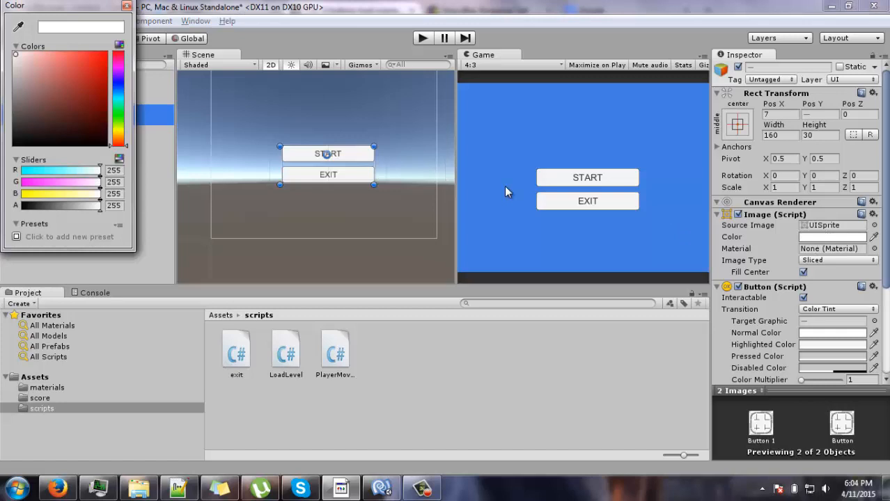
pyautogui.click(120, 83)
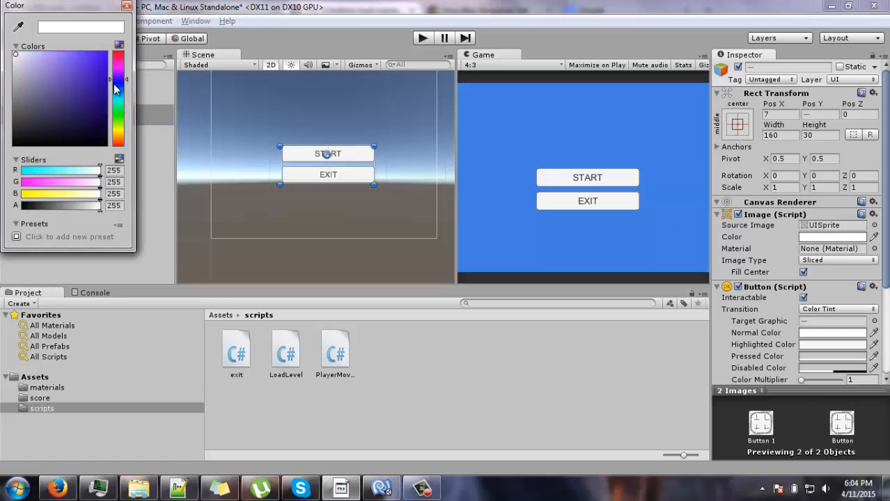
pyautogui.click(97, 56)
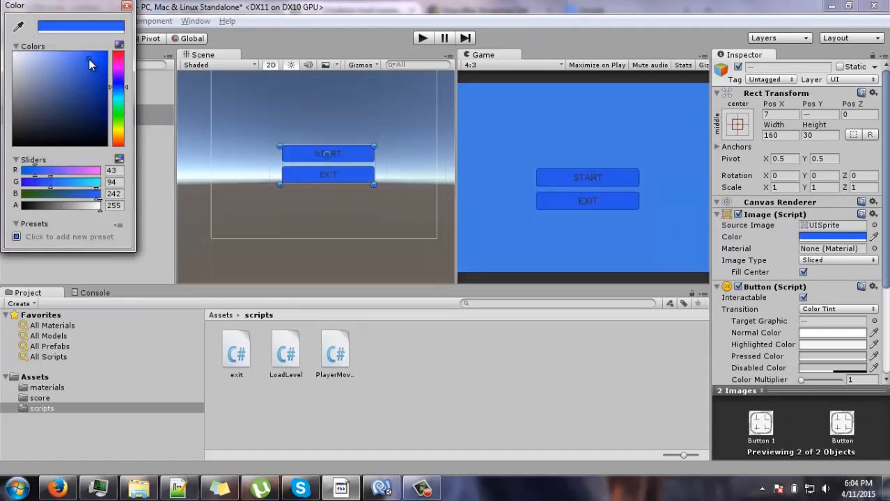
pyautogui.moveTo(106, 57); pyautogui.dragTo(8, 53)
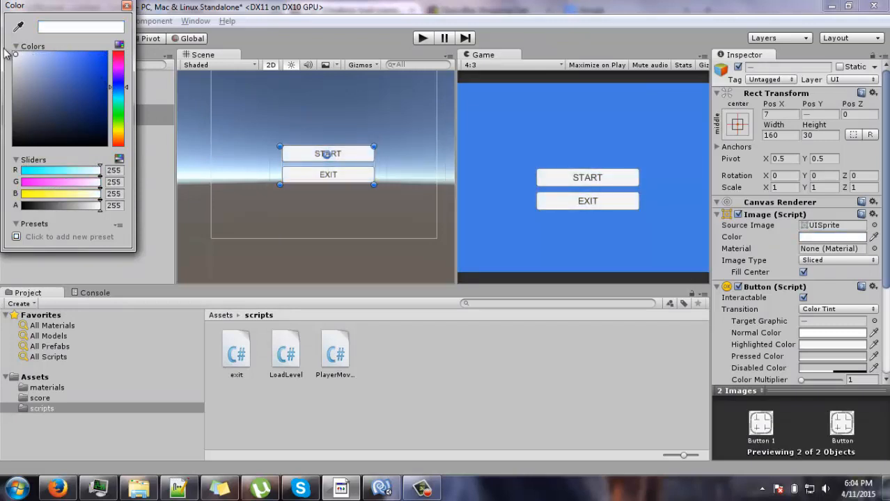
pyautogui.click(128, 6)
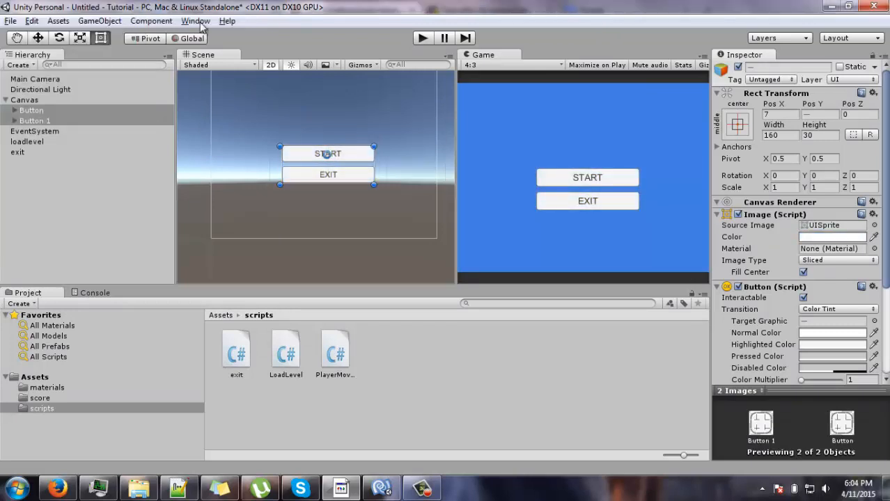
# Step: Set the pressed color of both buttons to a muted blue of about RGB 98, 149, 186
pyautogui.scroll(-3, 843, 237)
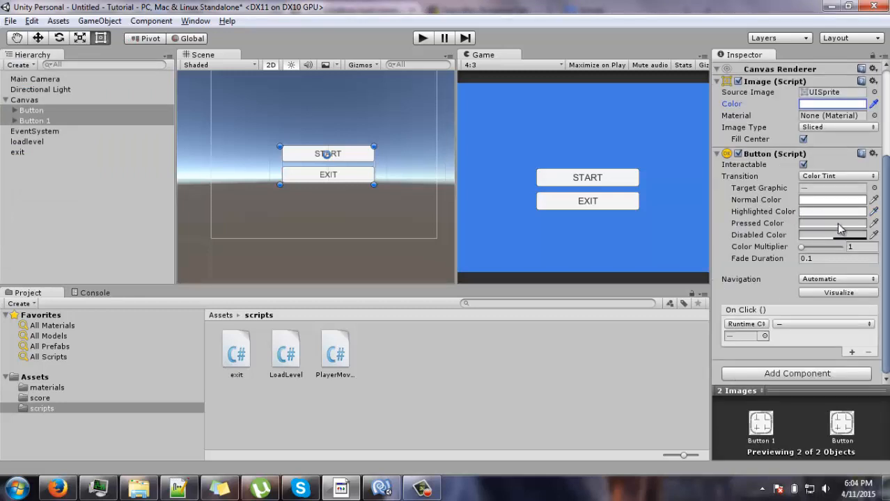
pyautogui.click(839, 223)
pyautogui.click(119, 83)
pyautogui.click(98, 81)
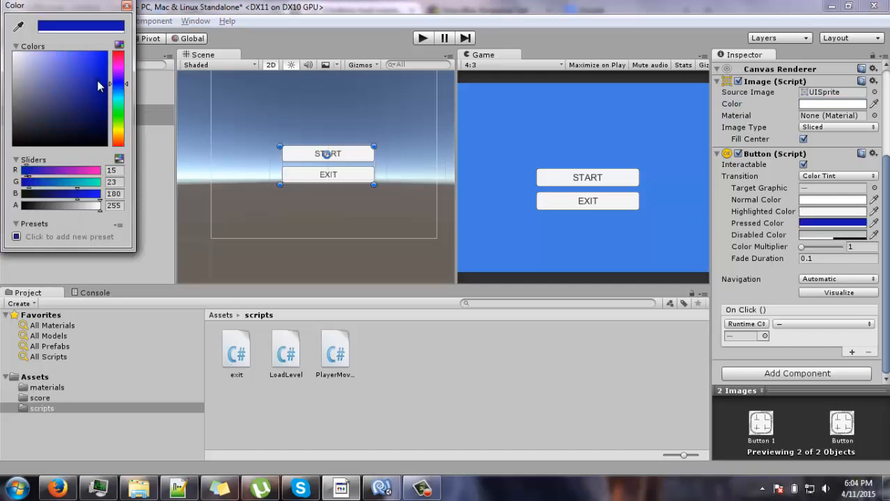
pyautogui.click(72, 69)
pyautogui.moveTo(65, 67); pyautogui.dragTo(57, 78)
pyautogui.moveTo(125, 85); pyautogui.dragTo(120, 98)
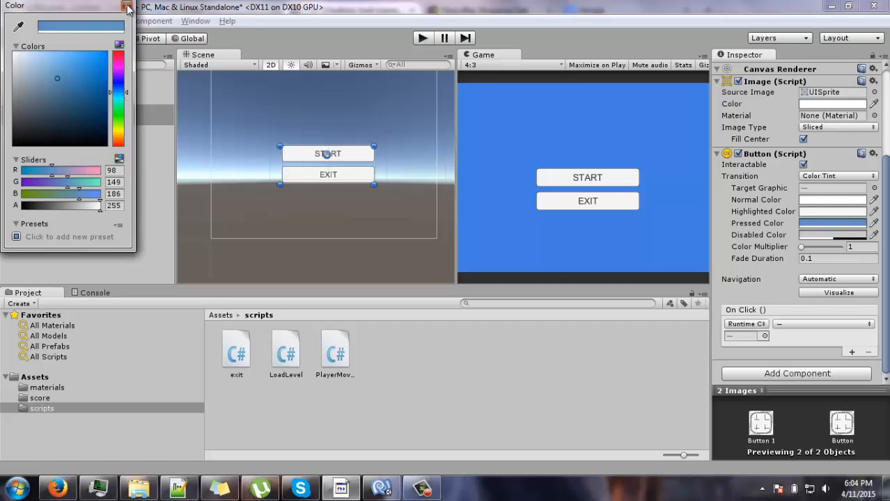
pyautogui.click(126, 6)
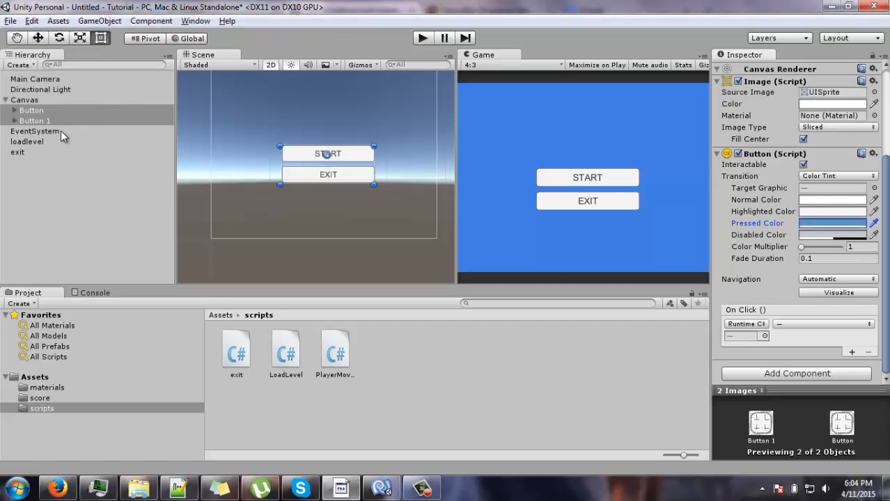
# Step: Select the text objects of both buttons and set their color to black
pyautogui.click(14, 121)
pyautogui.click(15, 105)
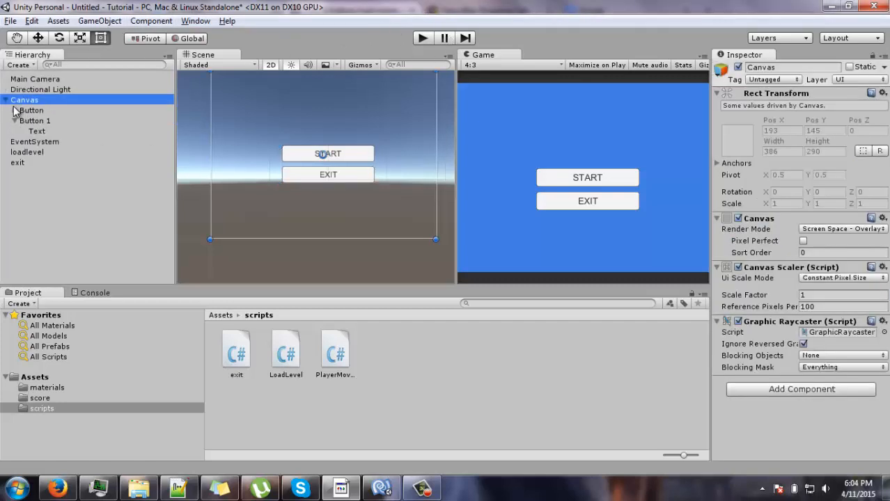
pyautogui.click(15, 110)
pyautogui.click(54, 122)
pyautogui.keyDown('ctrl'); pyautogui.click(47, 141); pyautogui.keyUp('ctrl')
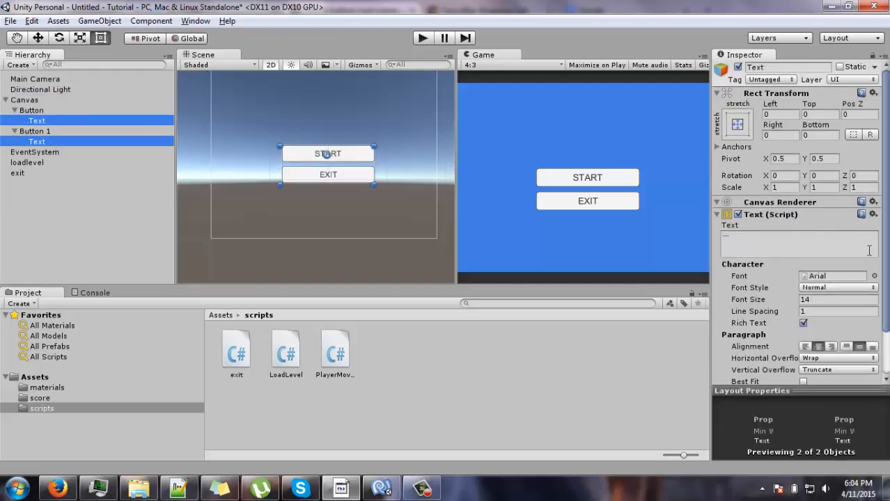
pyautogui.scroll(-2, 836, 335)
pyautogui.click(834, 339)
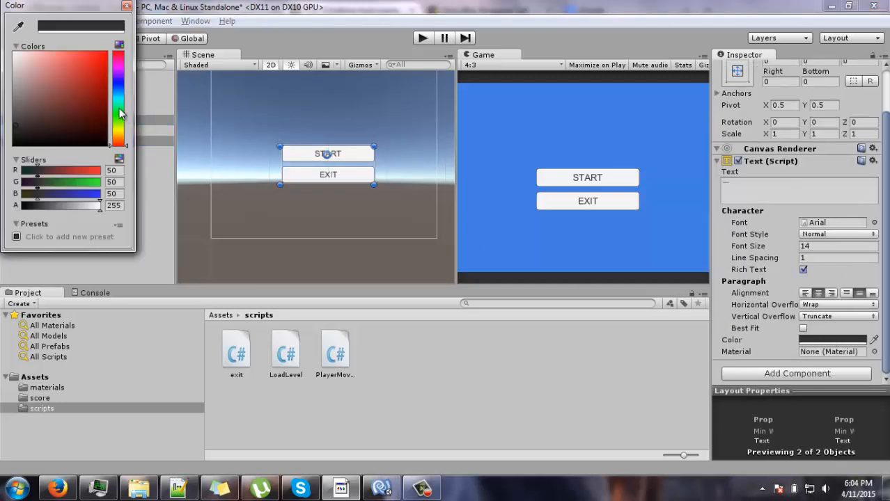
pyautogui.moveTo(17, 64); pyautogui.dragTo(14, 148)
pyautogui.click(226, 25)
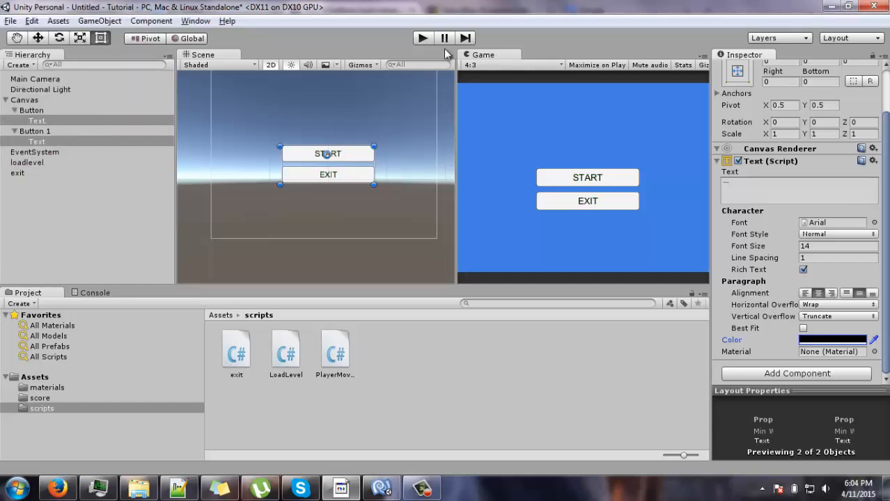
# Step: Play-test the menu by using the START button, and stop play mode
pyautogui.click(424, 38)
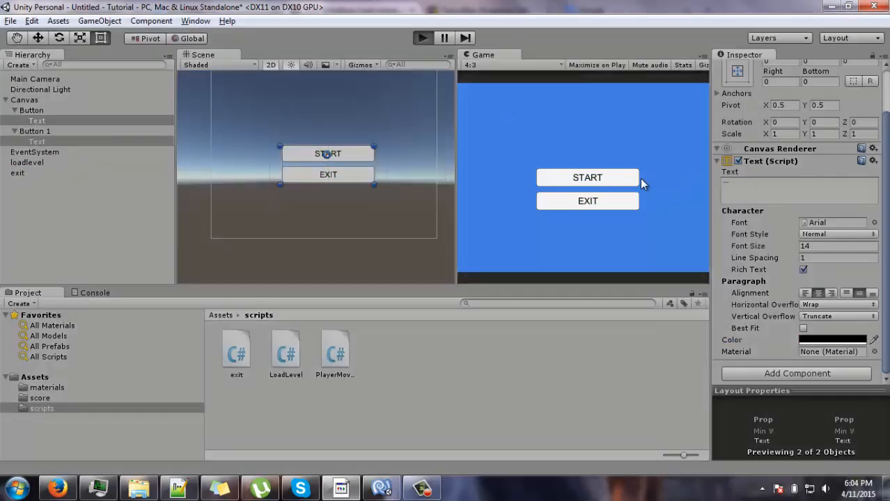
pyautogui.click(605, 177)
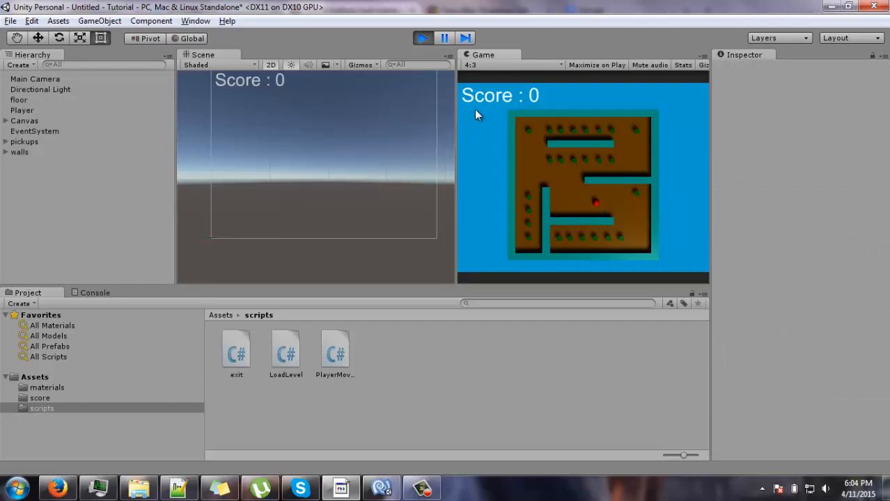
pyautogui.click(421, 38)
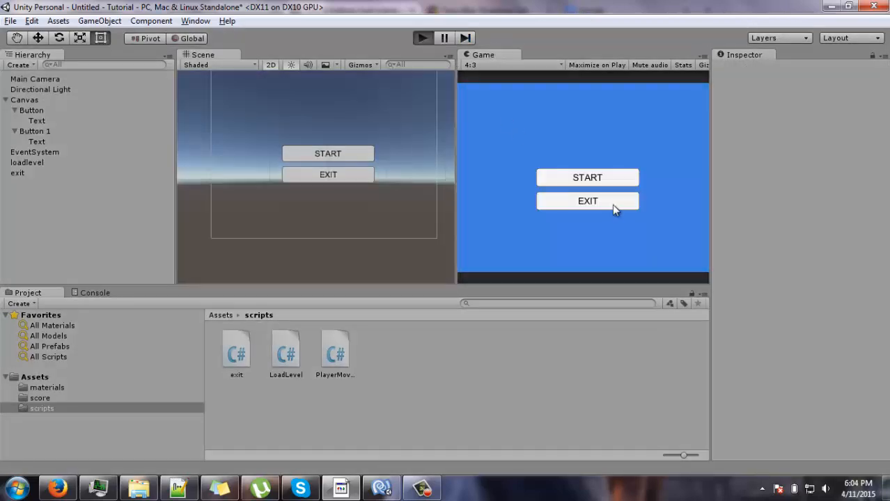
# Step: Test the EXIT button's pressed color in play mode by using it several times, and stop play mode
pyautogui.click(428, 491)
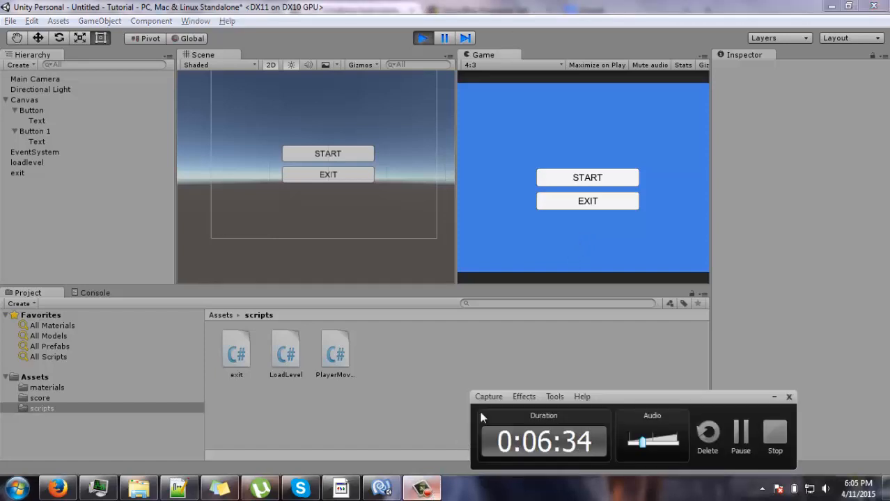
pyautogui.click(587, 203)
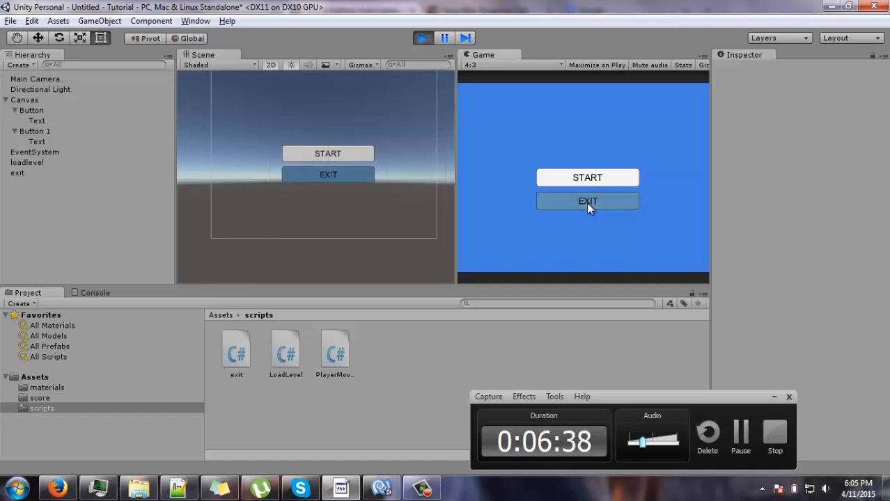
pyautogui.click(622, 201)
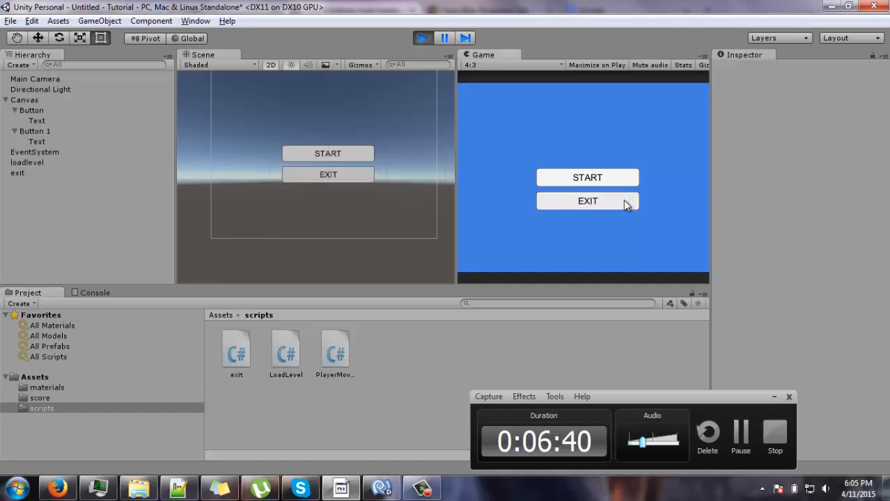
pyautogui.click(623, 201)
pyautogui.click(623, 200)
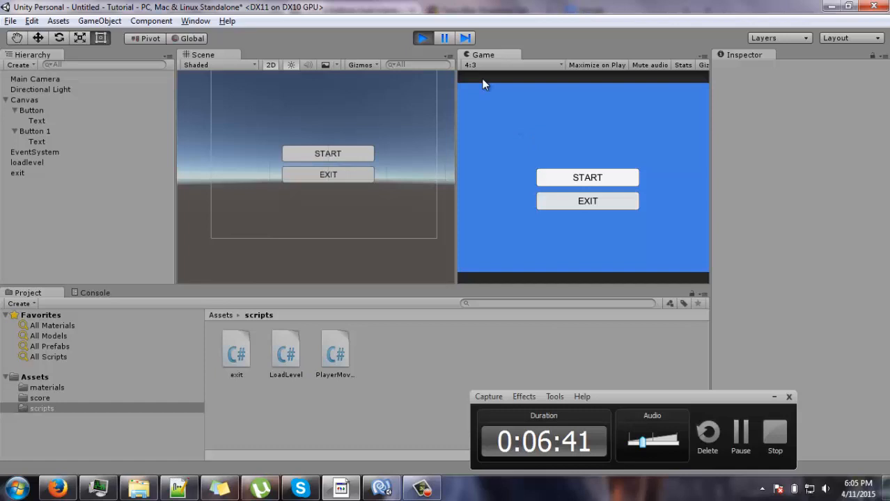
pyautogui.click(424, 39)
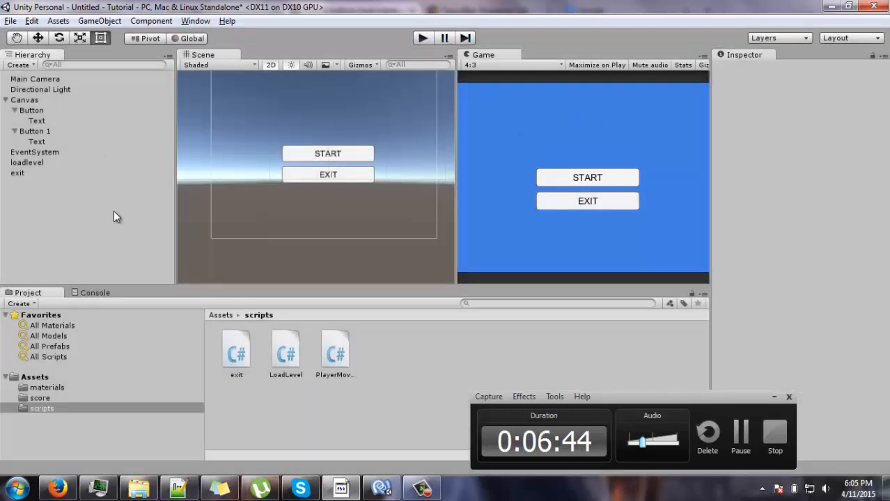
# Step: Add a UI text object to the canvas and place it above the START button at about X 12, Y 51
pyautogui.click(100, 21)
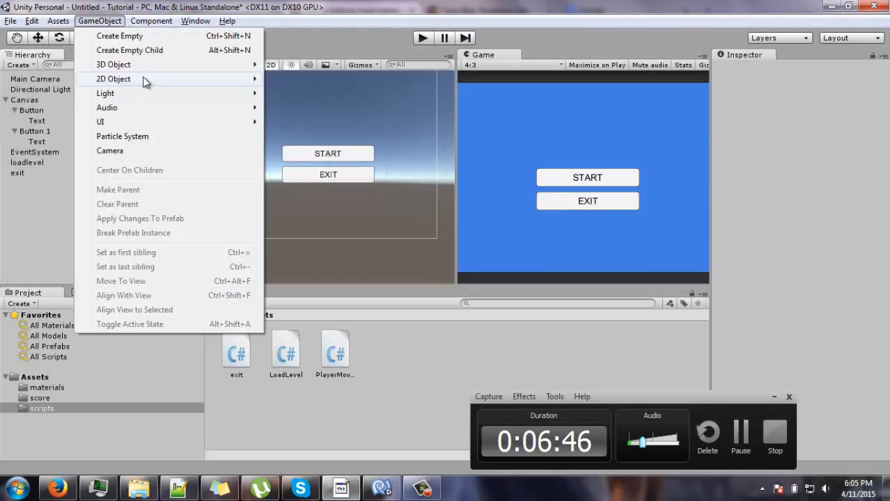
pyautogui.click(774, 397)
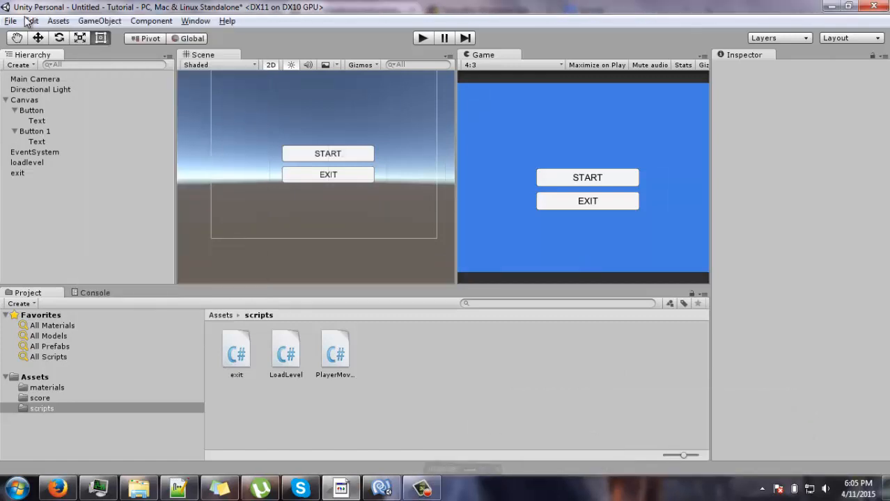
pyautogui.click(99, 20)
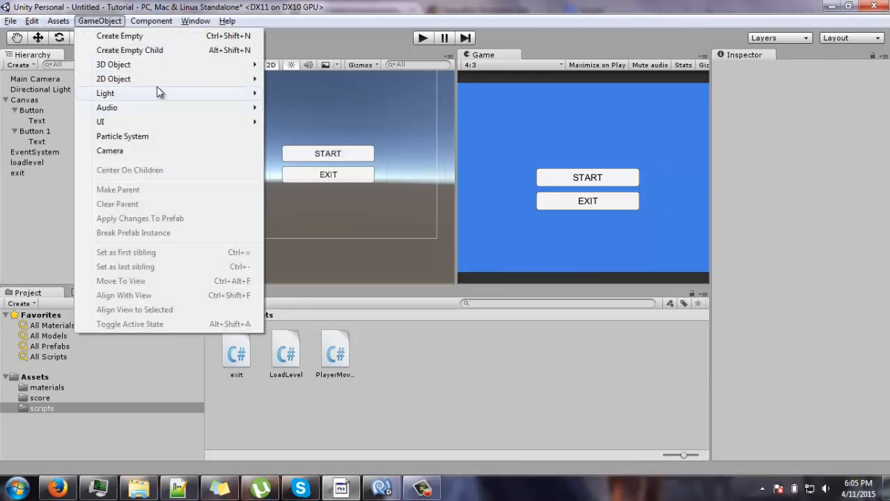
pyautogui.moveTo(157, 122)
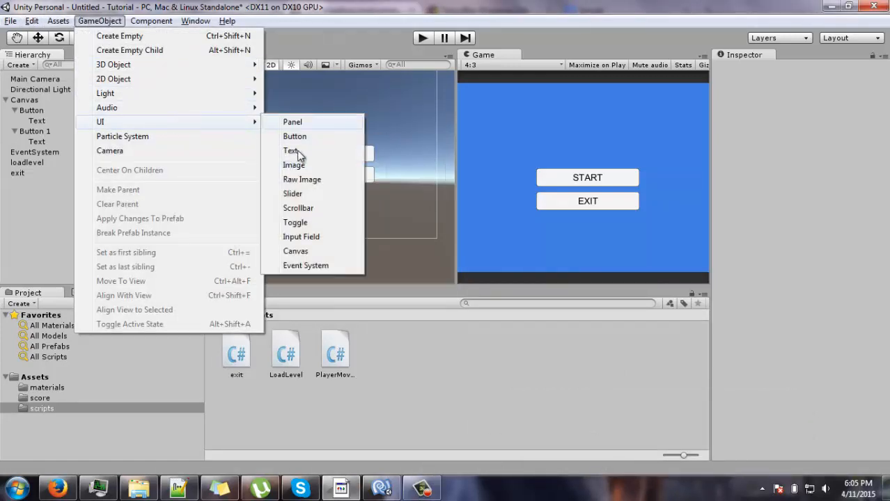
pyautogui.click(300, 155)
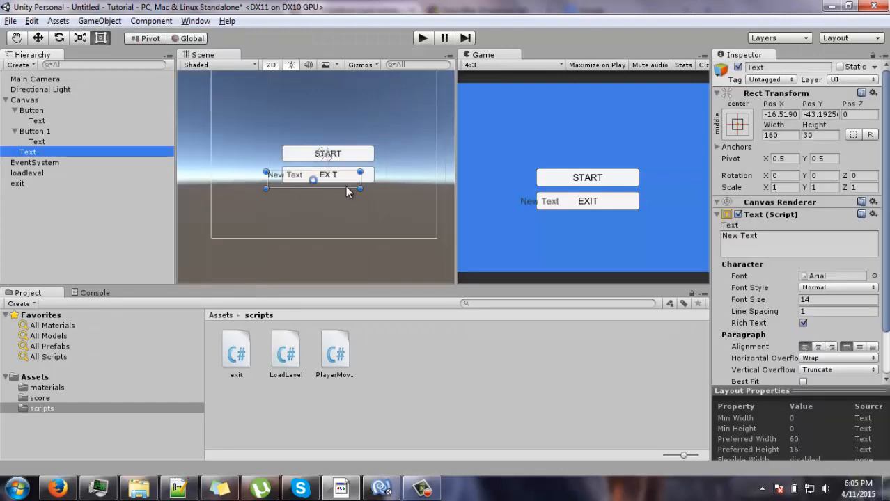
pyautogui.moveTo(335, 181); pyautogui.dragTo(353, 110)
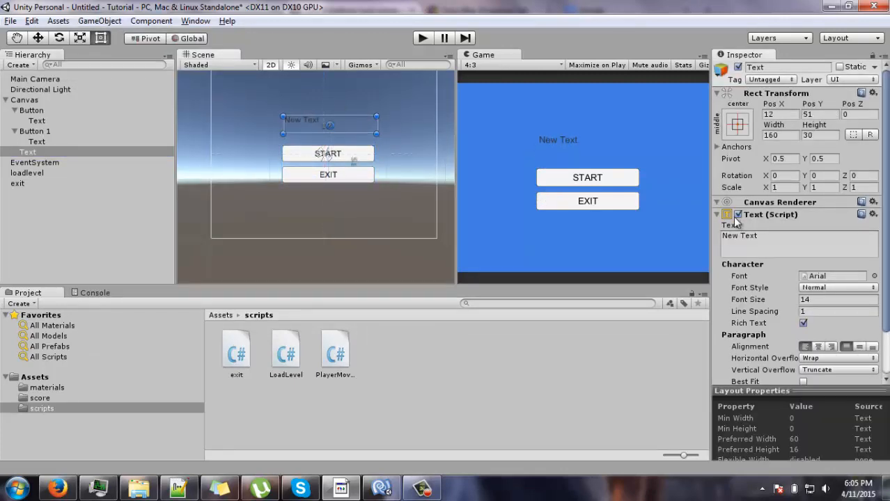
# Step: Change the new text to "Made in Unity" and enlarge its box to about 233 by 61
pyautogui.click(767, 234)
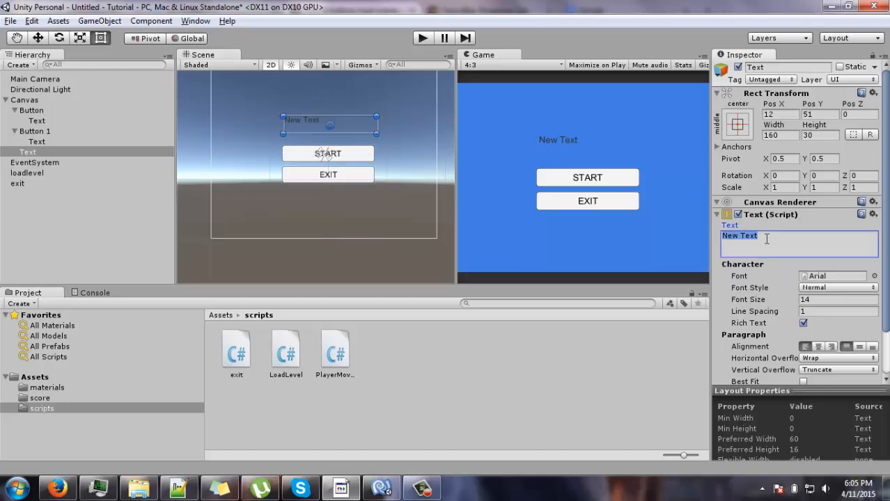
pyautogui.write('Made in Unity')
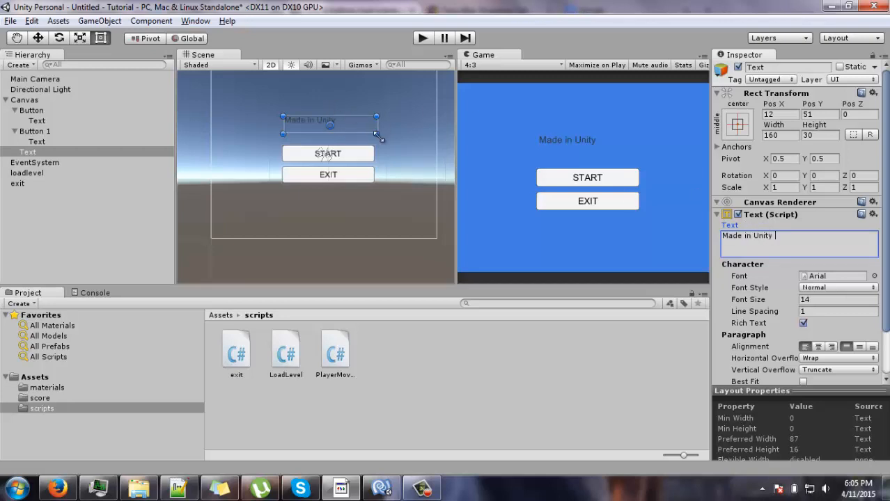
pyautogui.moveTo(376, 134); pyautogui.dragTo(419, 152)
# Step: Set the title's font size to 37 and center it above the buttons at about X 19, Y 55
pyautogui.click(818, 300)
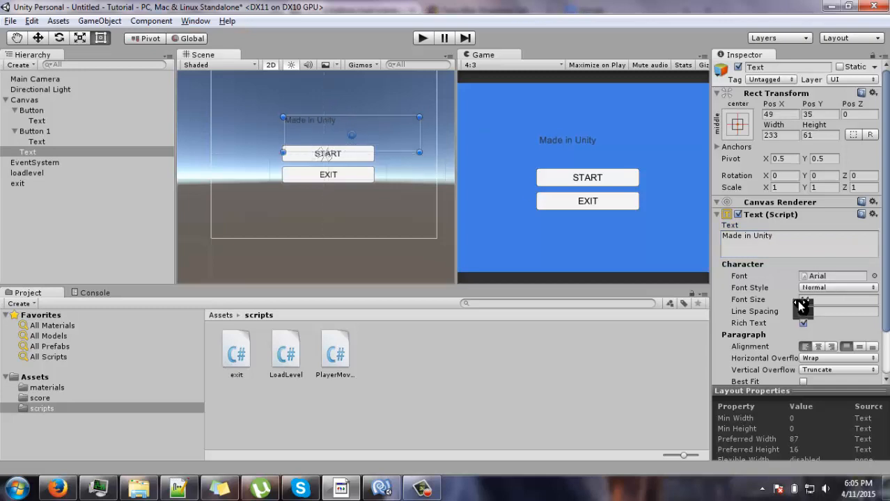
pyautogui.write('42')
pyautogui.press('BackSpace')
pyautogui.press('BackSpace')
pyautogui.write('37')
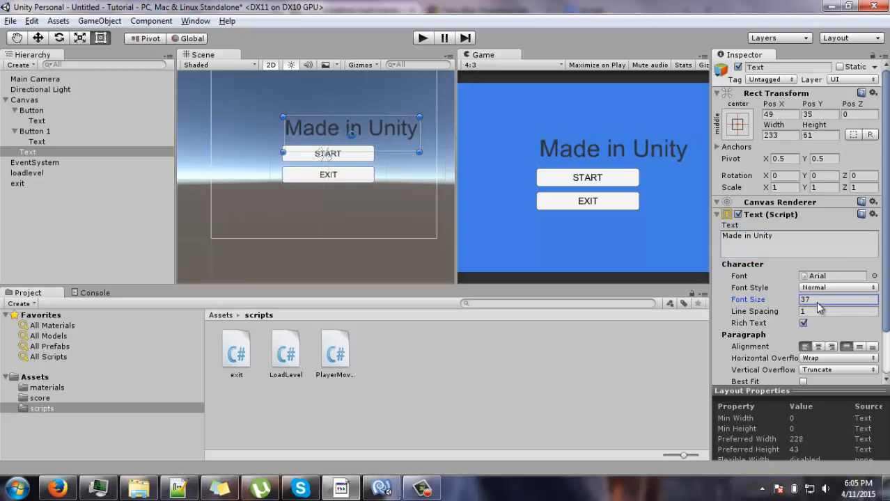
pyautogui.moveTo(370, 126); pyautogui.dragTo(356, 120)
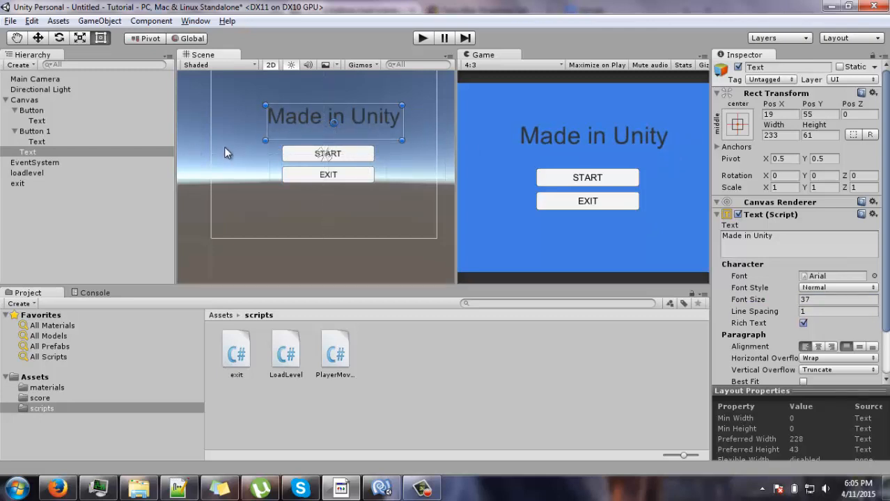
pyautogui.click(225, 150)
pyautogui.scroll(-4, 360, 154)
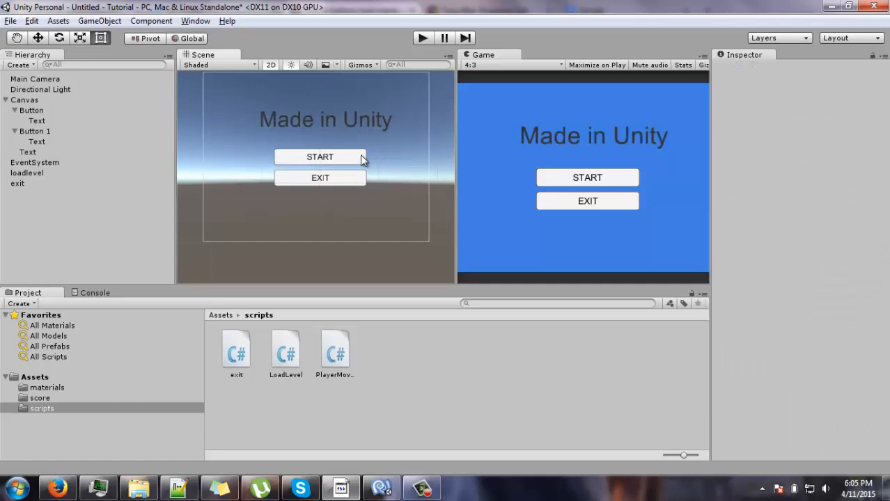
# Step: Save the menu scene as "start" in the Assets folder and show that folder's contents
pyautogui.click(11, 21)
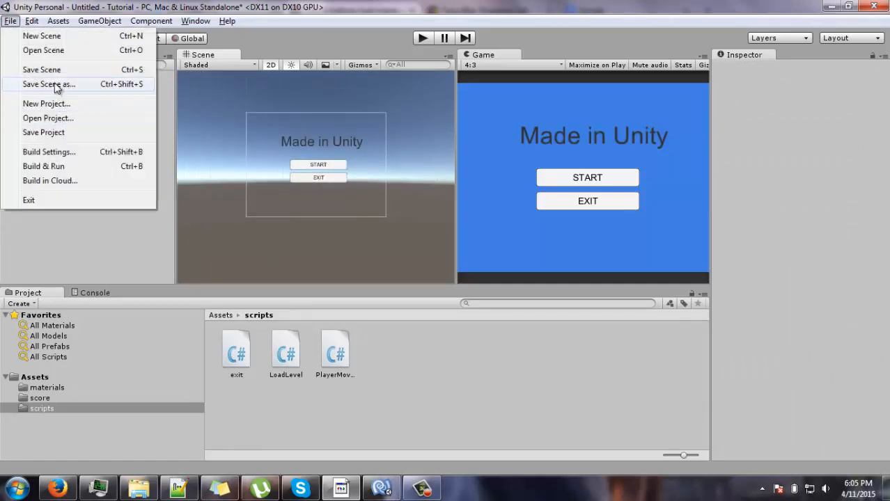
pyautogui.click(55, 84)
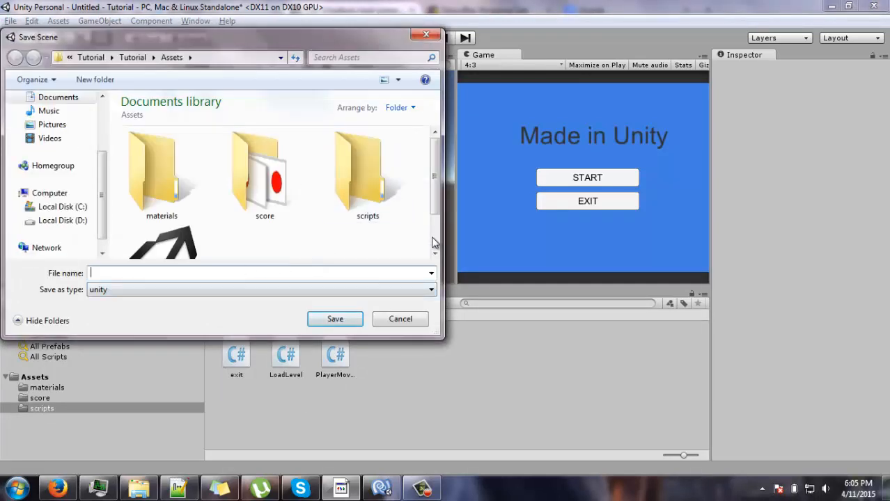
pyautogui.click(250, 276)
pyautogui.write('start')
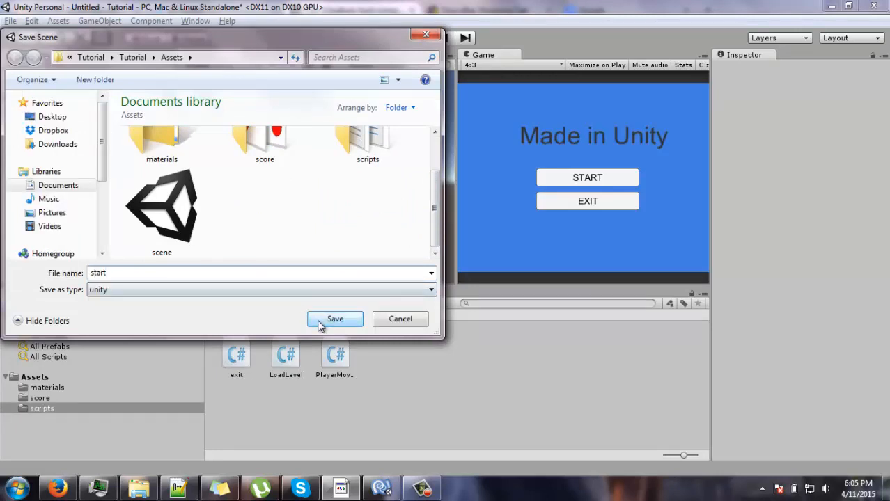
pyautogui.click(320, 323)
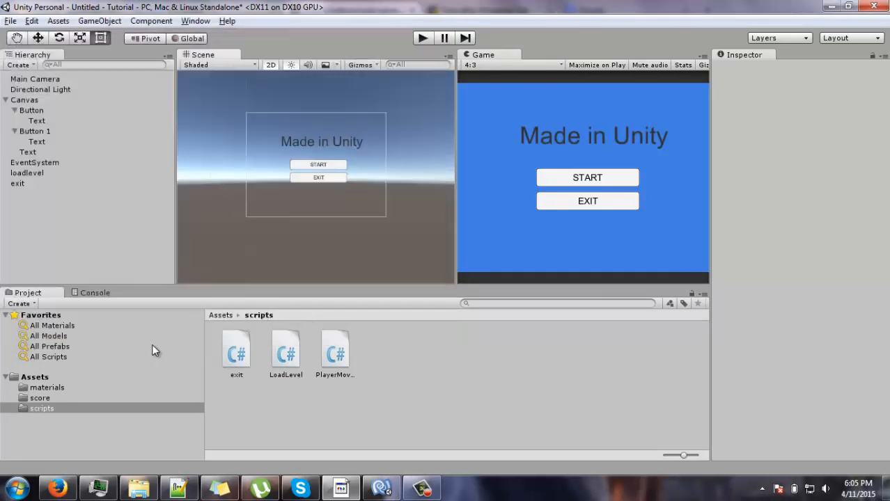
pyautogui.click(51, 376)
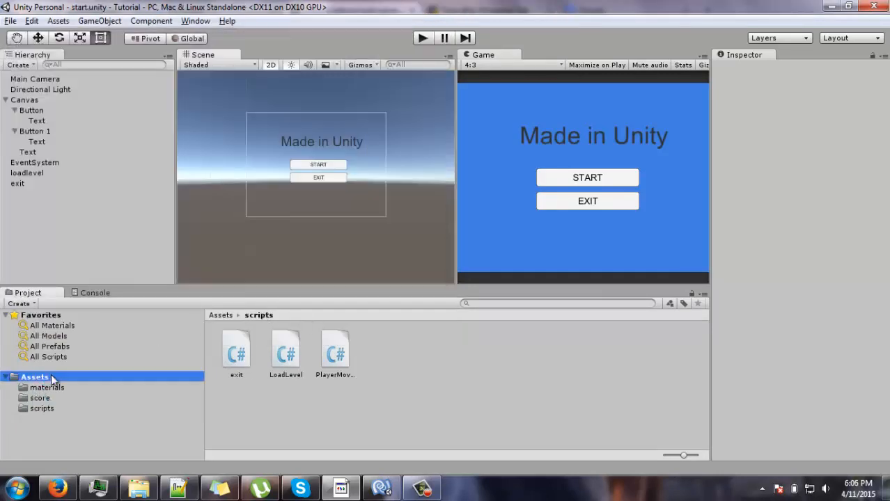
# Step: Add the current start scene to the build settings and order it first, ahead of scene.unity
pyautogui.click(32, 21)
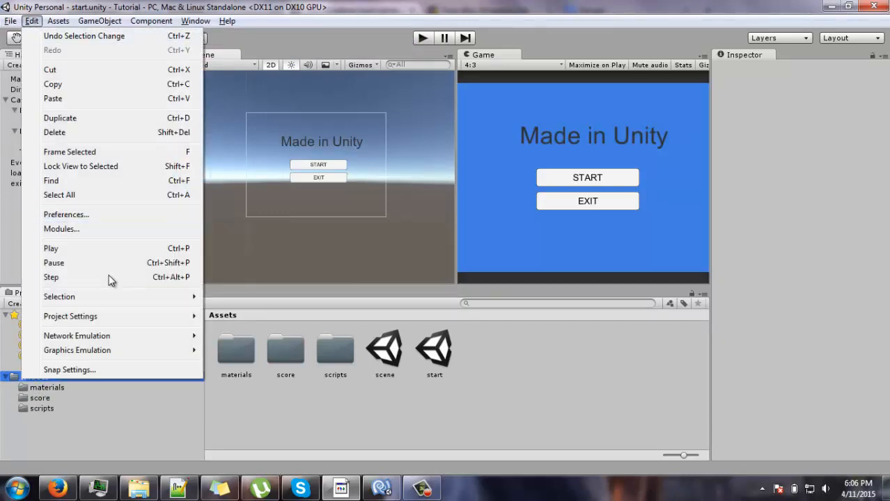
pyautogui.moveTo(10, 20)
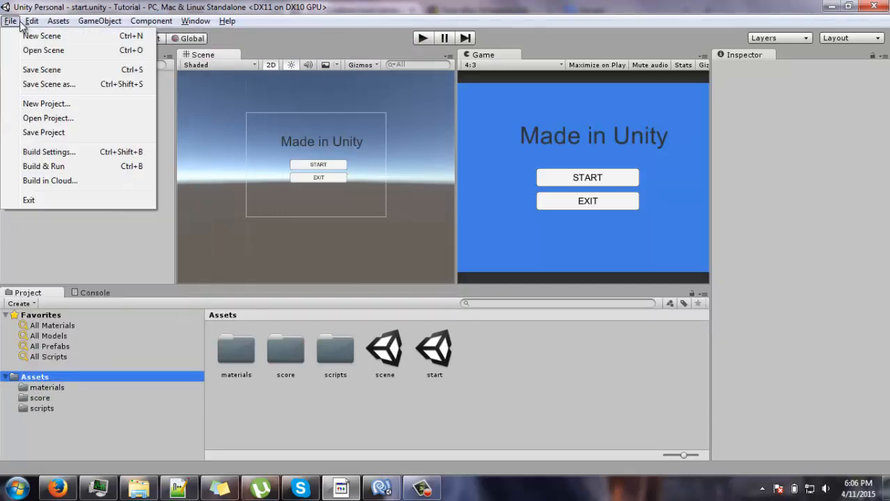
pyautogui.click(61, 154)
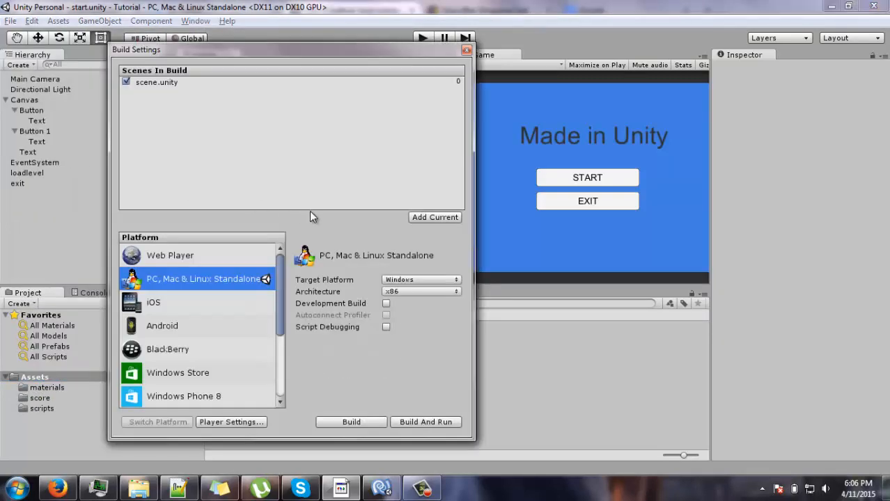
pyautogui.click(434, 217)
pyautogui.moveTo(163, 99); pyautogui.dragTo(176, 80)
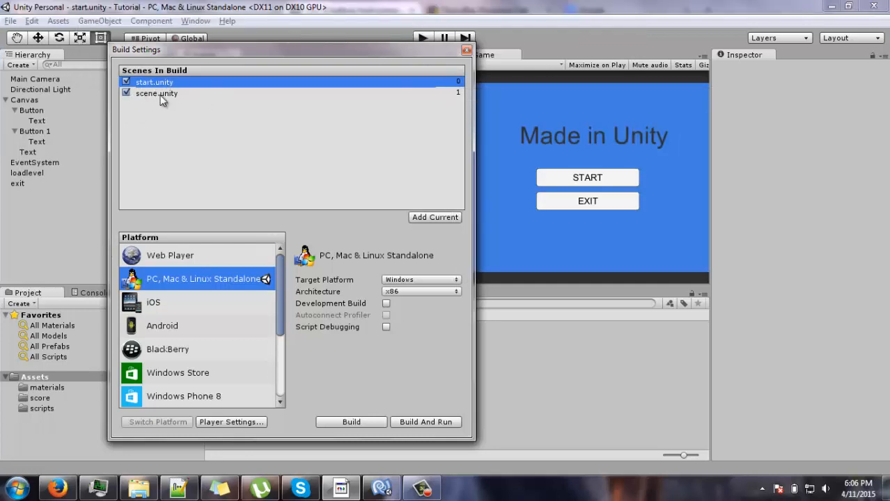
pyautogui.click(167, 94)
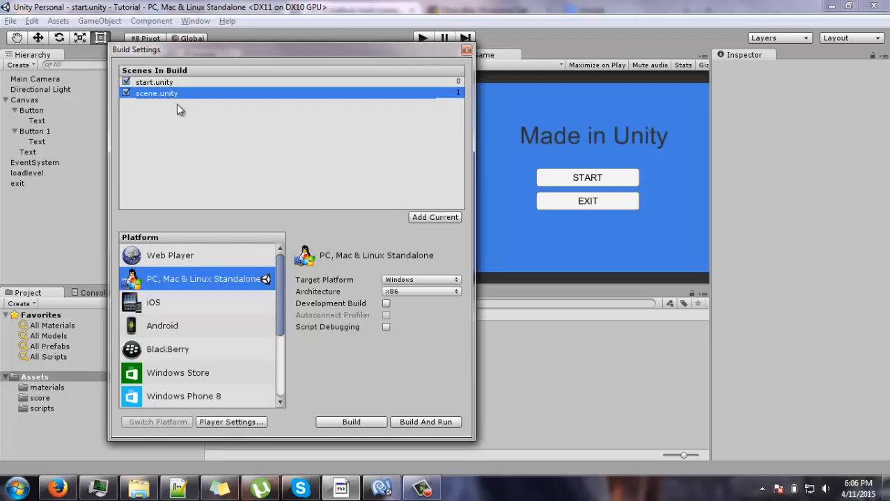
pyautogui.click(467, 51)
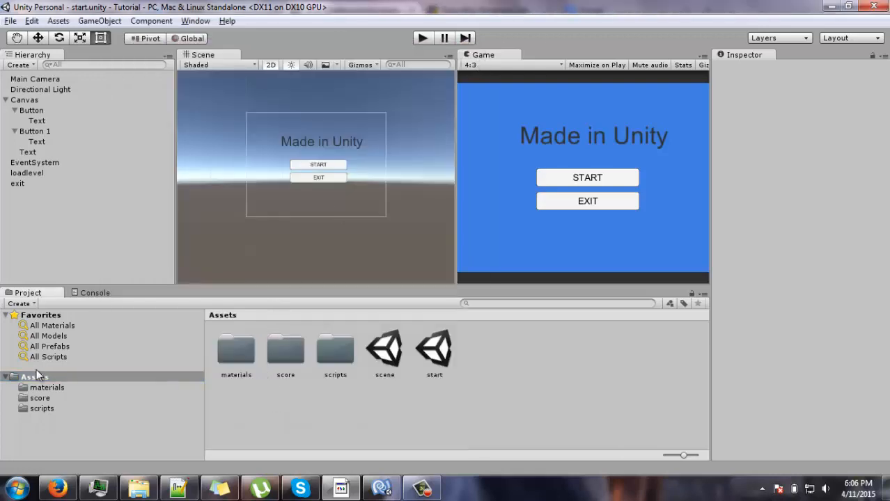
# Step: Open the game scene named "scene" from the Assets folder
pyautogui.click(323, 399)
pyautogui.moveTo(422, 216); pyautogui.dragTo(411, 231, button='middle')
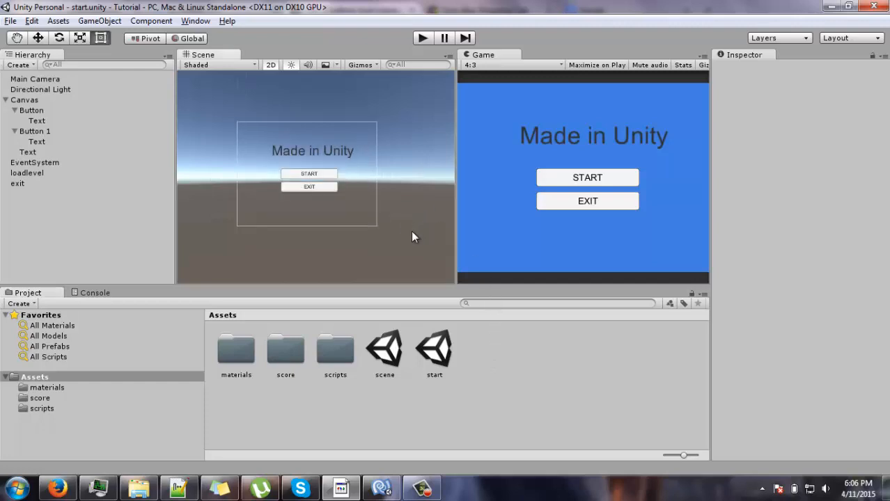
pyautogui.click(392, 355)
pyautogui.doubleClick(392, 355)
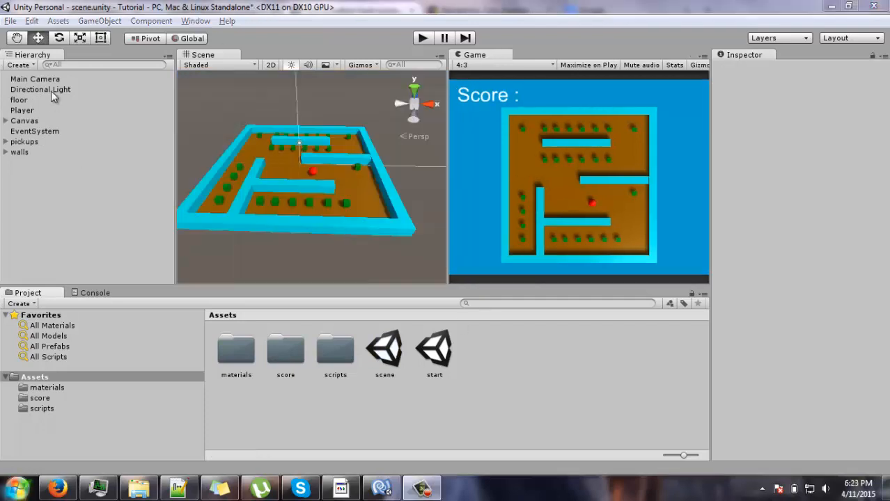
# Step: Set the Directional Light's intensity to 1.5
pyautogui.click(50, 90)
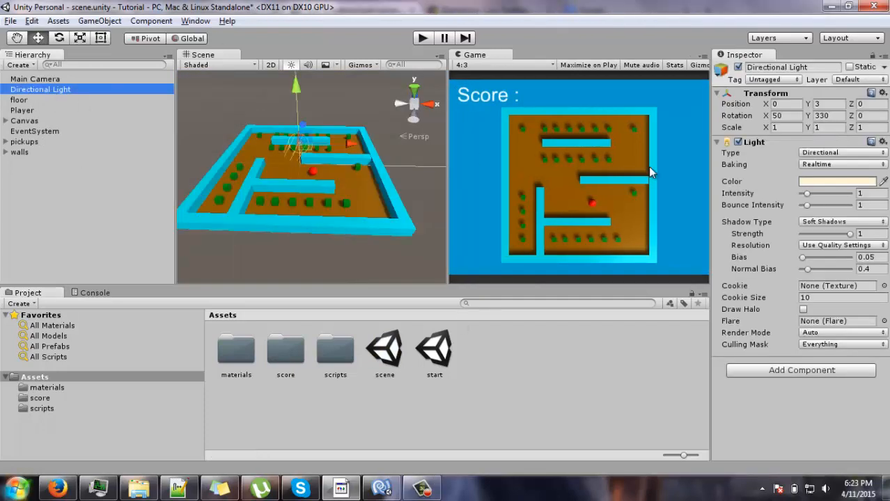
pyautogui.click(867, 193)
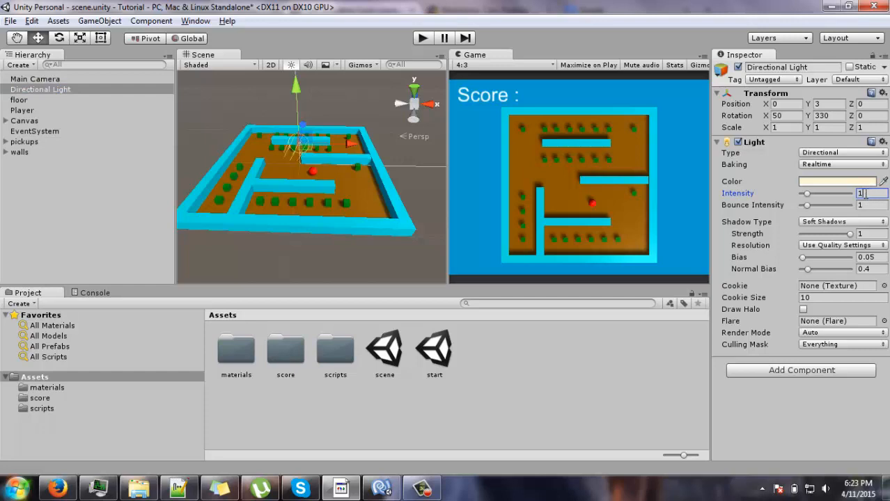
pyautogui.write('.5')
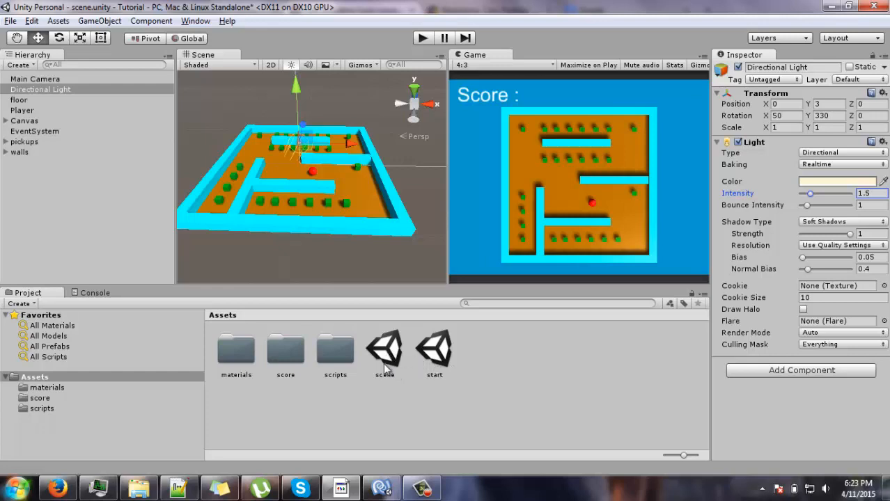
# Step: Nudge wall 7 along the X axis to about 17.83 so it meets the maze's outer wall
pyautogui.moveTo(374, 236); pyautogui.dragTo(356, 232, button='middle')
pyautogui.moveTo(354, 263); pyautogui.dragTo(316, 228, button='middle')
pyautogui.scroll(5, 317, 263)
pyautogui.scroll(3, 291, 190)
pyautogui.scroll(3, 317, 227)
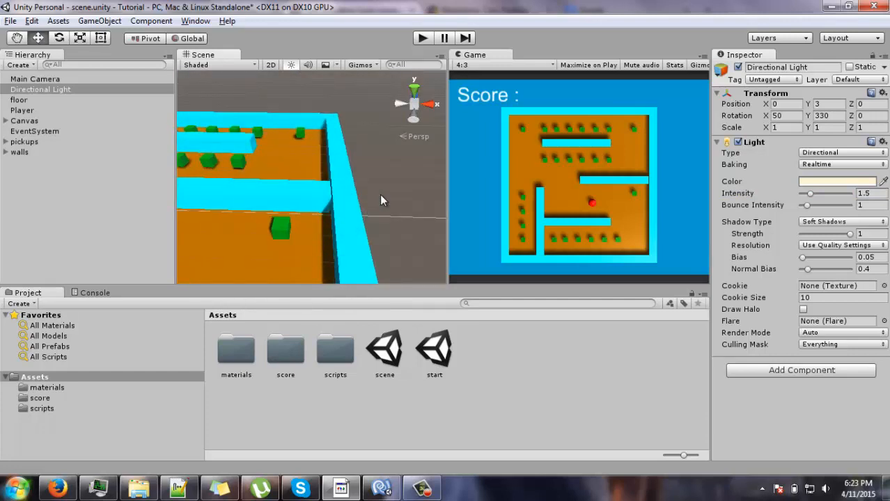
pyautogui.keyDown('alt'); pyautogui.moveTo(379, 194); pyautogui.dragTo(354, 191); pyautogui.keyUp('alt')
pyautogui.moveTo(297, 229)
pyautogui.mouseDown(button='middle')
pyautogui.moveTo(241, 281)
pyautogui.moveTo(284, 216)
pyautogui.moveTo(298, 242)
pyautogui.mouseUp(button='middle')
pyautogui.click(288, 168)
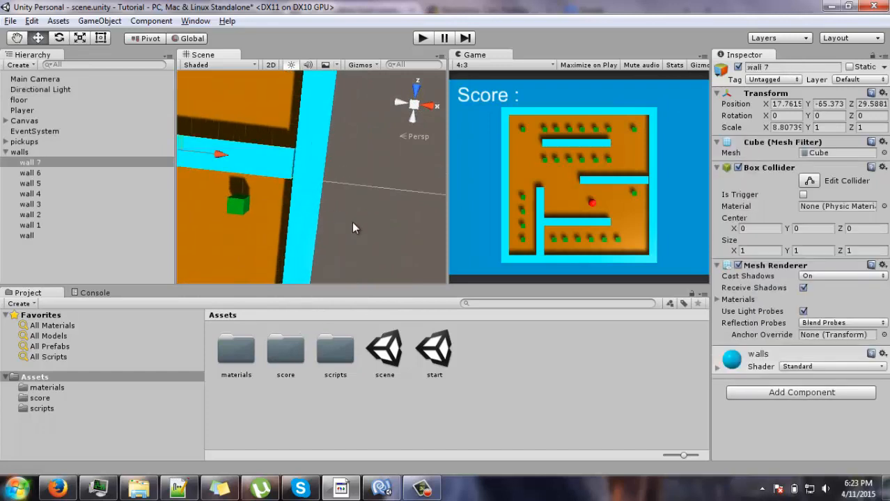
pyautogui.moveTo(347, 226); pyautogui.dragTo(388, 241, button='middle')
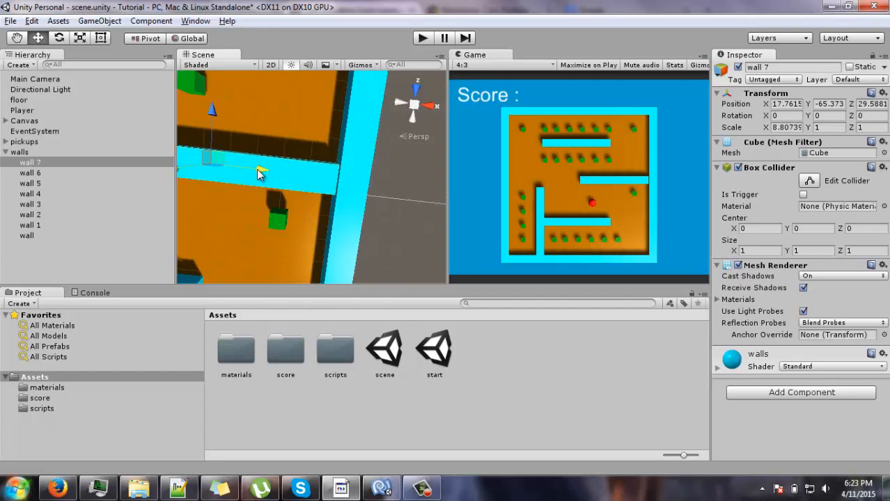
pyautogui.moveTo(257, 174); pyautogui.dragTo(260, 174)
pyautogui.scroll(-5, 266, 143)
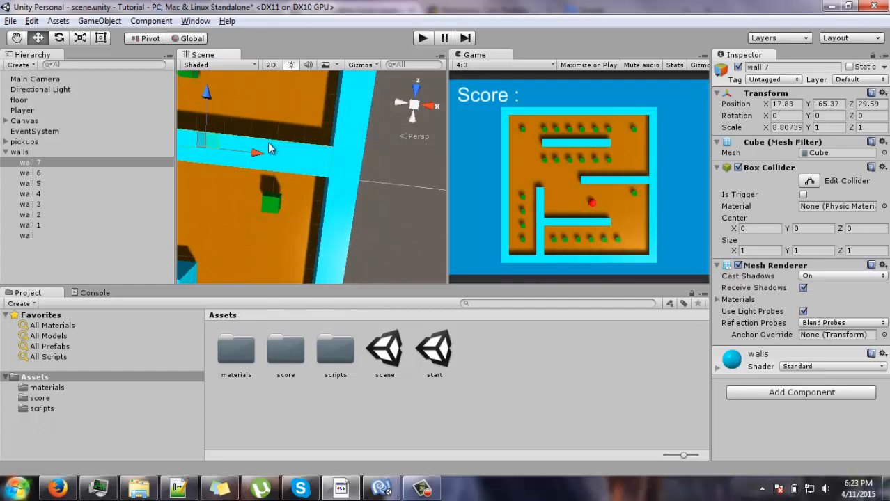
pyautogui.scroll(-5, 261, 147)
# Step: Collapse the walls group in the hierarchy and clear the object selection
pyautogui.keyDown('alt'); pyautogui.moveTo(261, 147); pyautogui.dragTo(402, 212); pyautogui.keyUp('alt')
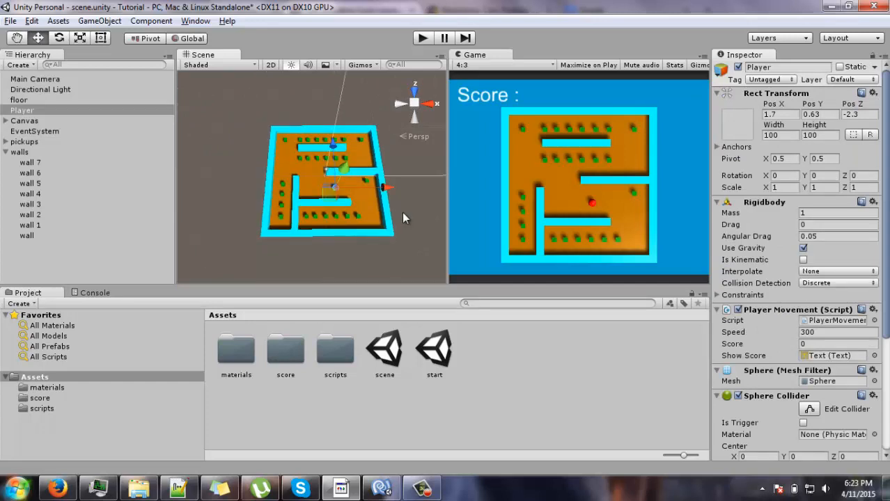
pyautogui.keyDown('alt'); pyautogui.moveTo(364, 261); pyautogui.dragTo(348, 204); pyautogui.keyUp('alt')
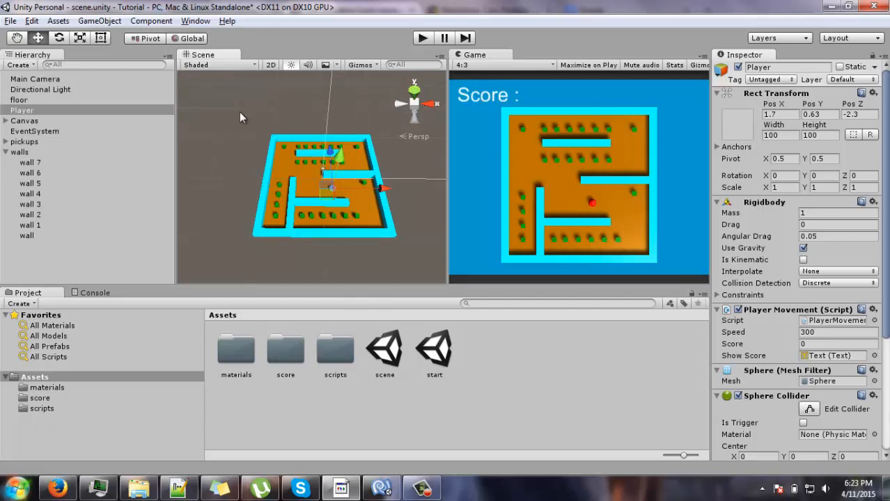
pyautogui.click(6, 151)
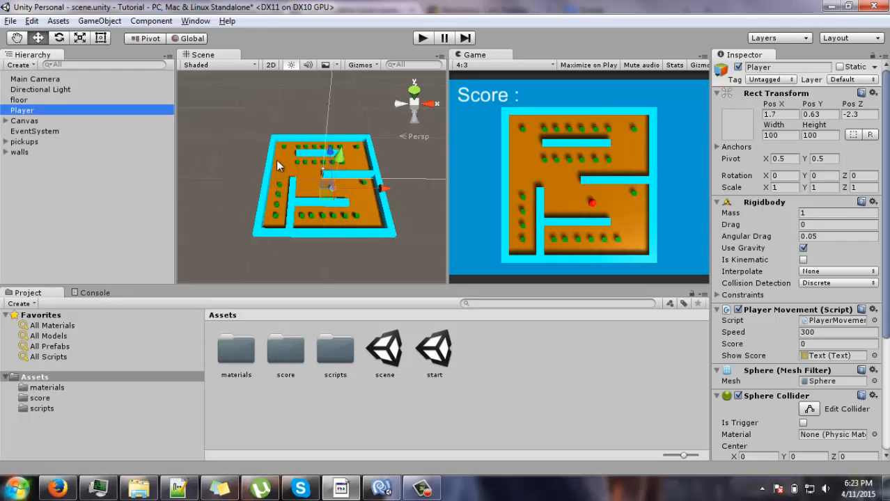
pyautogui.click(327, 250)
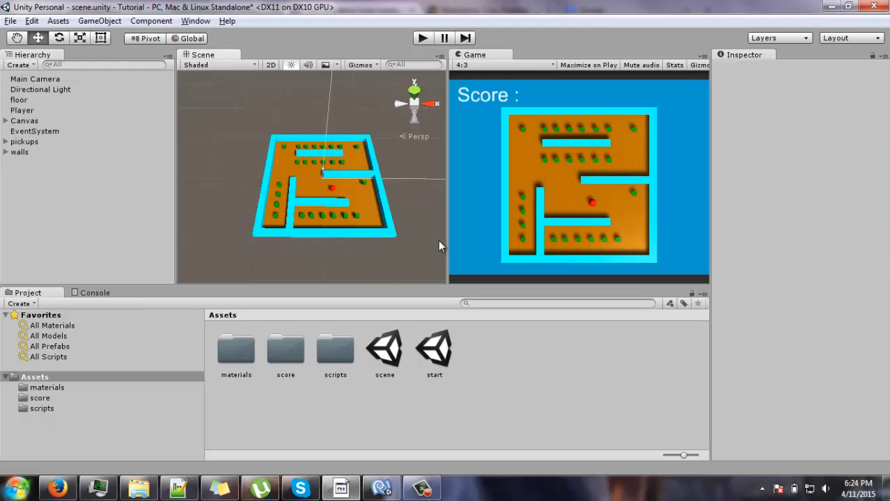
# Step: Switch to MonoDevelop and show the PlayerMovement.cs script
pyautogui.click(381, 488)
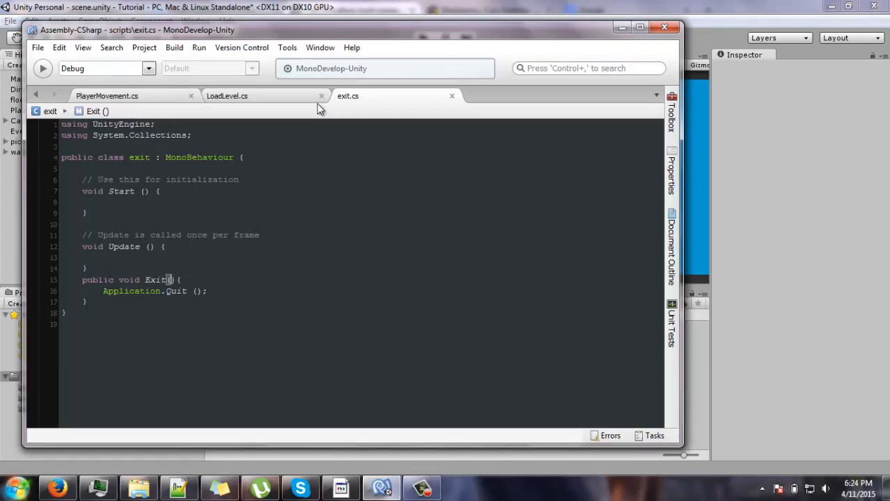
pyautogui.click(360, 9)
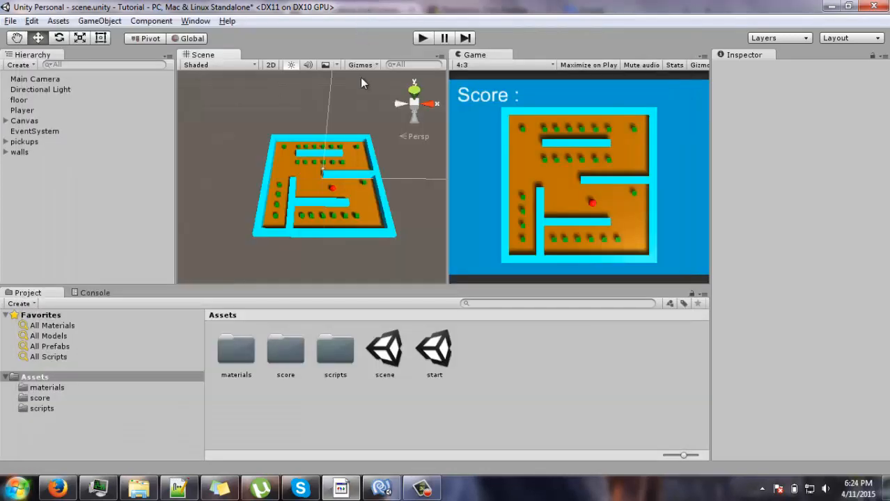
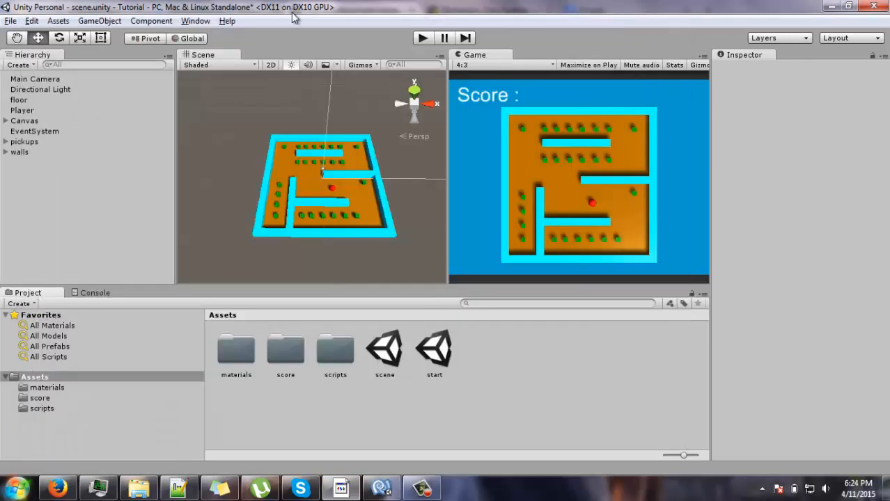
pyautogui.click(381, 489)
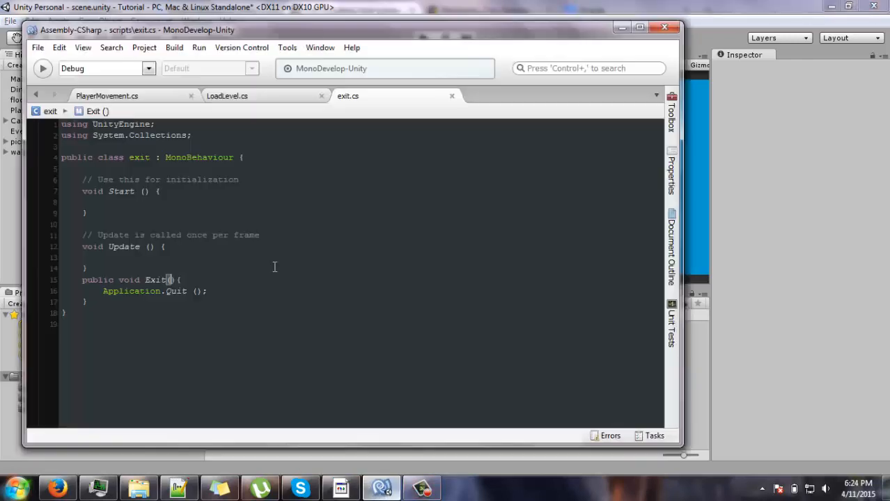
pyautogui.click(145, 94)
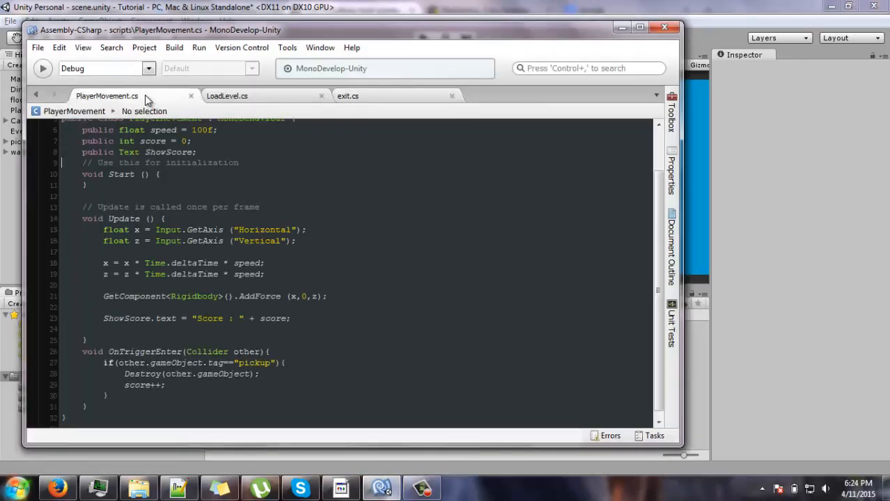
# Step: Add an empty if statement with parentheses and braces below the ShowScore.text line in the Update method
pyautogui.click(244, 386)
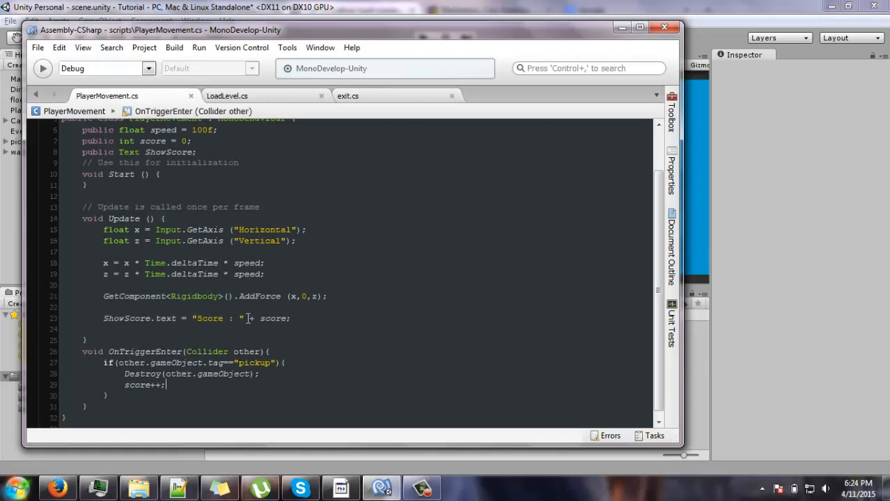
pyautogui.scroll(2, 172, 200)
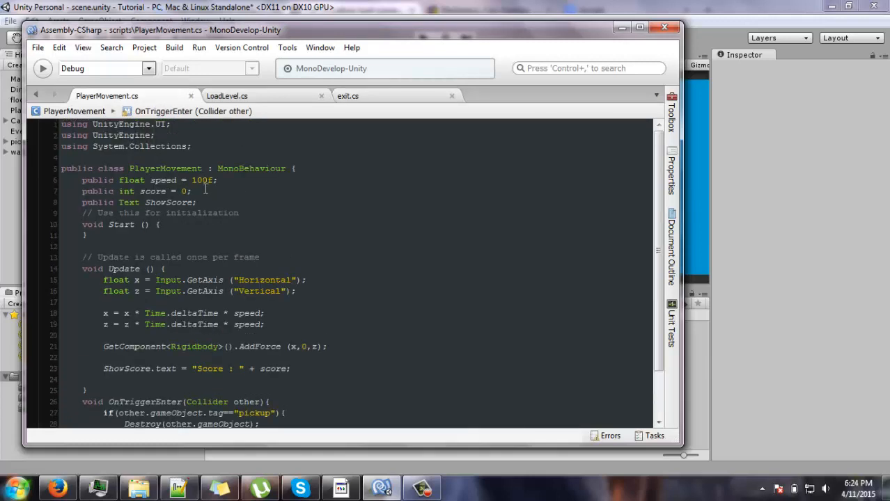
pyautogui.scroll(-2, 206, 189)
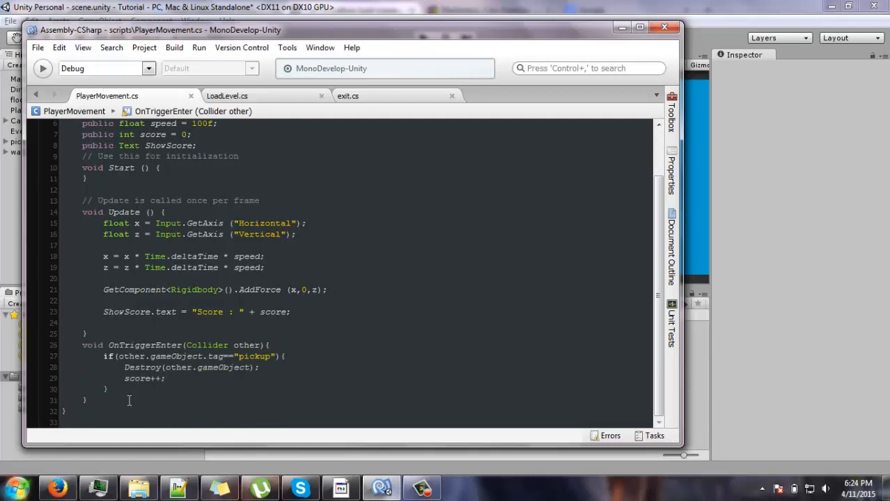
pyautogui.click(315, 313)
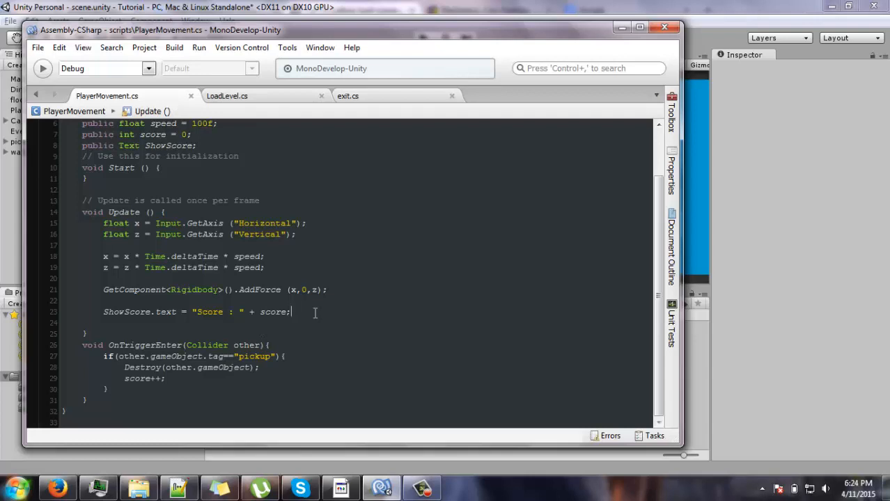
pyautogui.press('Return')
pyautogui.press('Return')
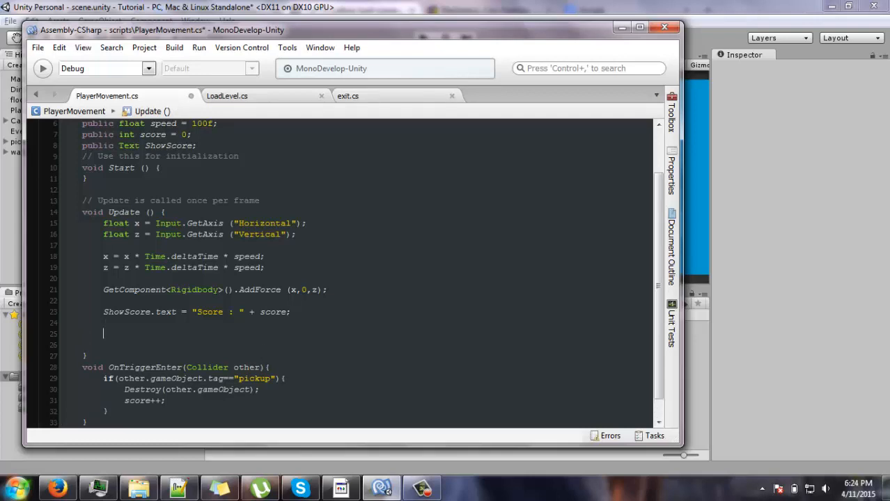
pyautogui.write('if()')
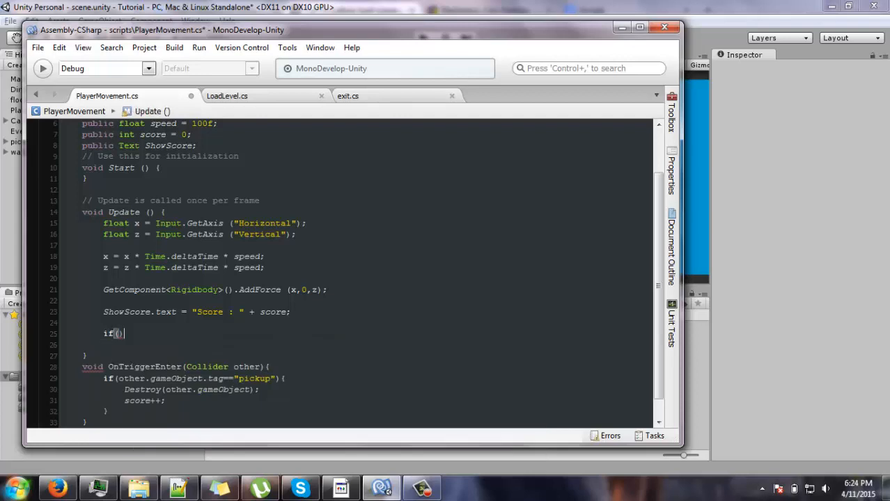
pyautogui.write('{}')
# Step: Fill the new if statement's condition with score==25 and open its body on a new line
pyautogui.press('Left')
pyautogui.press('Left')
pyautogui.press('Left')
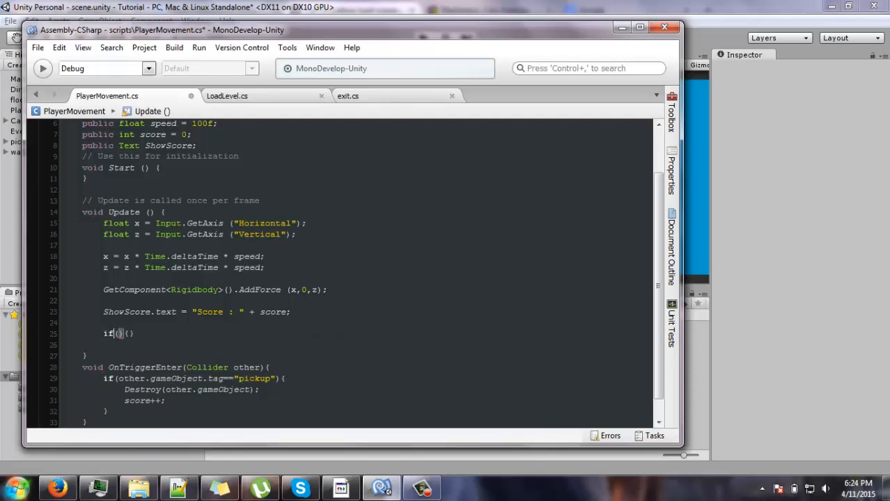
pyautogui.write('score==25')
pyautogui.press('Right')
pyautogui.press('Right')
pyautogui.press('Return')
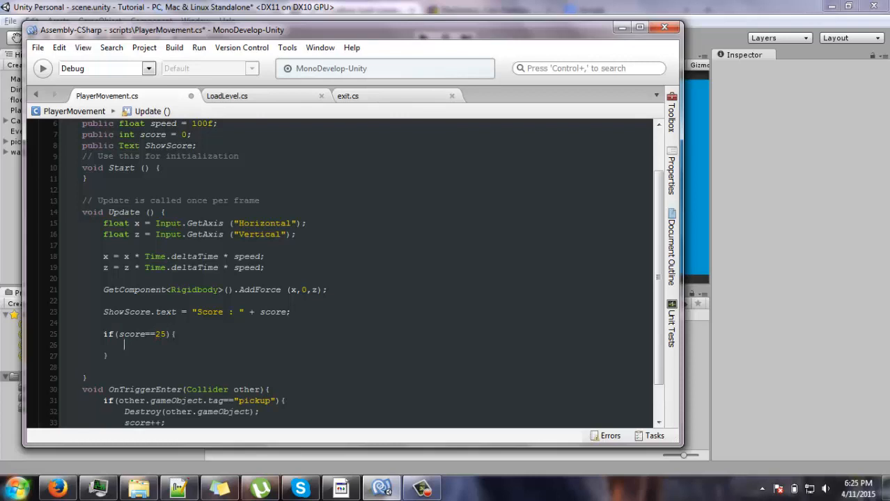
# Step: Write Application.LoadLevel(); inside the if (score==25) block and save the script
pyautogui.write('Application')
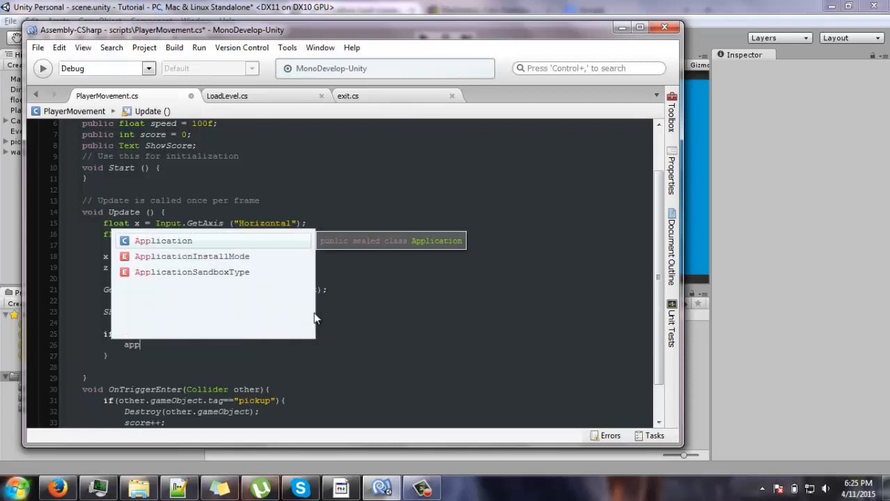
pyautogui.write('.loadedLevel')
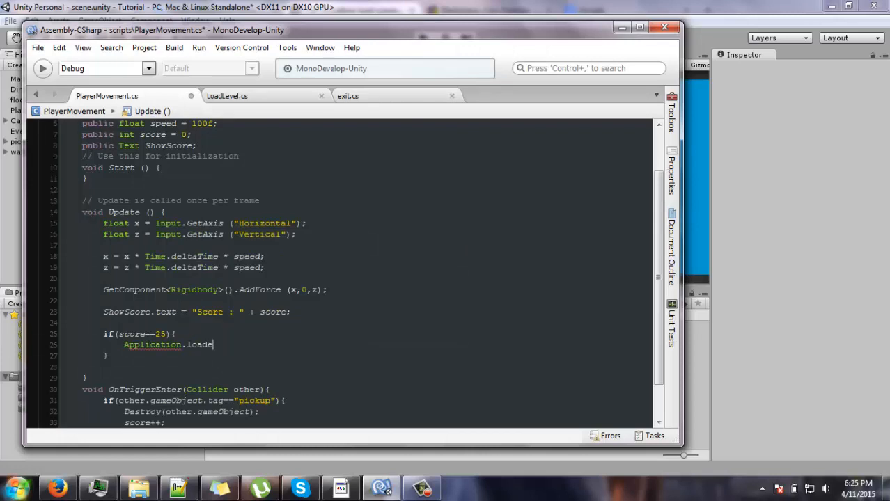
pyautogui.press('BackSpace')
pyautogui.write('.load')
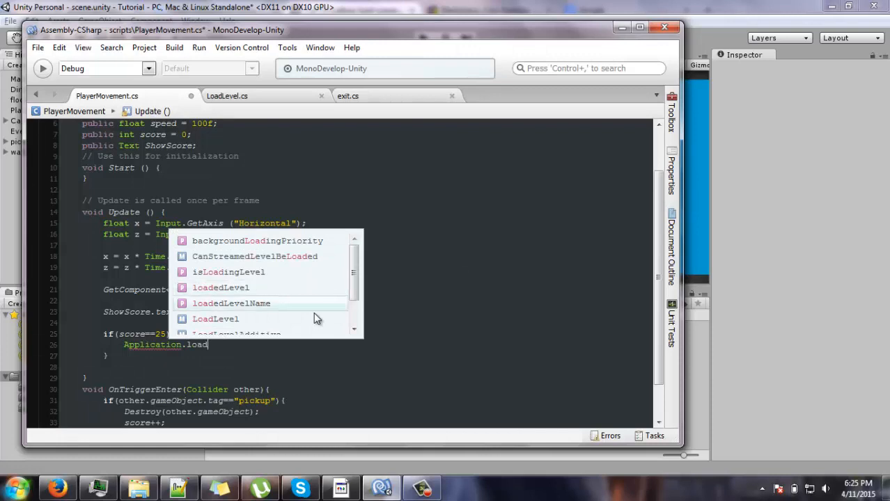
pyautogui.press('Return')
pyautogui.write('()')
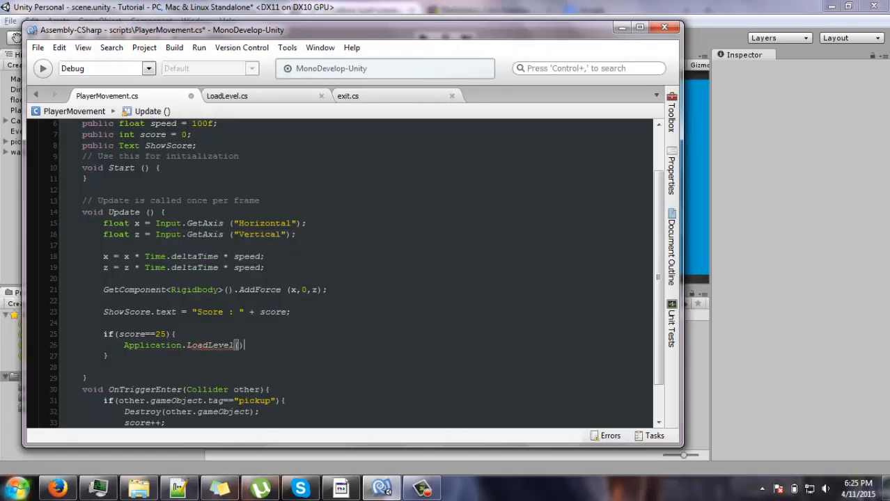
pyautogui.write(';')
pyautogui.hotkey('ctrl', 's')
# Step: Switch back to Unity, dismiss the Windows color scheme dialog and create a new scene
pyautogui.hotkey('alt', 'Tab')
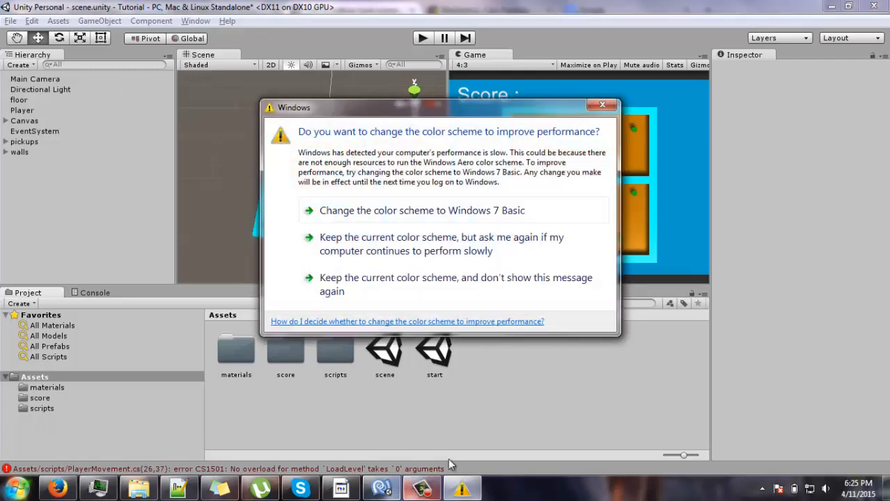
pyautogui.click(602, 105)
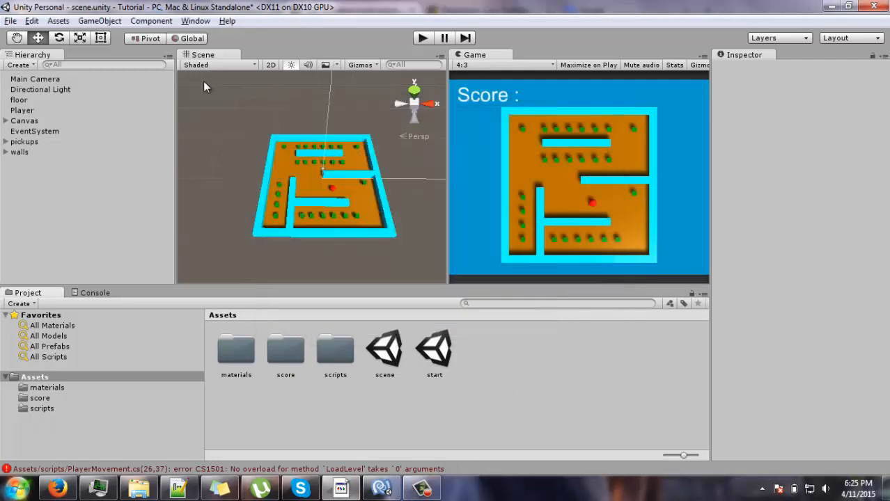
pyautogui.click(10, 21)
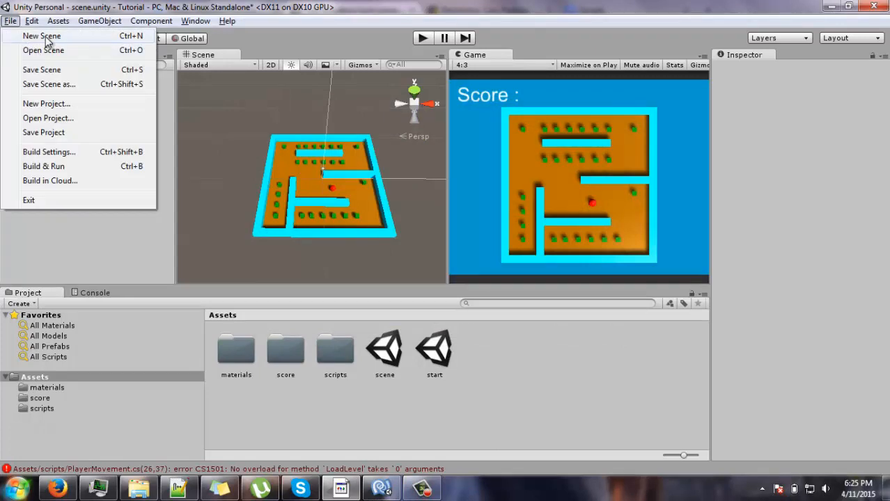
pyautogui.click(42, 50)
pyautogui.click(432, 269)
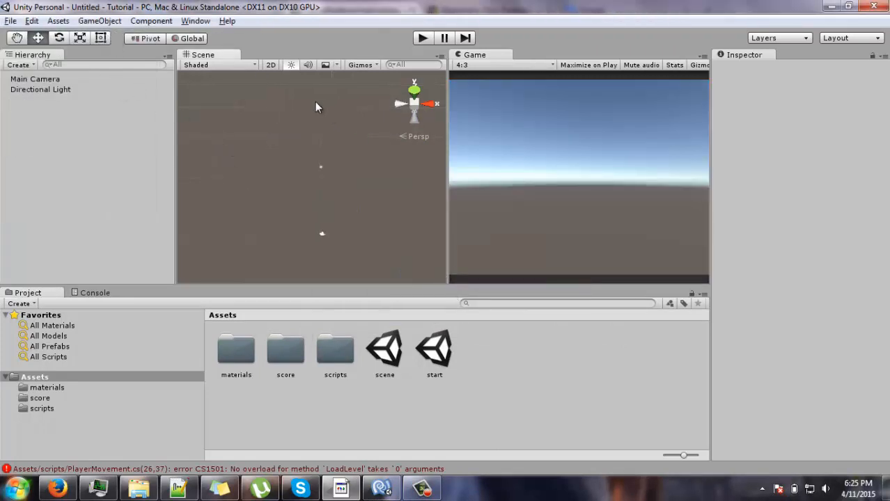
# Step: Add a UI Text object to the new scene and set its text to "Congo!! You have Won the Game!!"
pyautogui.click(99, 21)
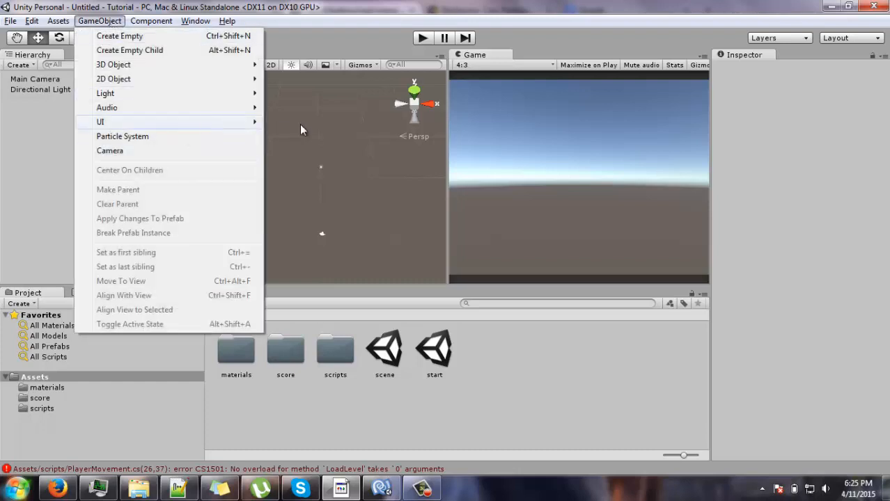
pyautogui.moveTo(236, 122)
pyautogui.click(326, 149)
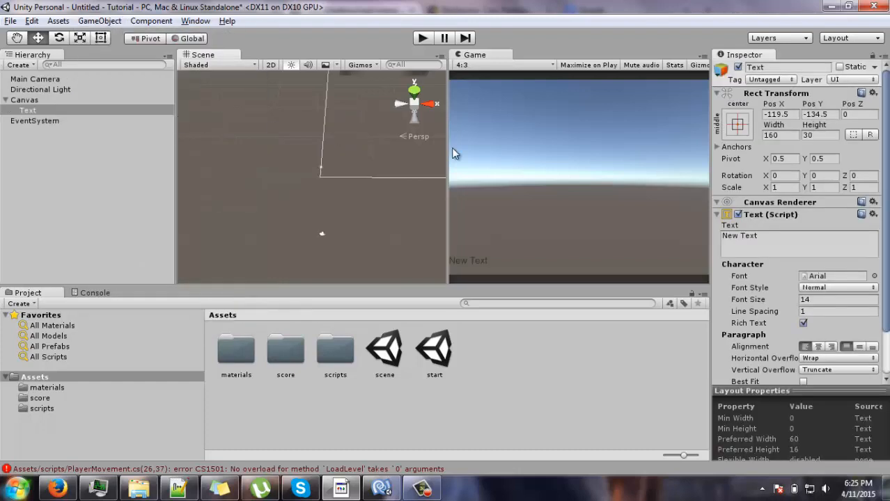
pyautogui.click(780, 236)
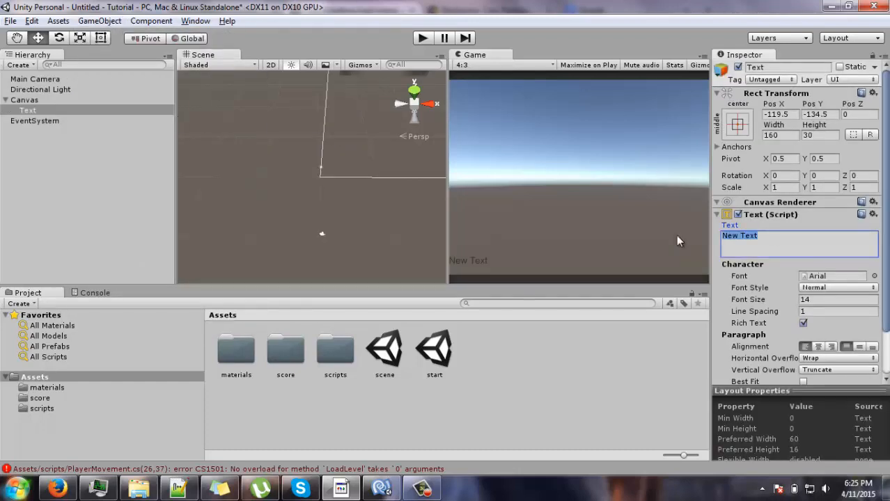
pyautogui.write('Congo')
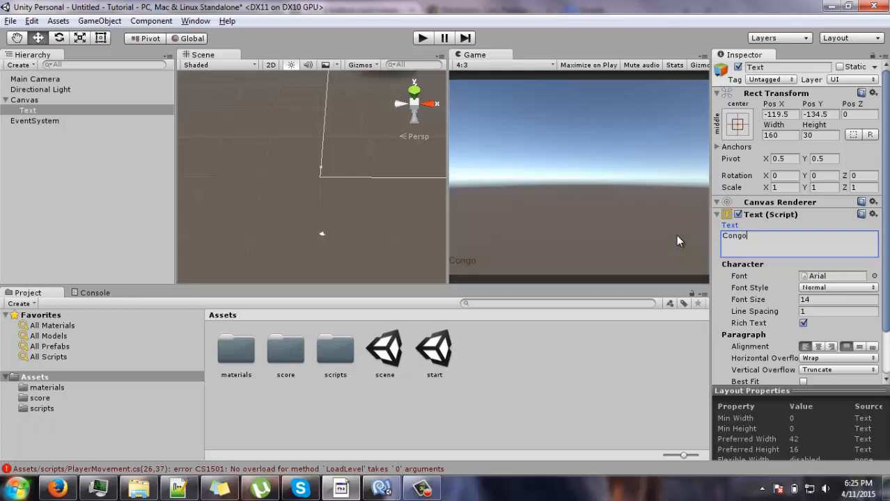
pyautogui.write('!! You have Won the ')
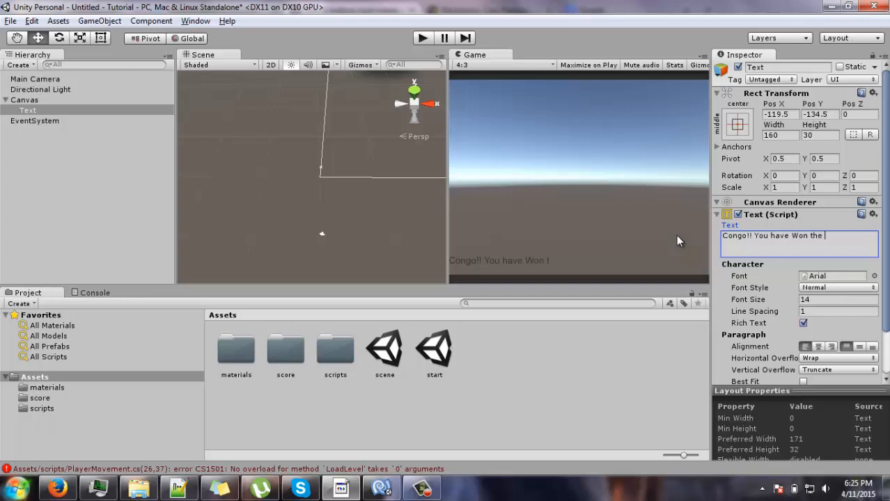
pyautogui.write('Game!!')
# Step: Switch the scene view to 2D and move the text near the canvas centre, to about X -6, Y 0
pyautogui.moveTo(312, 161); pyautogui.dragTo(268, 165, button='middle')
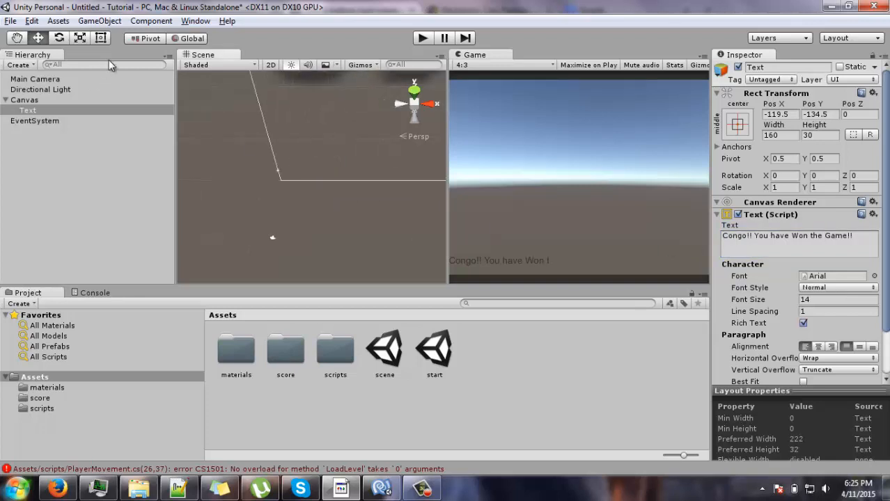
pyautogui.click(276, 65)
pyautogui.moveTo(304, 104); pyautogui.dragTo(225, 190, button='middle')
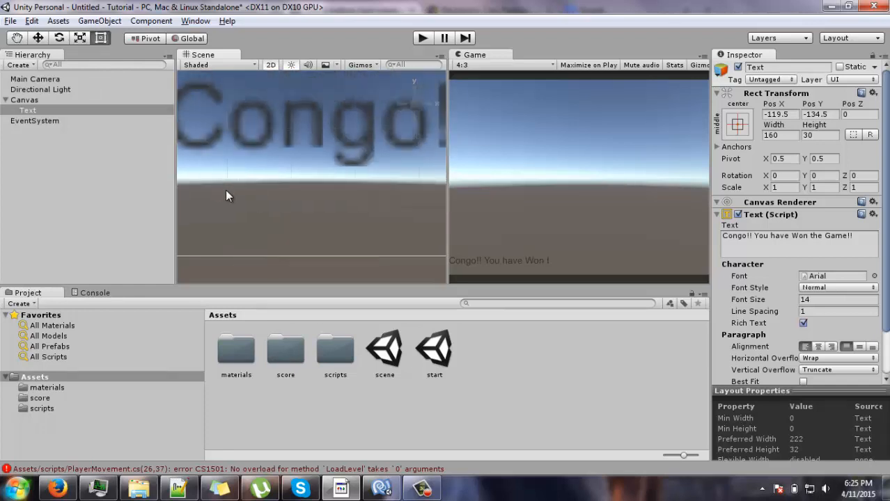
pyautogui.scroll(-6, 226, 192)
pyautogui.scroll(-6, 225, 191)
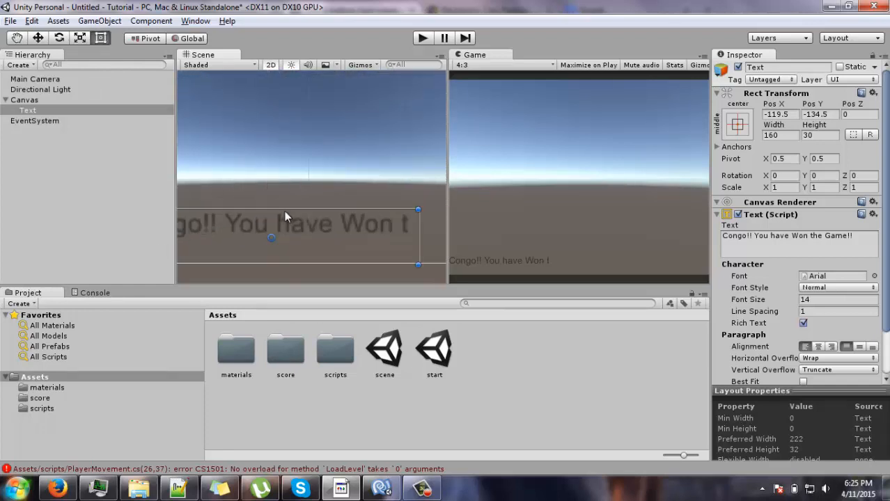
pyautogui.scroll(-3, 284, 215)
pyautogui.moveTo(288, 212); pyautogui.dragTo(264, 238, button='middle')
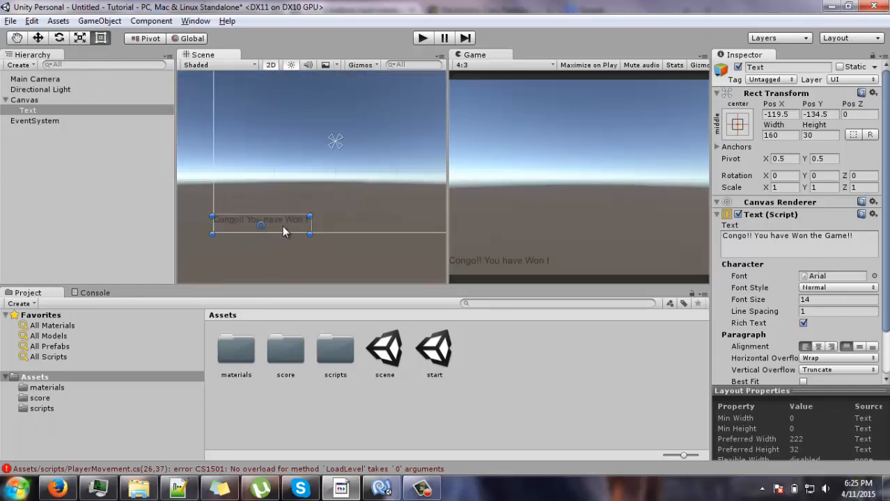
pyautogui.moveTo(282, 225); pyautogui.dragTo(354, 139)
pyautogui.moveTo(292, 171); pyautogui.dragTo(241, 176, button='middle')
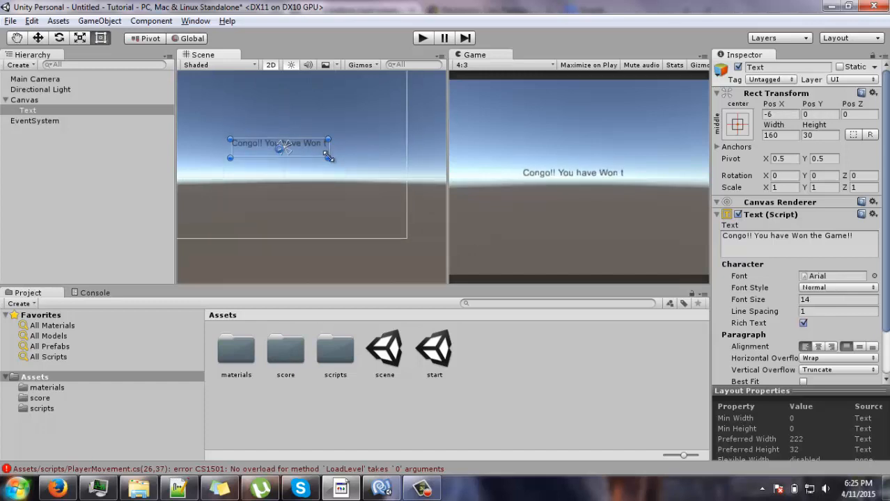
# Step: Enlarge the text box to about 240 by 65 and set its font size to 38
pyautogui.moveTo(328, 157); pyautogui.dragTo(376, 179)
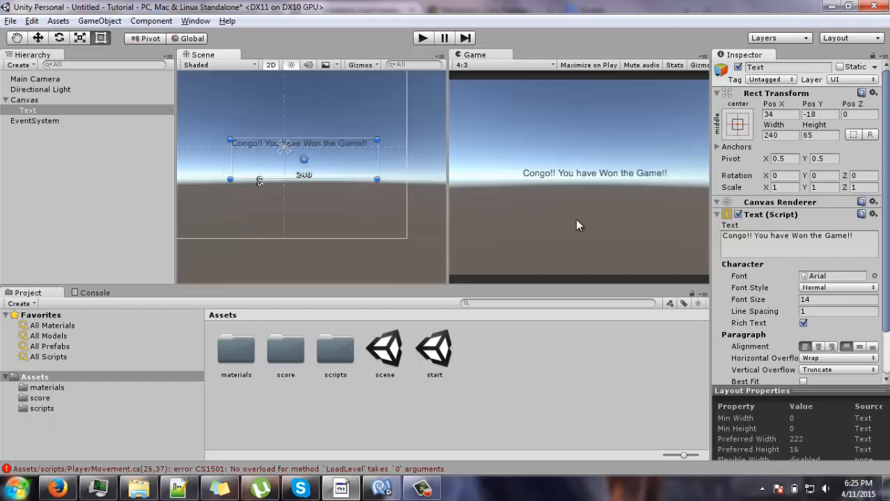
pyautogui.click(814, 299)
pyautogui.write('38')
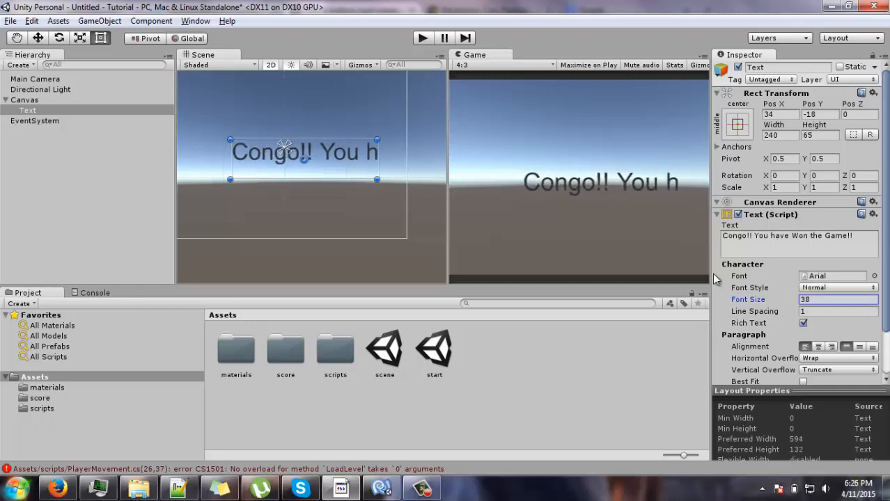
# Step: Widen the text box to about 389, reduce its font size to 24 and place it at about X 13, Y 0
pyautogui.moveTo(304, 188); pyautogui.dragTo(332, 215, button='middle')
pyautogui.moveTo(339, 192); pyautogui.dragTo(442, 179)
pyautogui.moveTo(794, 298); pyautogui.dragTo(779, 303)
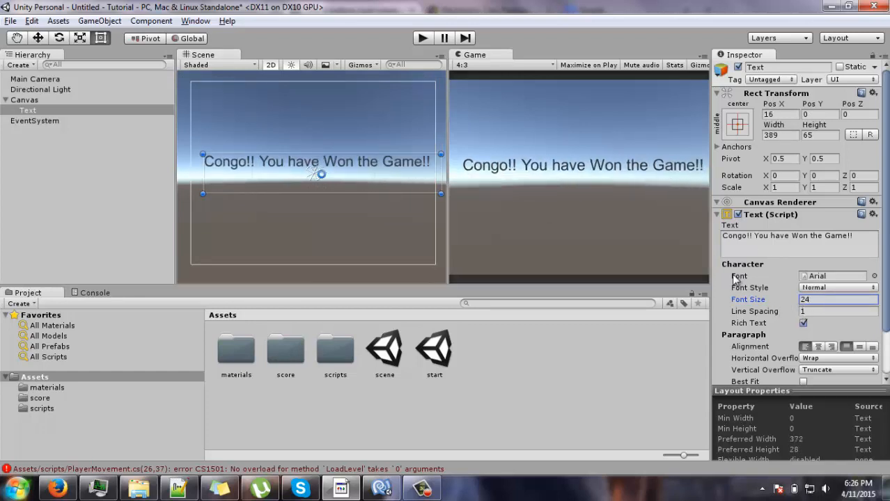
pyautogui.moveTo(339, 180); pyautogui.dragTo(304, 164)
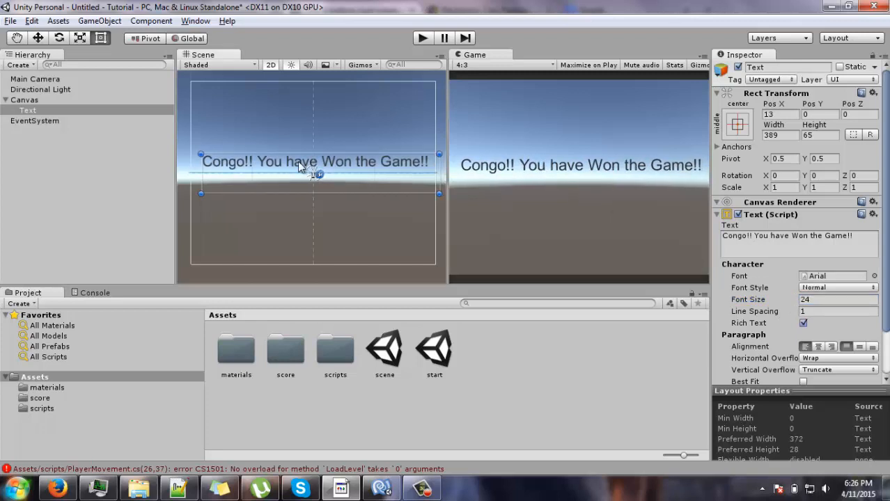
# Step: Set the Main Camera's clear flags to Solid Color with a light blue background of about RGB 120, 172, 255, and clear the selection
pyautogui.click(39, 79)
pyautogui.click(841, 152)
pyautogui.click(846, 180)
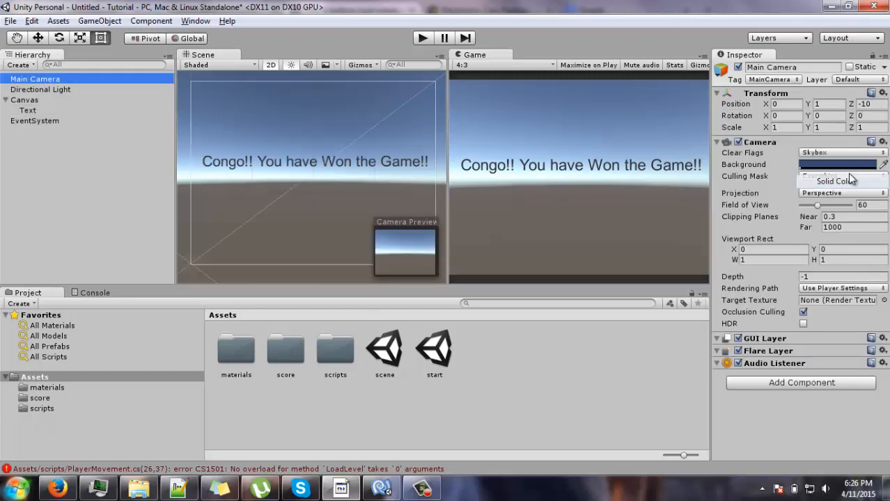
pyautogui.click(839, 164)
pyautogui.moveTo(62, 84); pyautogui.dragTo(63, 46)
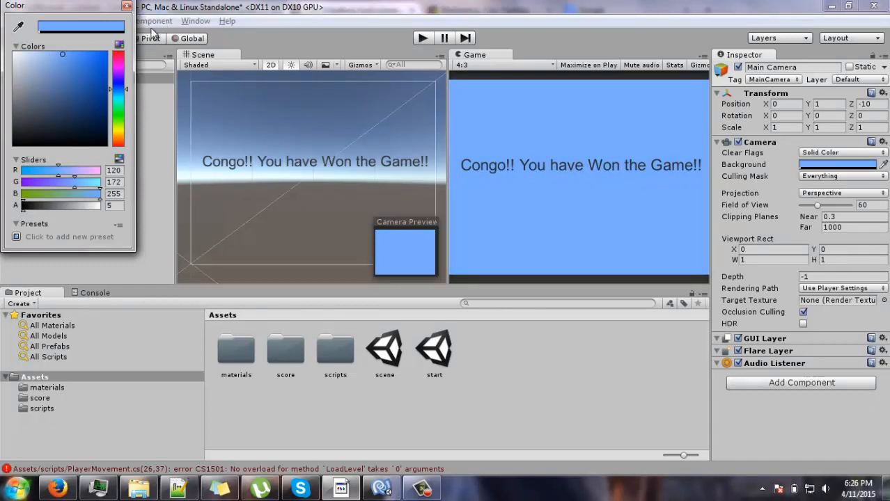
pyautogui.click(127, 6)
pyautogui.click(573, 362)
pyautogui.click(70, 23)
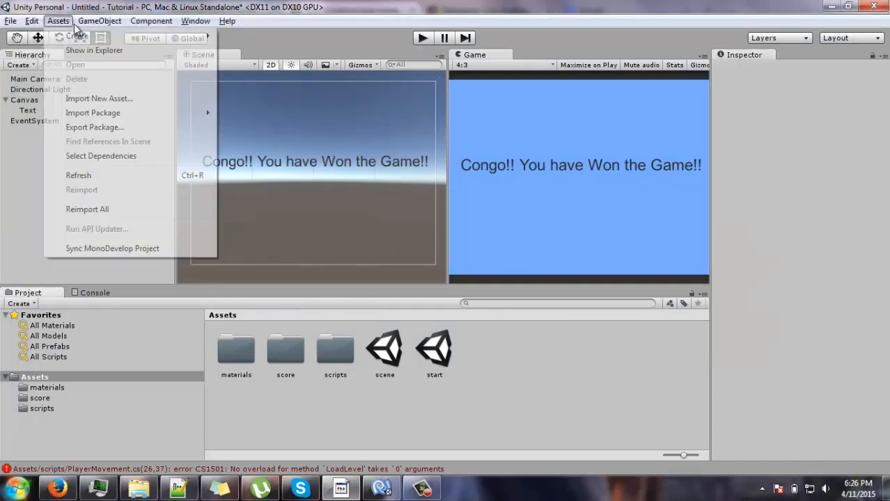
pyautogui.click(66, 3)
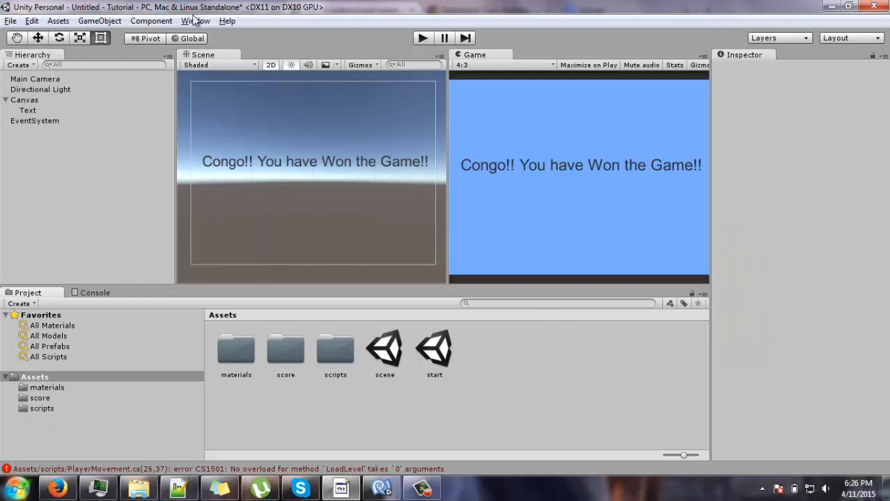
pyautogui.click(65, 20)
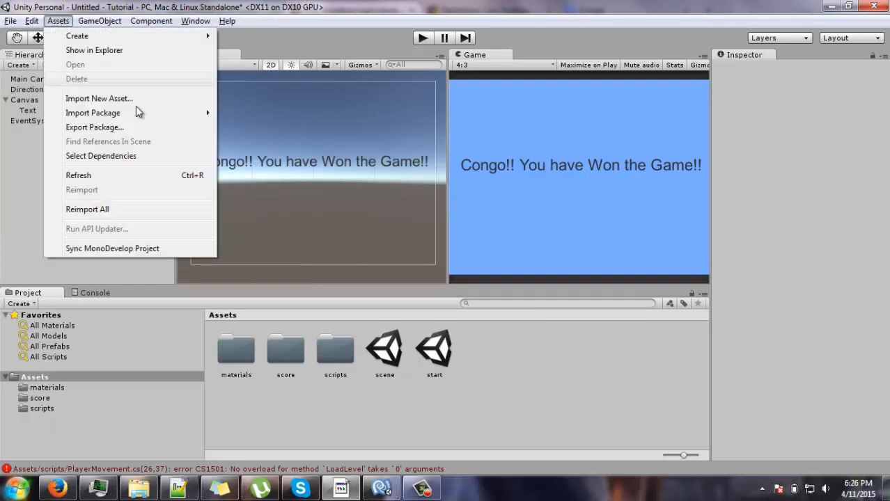
# Step: Review the contents of the ParticleSystems standard package and close it without importing
pyautogui.moveTo(143, 115)
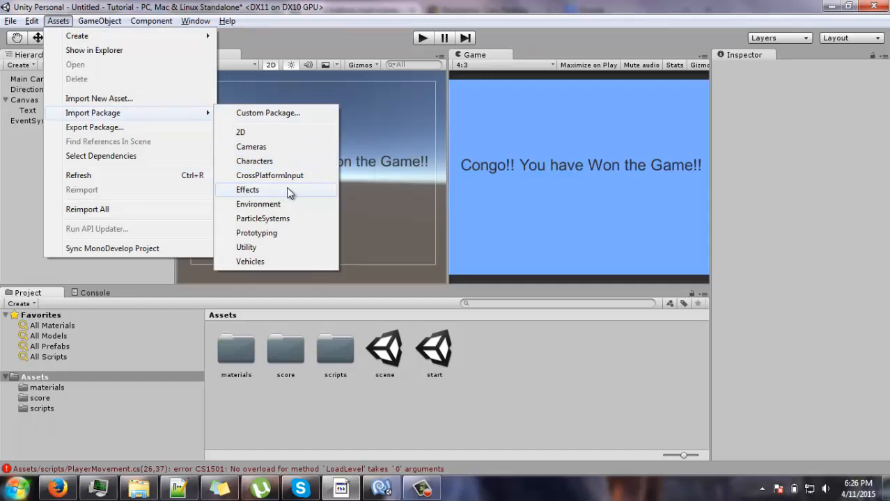
pyautogui.click(291, 221)
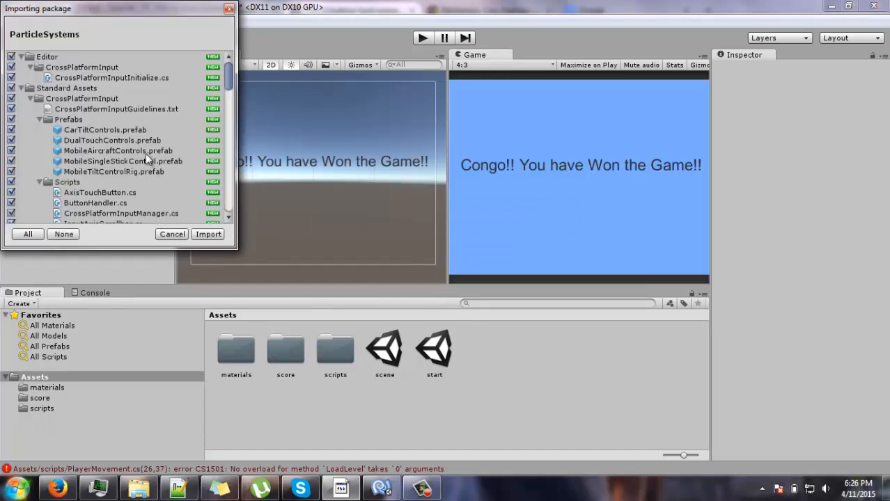
pyautogui.scroll(-15, 156, 115)
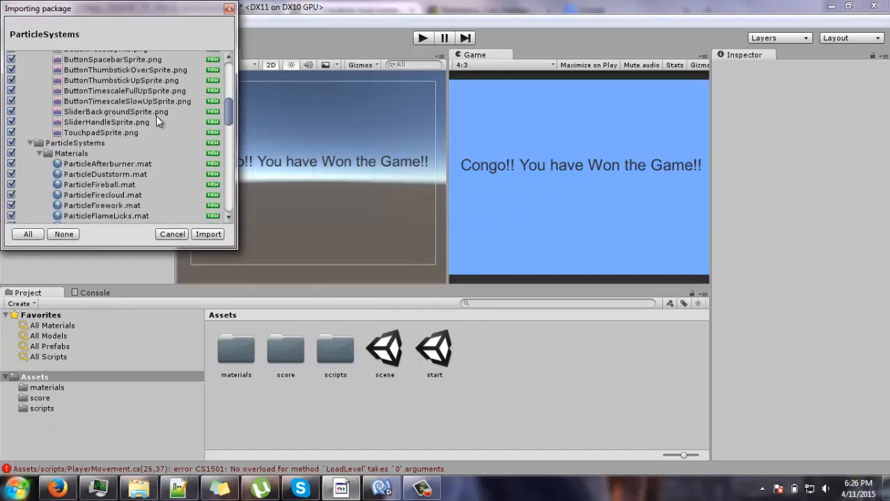
pyautogui.scroll(-2, 173, 105)
pyautogui.scroll(10, 173, 105)
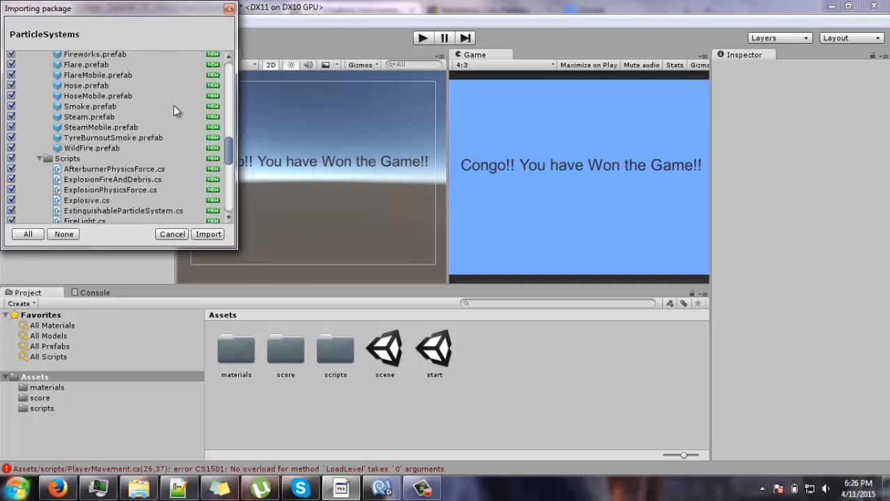
pyautogui.scroll(10, 174, 105)
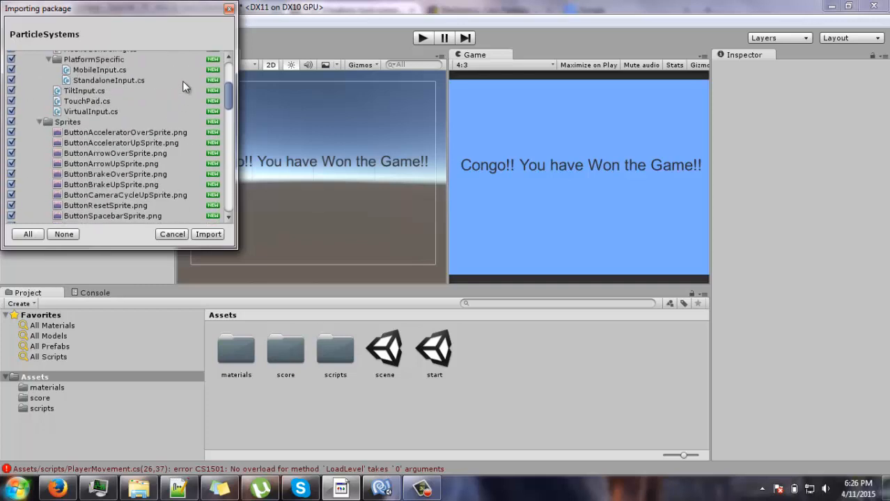
pyautogui.click(229, 8)
# Step: Review the contents of the Effects standard package, close it without importing and dismiss the Windows color scheme prompt
pyautogui.click(58, 21)
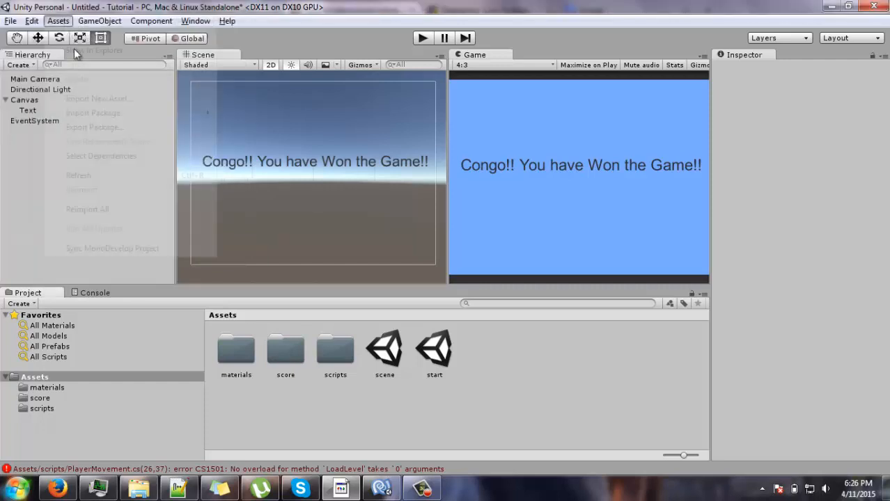
pyautogui.moveTo(100, 113)
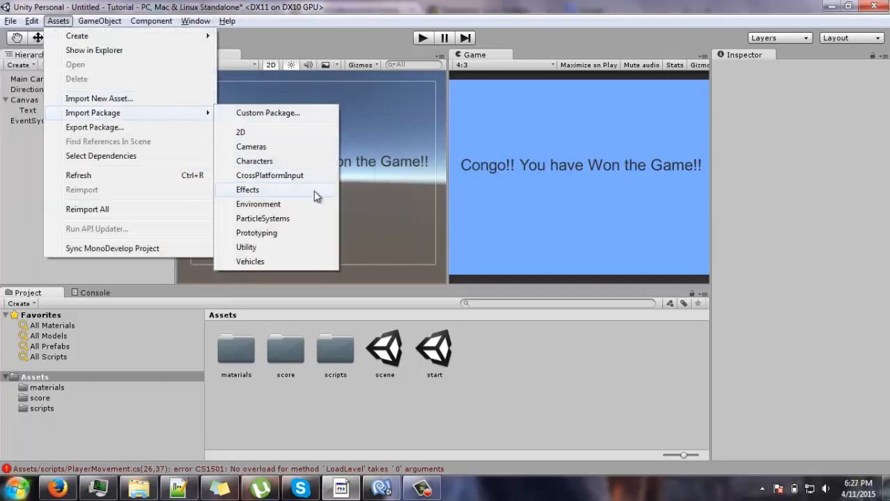
pyautogui.click(267, 191)
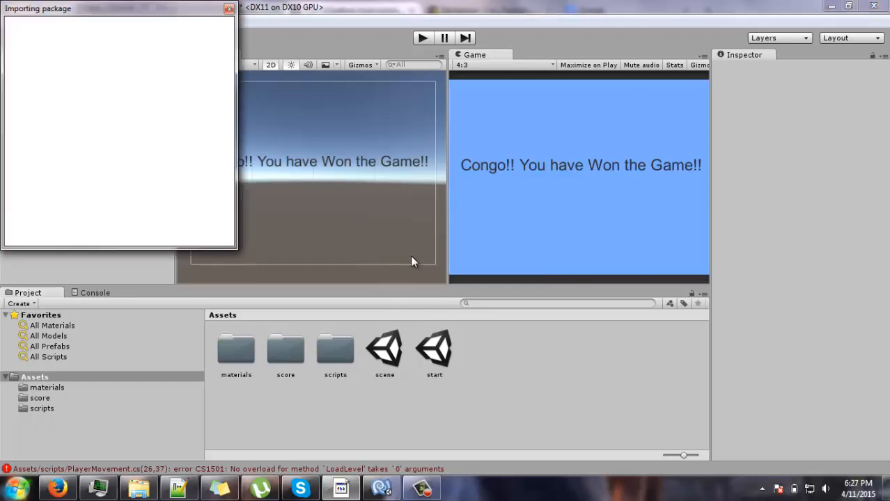
pyautogui.scroll(-5, 121, 154)
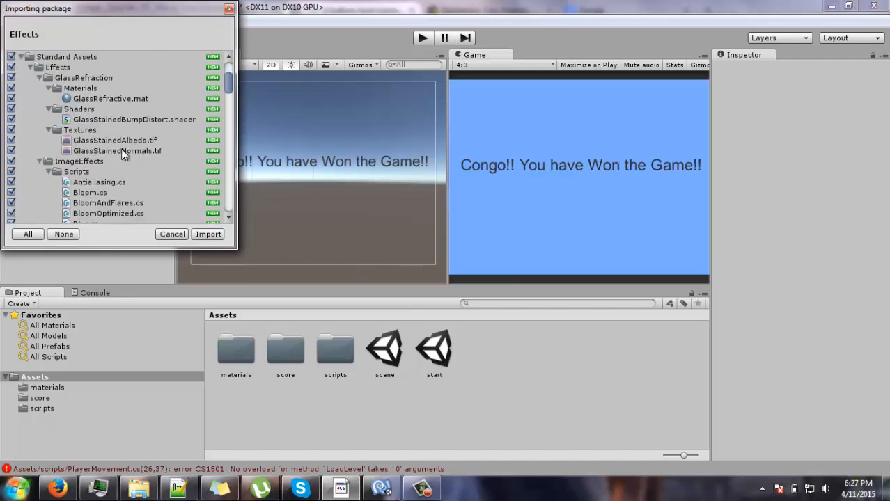
pyautogui.scroll(-20, 149, 162)
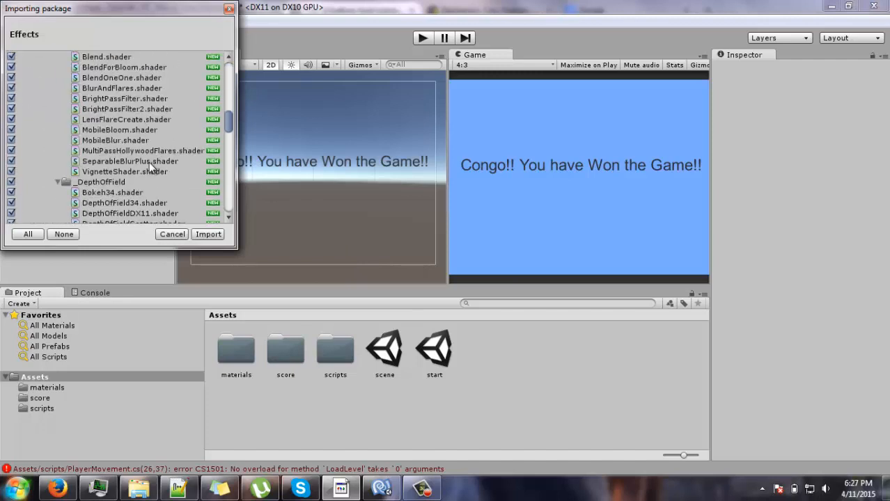
pyautogui.scroll(-20, 149, 162)
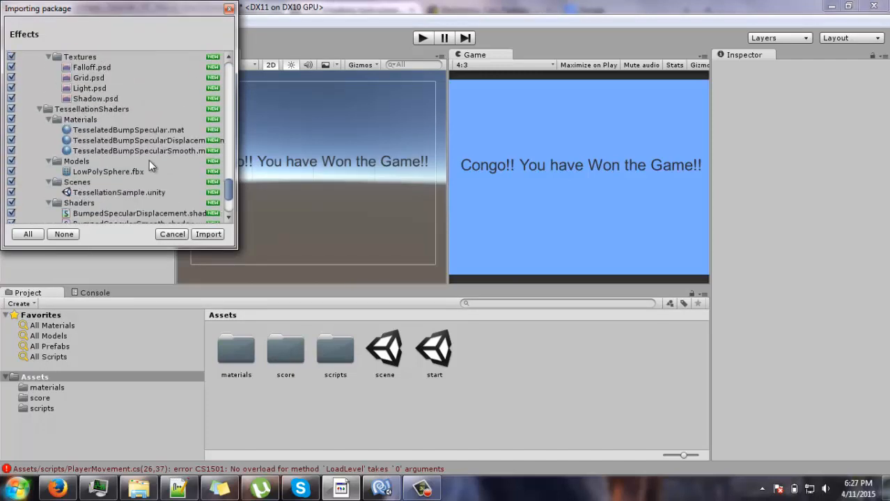
pyautogui.scroll(5, 148, 159)
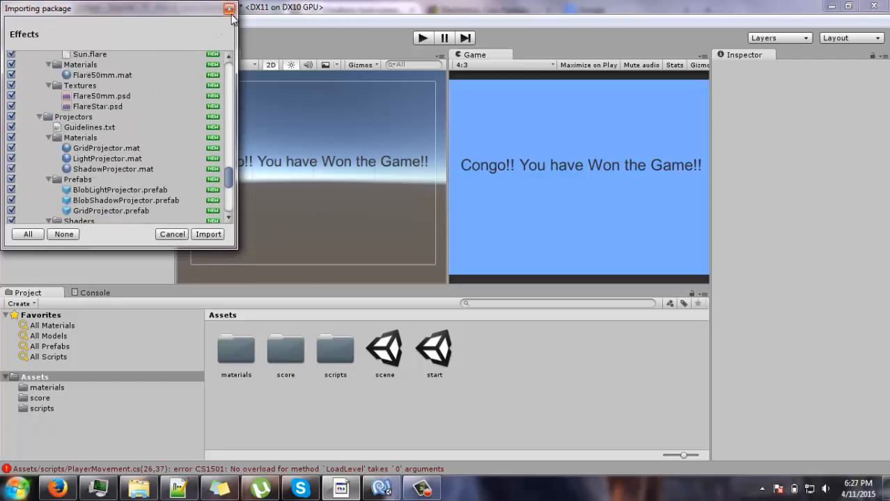
pyautogui.click(229, 8)
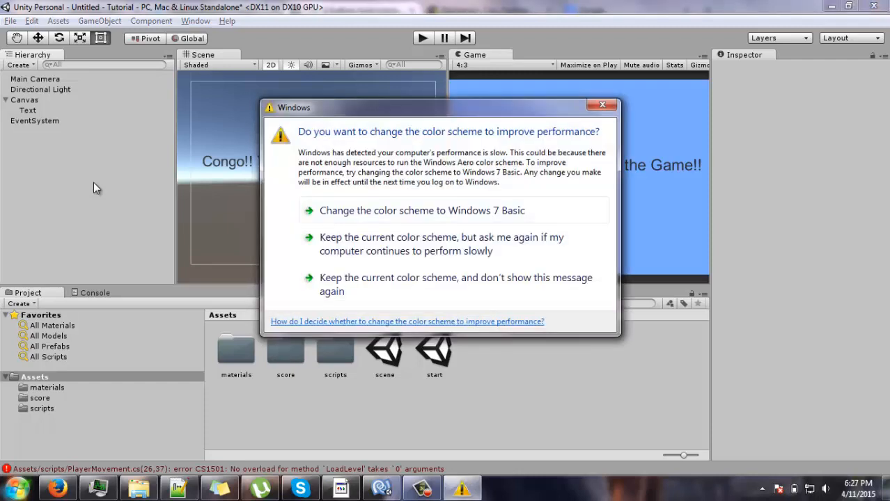
pyautogui.click(602, 105)
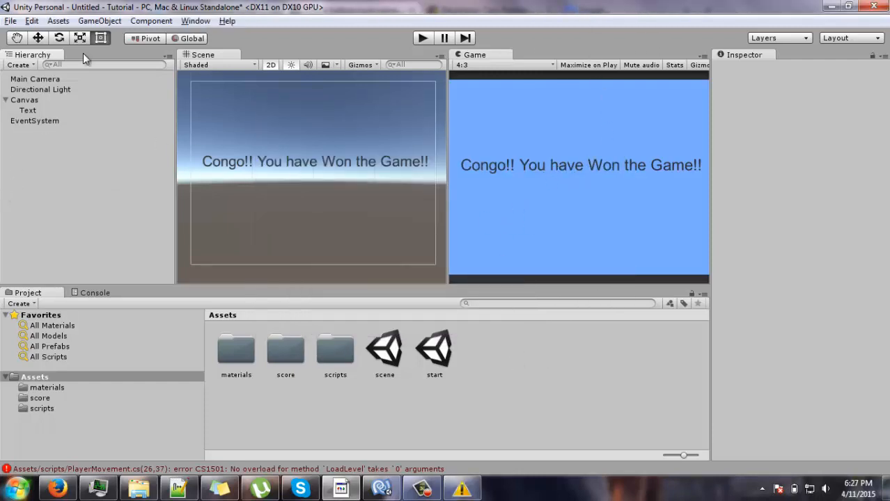
# Step: Add a UI button to the canvas, below the winning message
pyautogui.click(99, 21)
pyautogui.moveTo(135, 78)
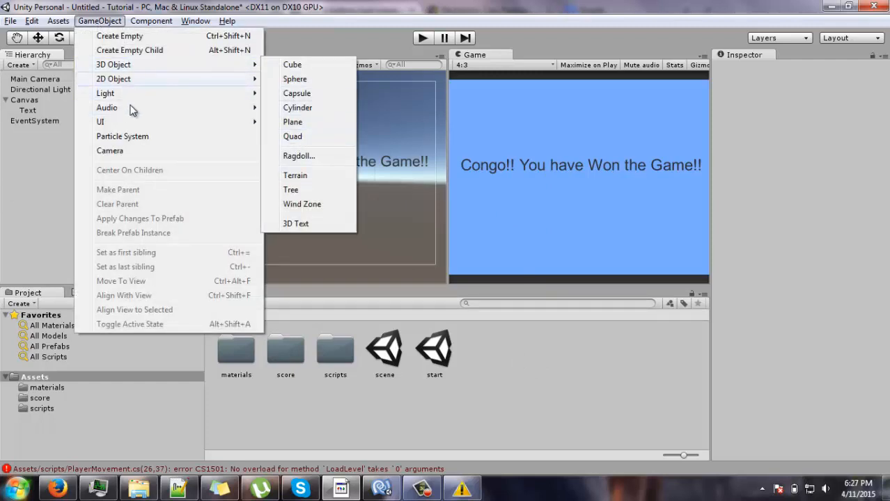
pyautogui.moveTo(167, 122)
pyautogui.click(312, 135)
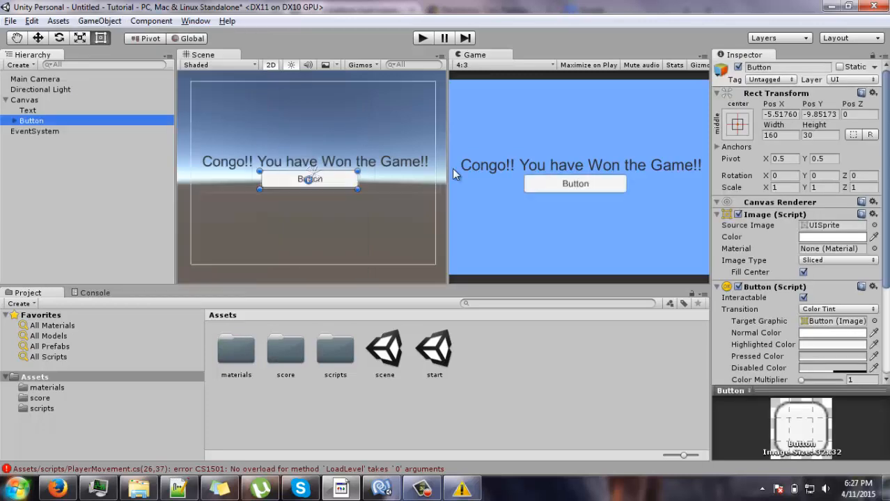
pyautogui.scroll(-5, 853, 224)
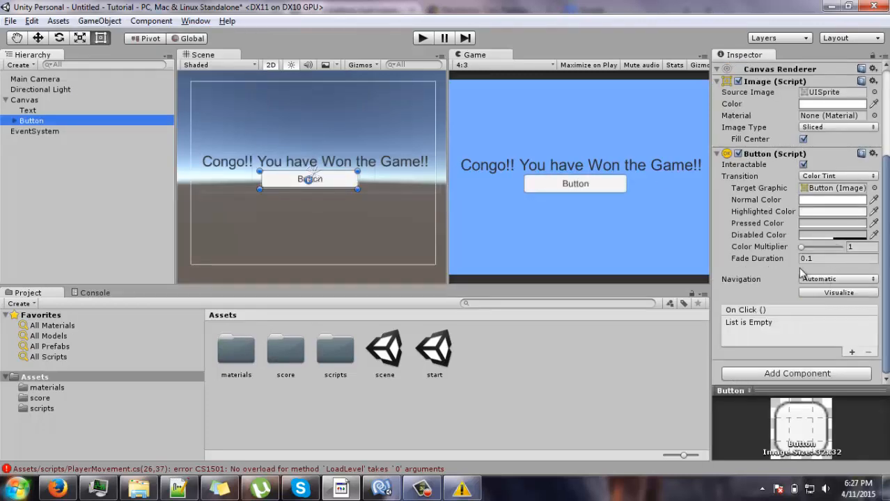
pyautogui.scroll(5, 800, 268)
# Step: Change the new button's label text to "Exit!"
pyautogui.click(14, 122)
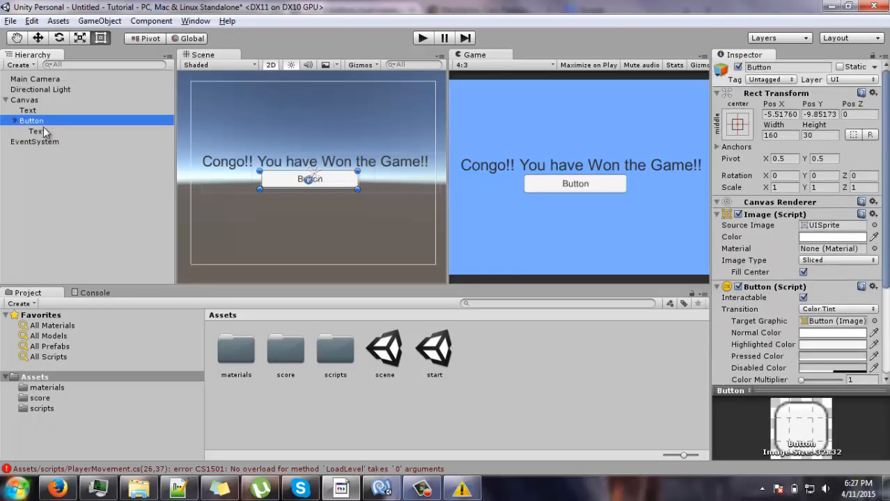
pyautogui.click(43, 130)
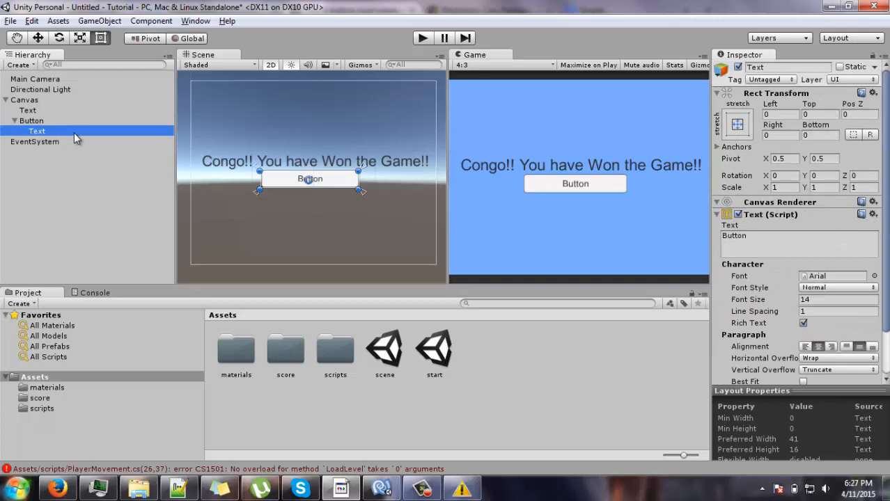
pyautogui.click(749, 238)
pyautogui.write('Exit!')
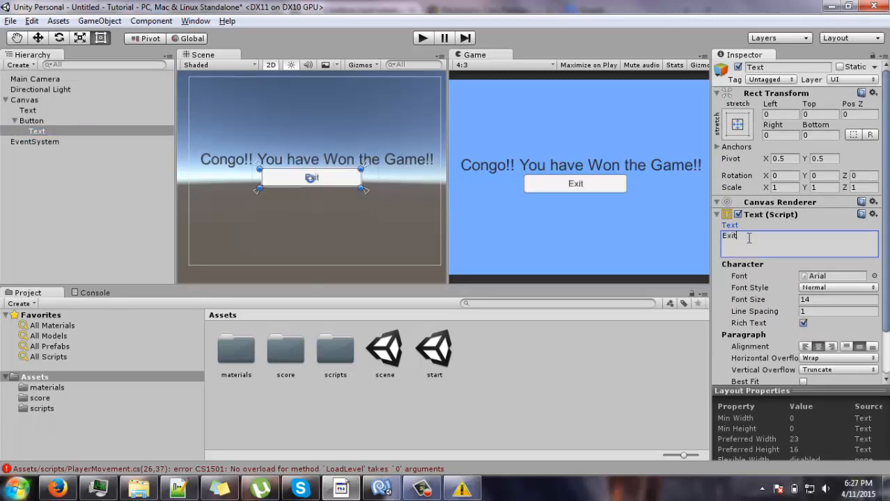
pyautogui.click(330, 189)
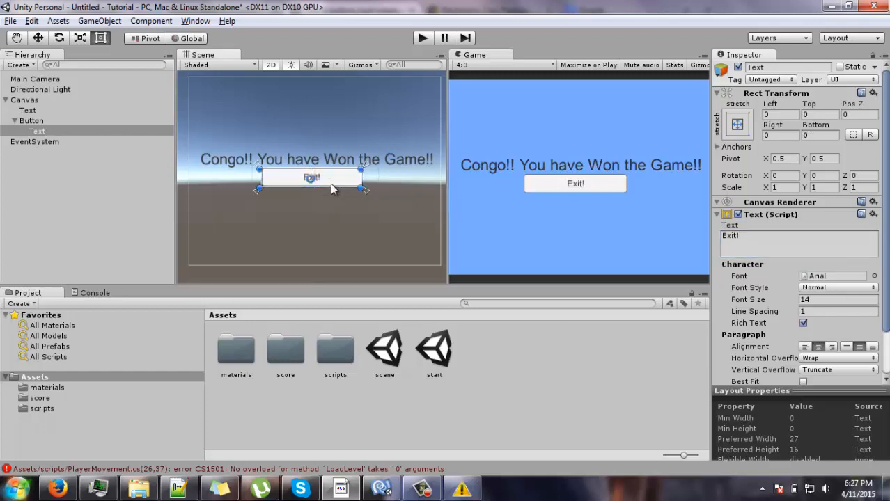
# Step: Increase the Exit! button's height to about 44 at about X -5, Y -22, and set its label's font size to 31
pyautogui.click(41, 120)
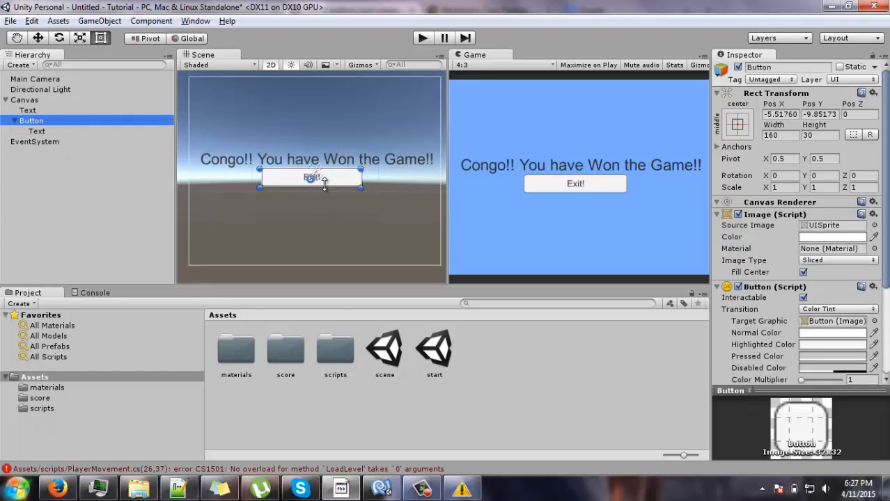
pyautogui.moveTo(330, 189); pyautogui.dragTo(332, 198)
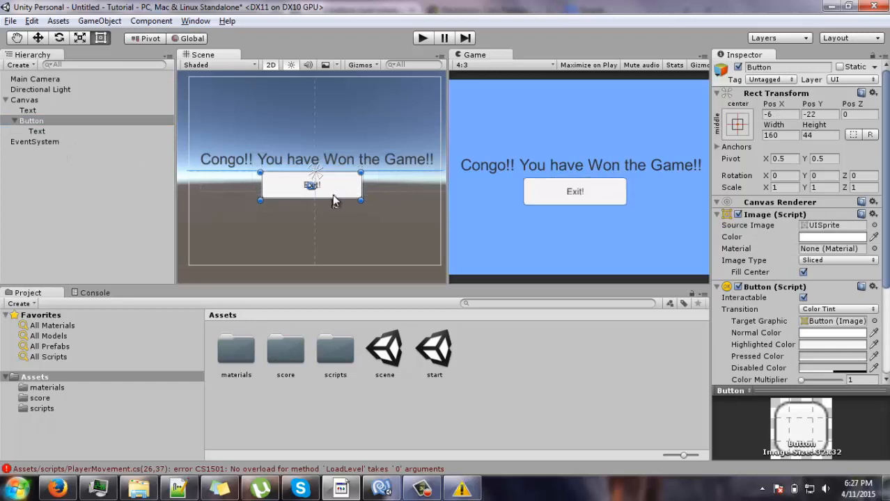
pyautogui.click(36, 131)
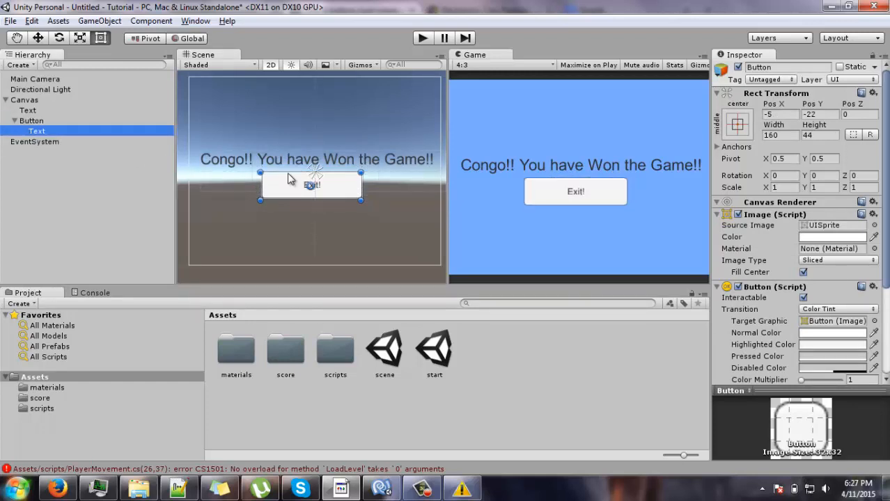
pyautogui.click(805, 299)
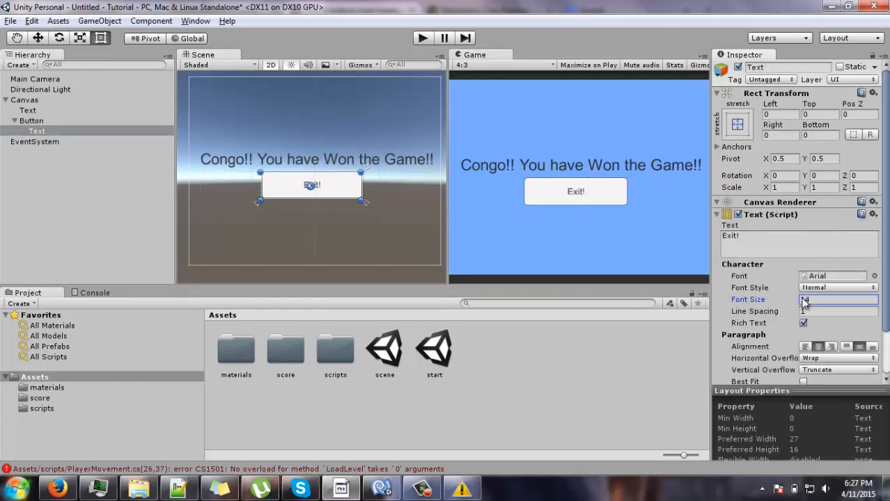
pyautogui.write('26')
pyautogui.moveTo(807, 301); pyautogui.dragTo(809, 300)
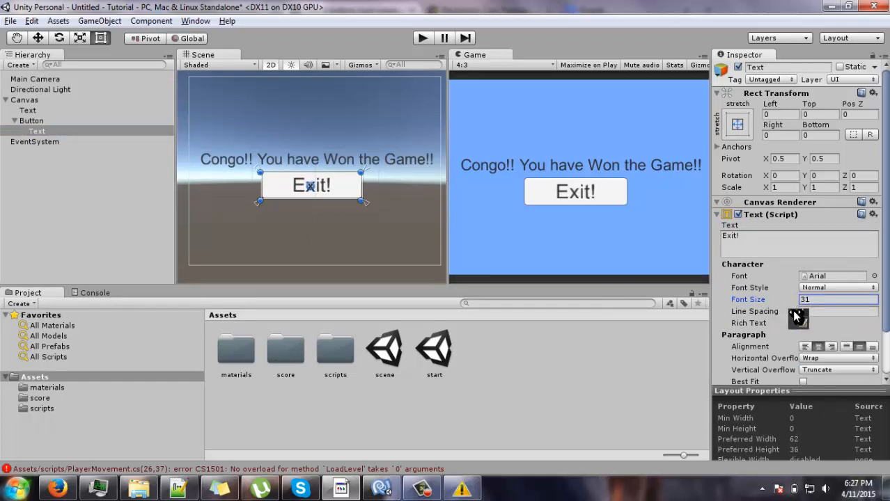
pyautogui.click(378, 196)
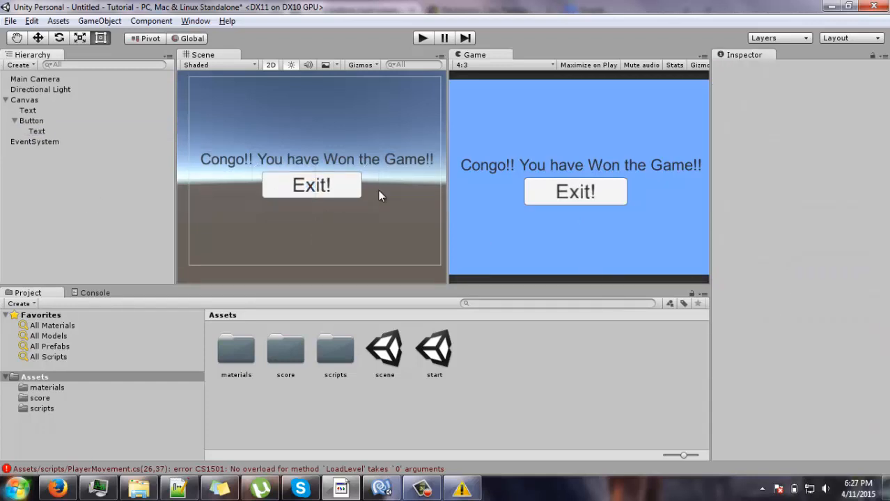
# Step: Apply the exit script from the scripts folder to the Exit! button, then collapse the Canvas hierarchy and clear the selection
pyautogui.click(55, 131)
pyautogui.click(55, 120)
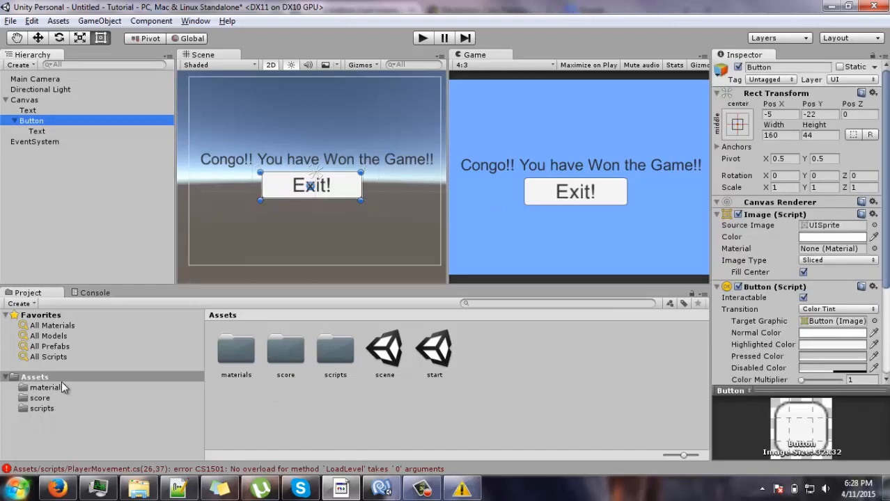
pyautogui.click(52, 408)
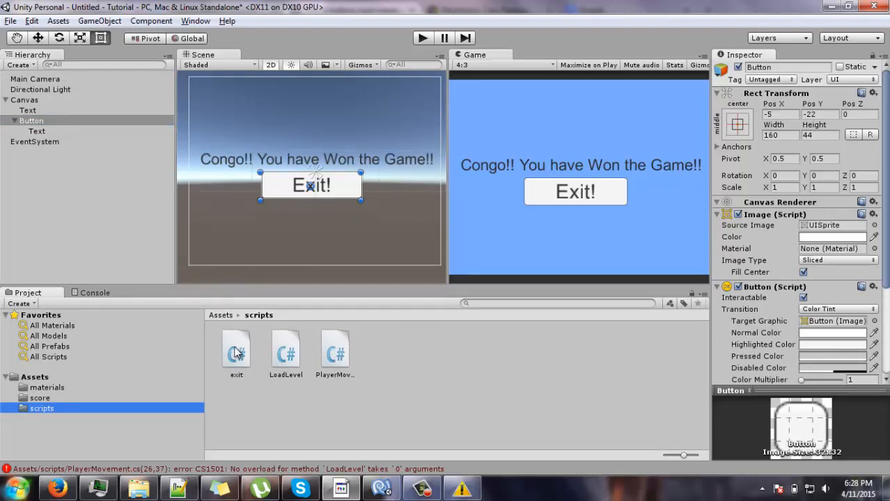
pyautogui.click(38, 120)
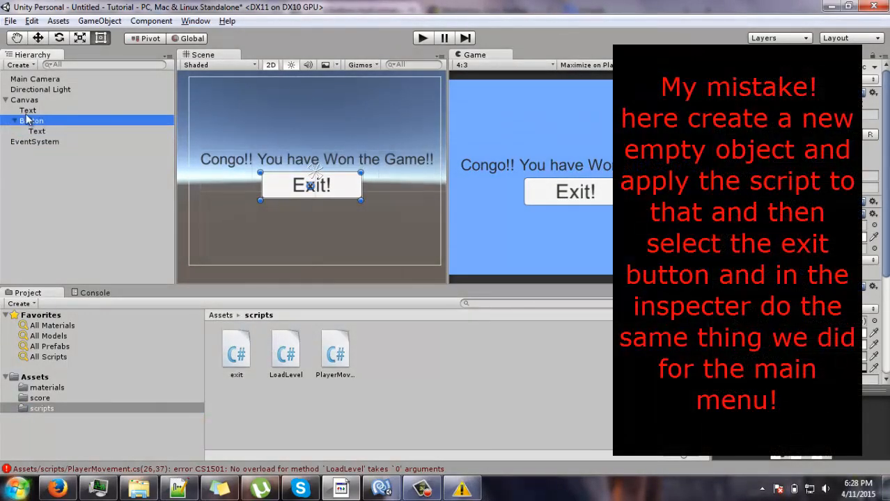
pyautogui.click(6, 100)
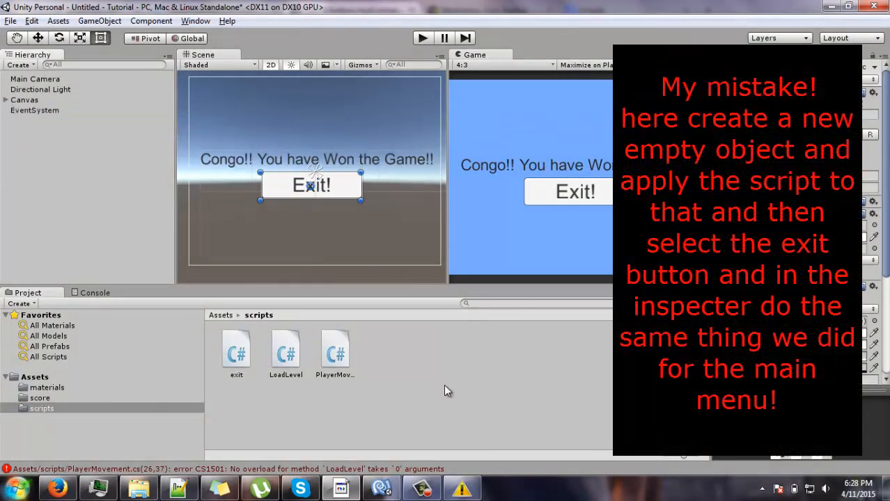
pyautogui.click(446, 392)
# Step: Switch to MonoDevelop to check the LoadLevel call under the score condition in PlayerMovement.cs, then return to Unity
pyautogui.click(381, 489)
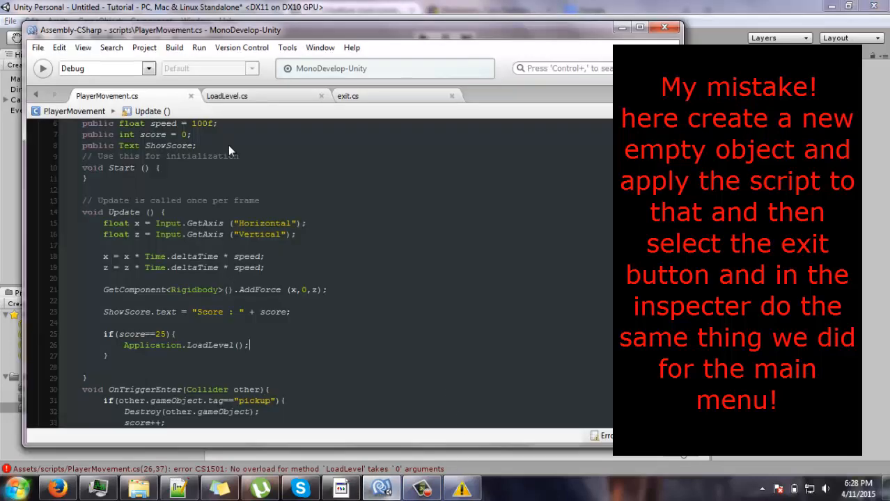
pyautogui.moveTo(146, 30); pyautogui.dragTo(148, 21)
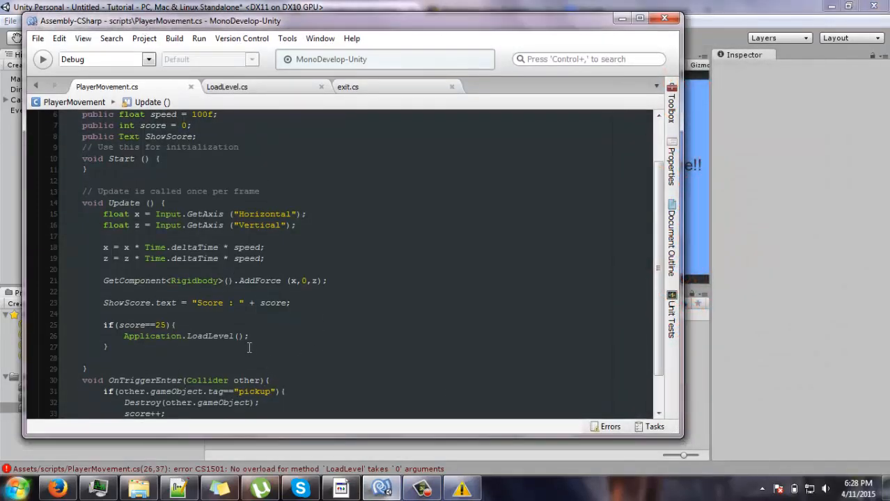
pyautogui.click(371, 484)
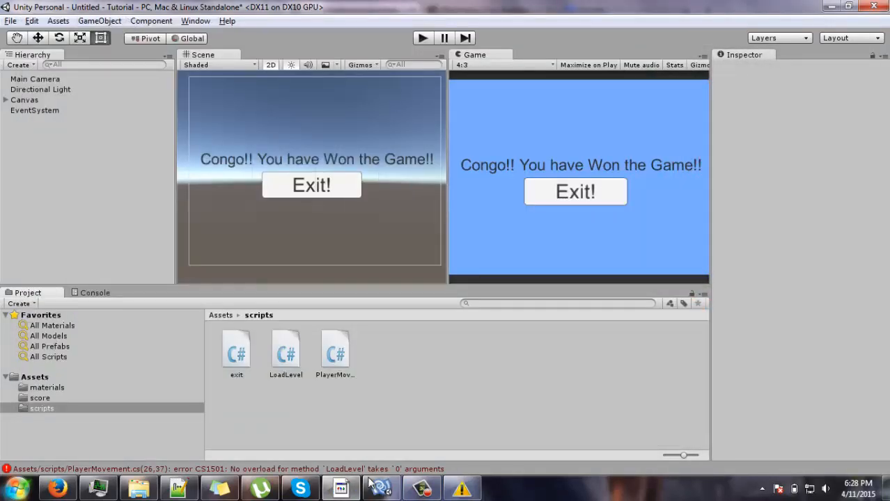
# Step: Add the current winning-message scene to the build's scene list, saving it in the Assets folder as end
pyautogui.click(10, 21)
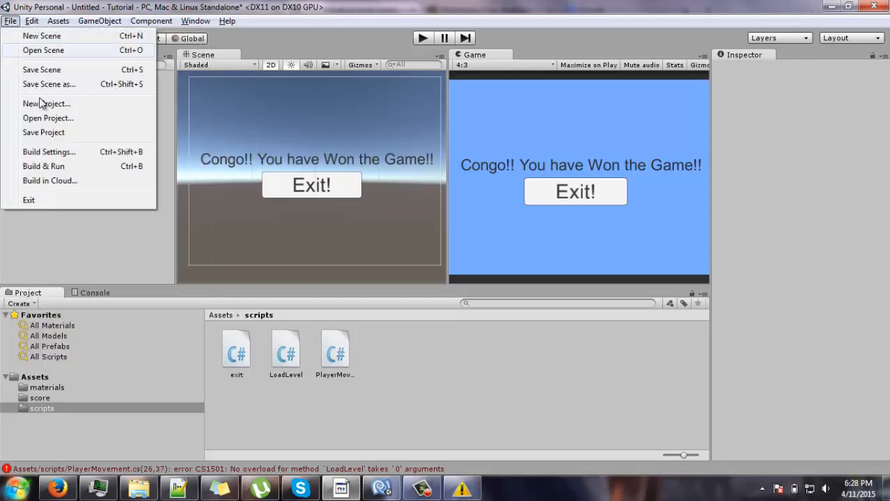
pyautogui.click(71, 150)
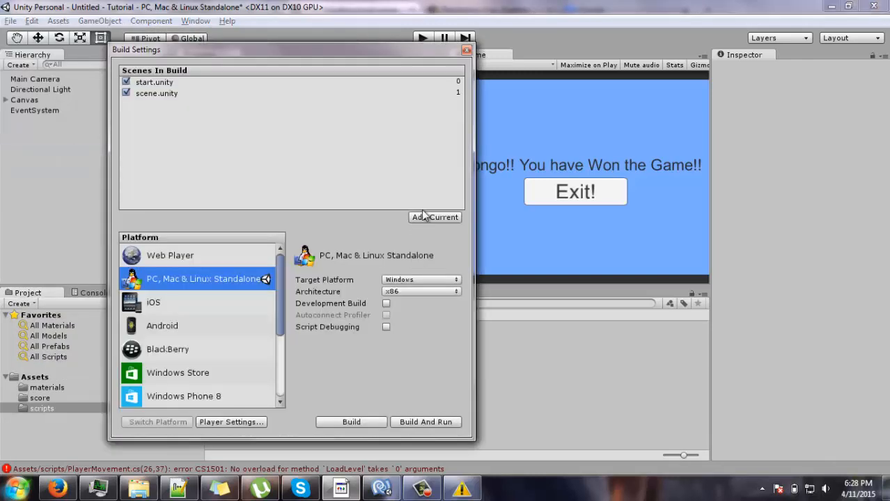
pyautogui.click(423, 216)
pyautogui.click(431, 267)
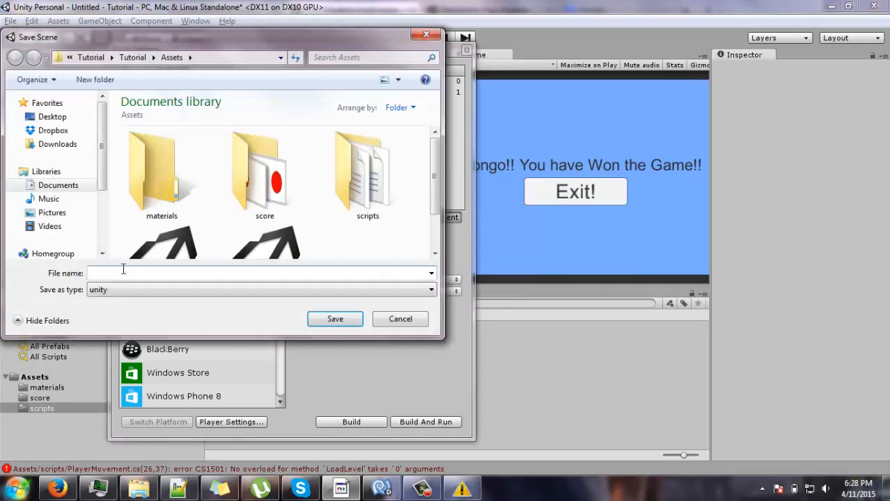
pyautogui.write('end')
pyautogui.press('Return')
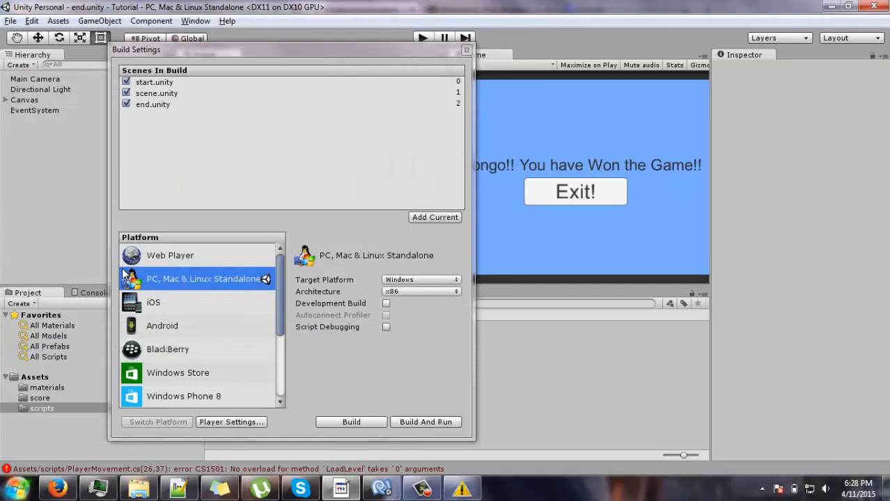
pyautogui.click(466, 49)
# Step: Check the end scene's build index, pass 2 to the LoadLevel call in PlayerMovement.cs in MonoDevelop, save the script and return to Unity
pyautogui.click(394, 493)
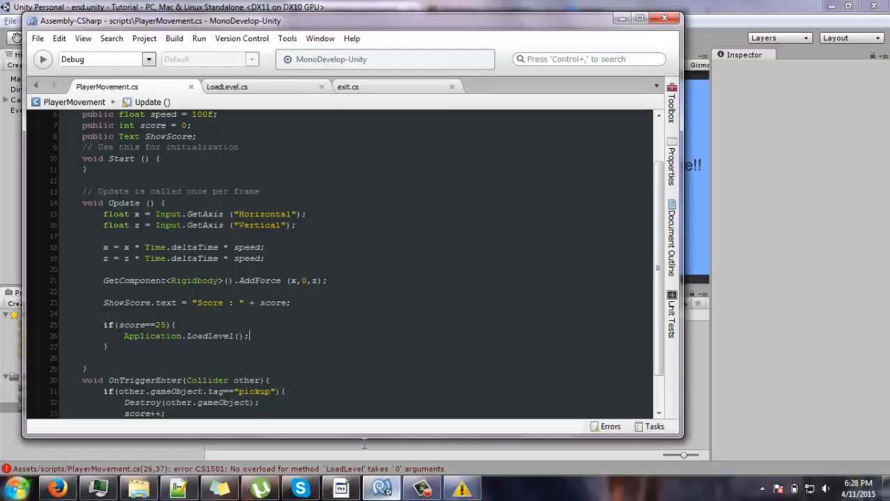
pyautogui.click(239, 336)
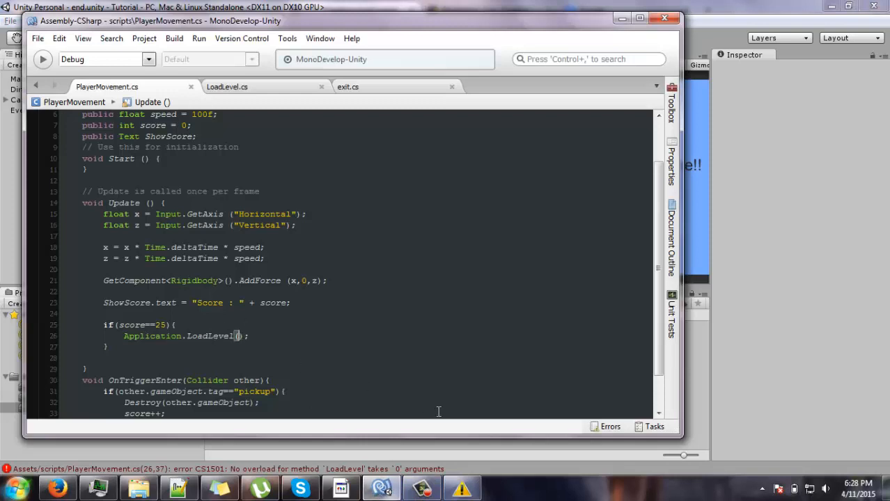
pyautogui.click(167, 2)
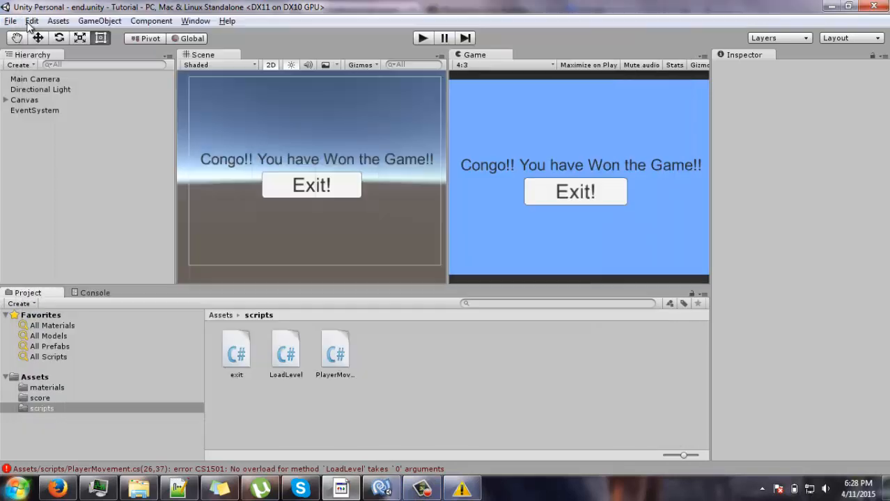
pyautogui.click(30, 21)
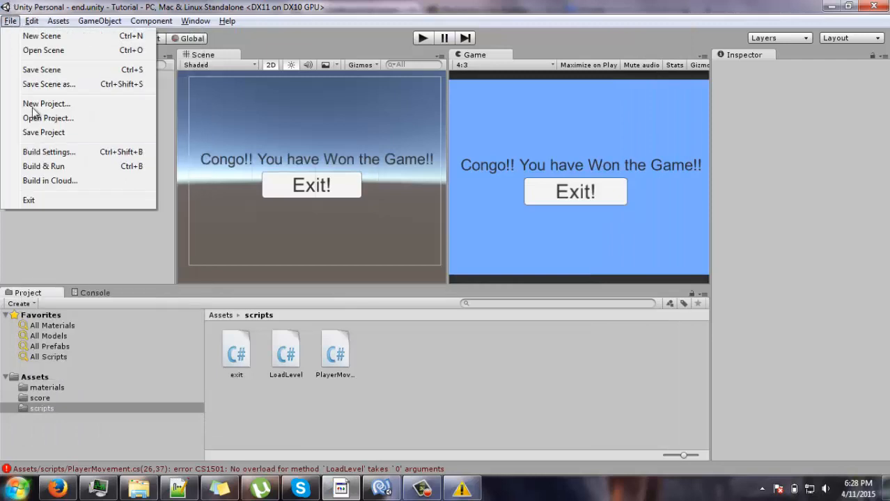
pyautogui.click(49, 151)
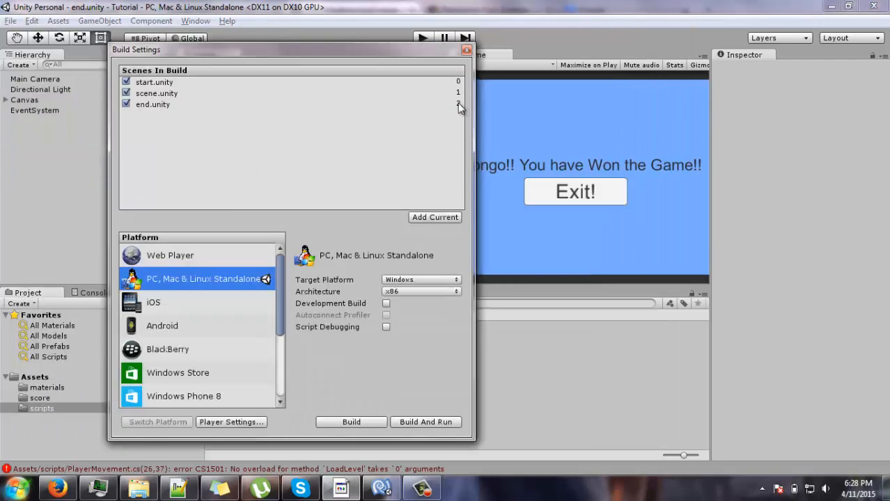
pyautogui.hotkey('alt', 'Tab')
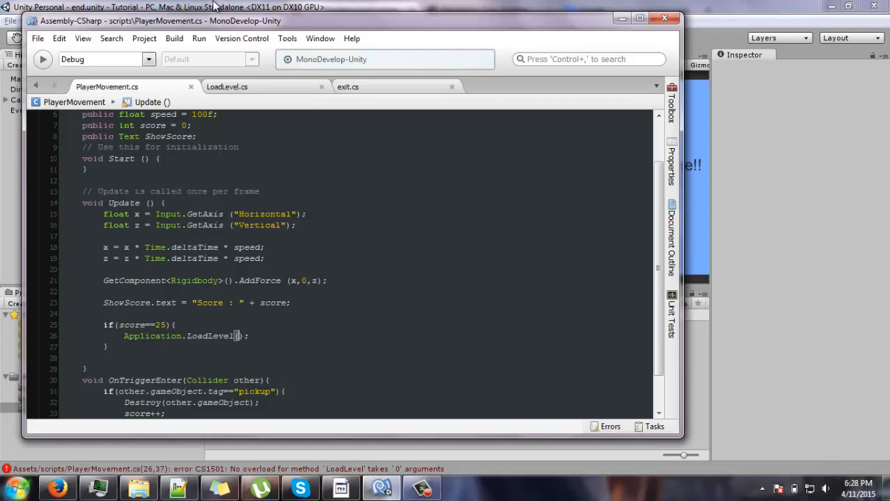
pyautogui.hotkey('alt', 'Tab')
pyautogui.click(382, 488)
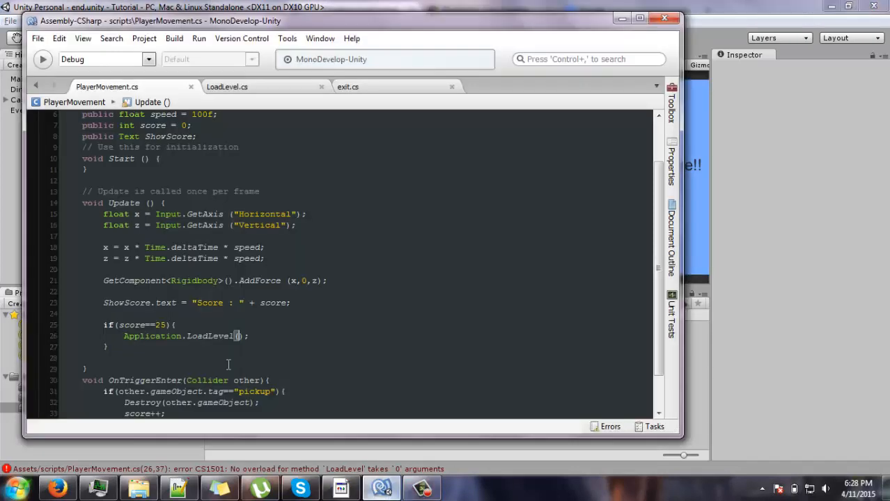
pyautogui.write('2')
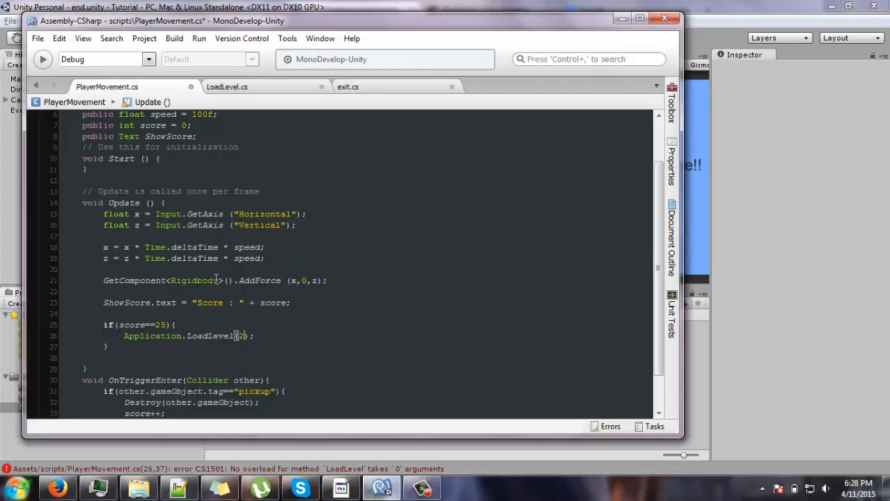
pyautogui.hotkey('ctrl', 's')
pyautogui.hotkey('alt', 'Tab')
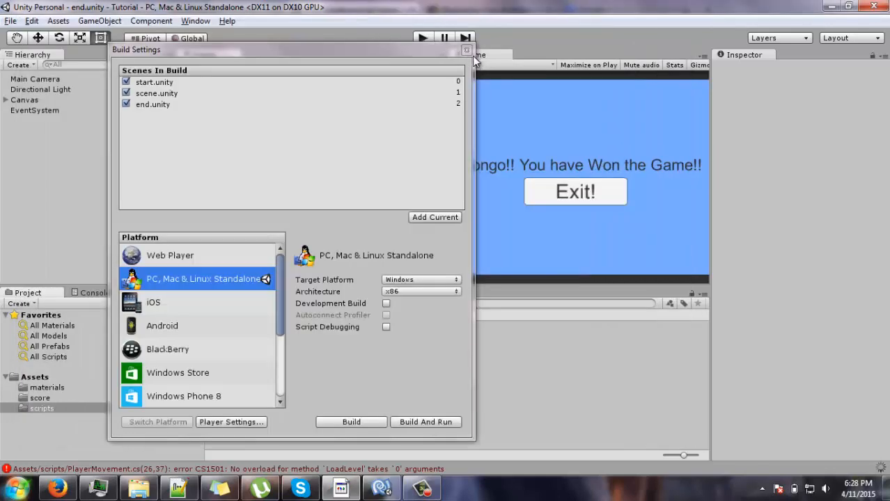
pyautogui.click(466, 51)
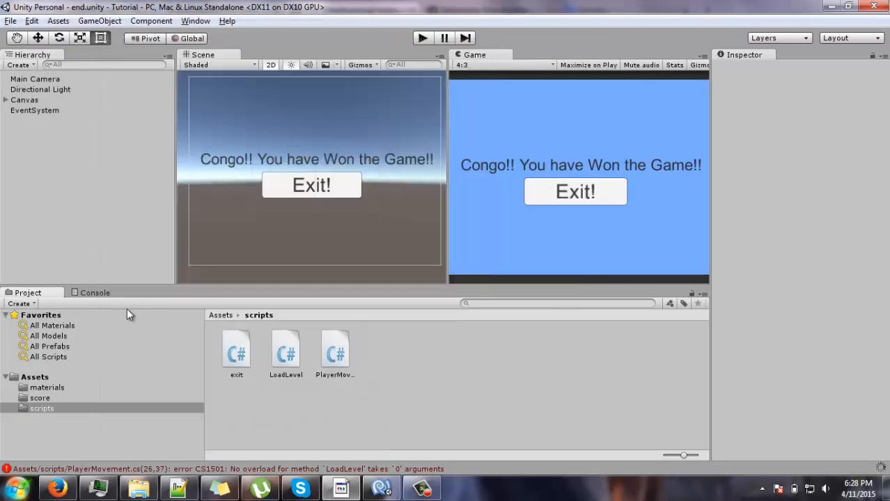
# Step: Open the start scene from the Assets folder, run the game and begin the maze with START
pyautogui.click(32, 377)
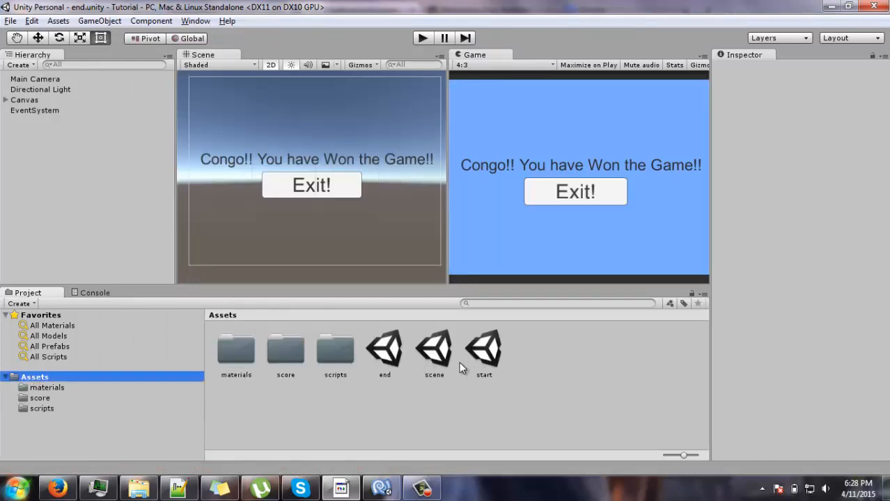
pyautogui.doubleClick(492, 355)
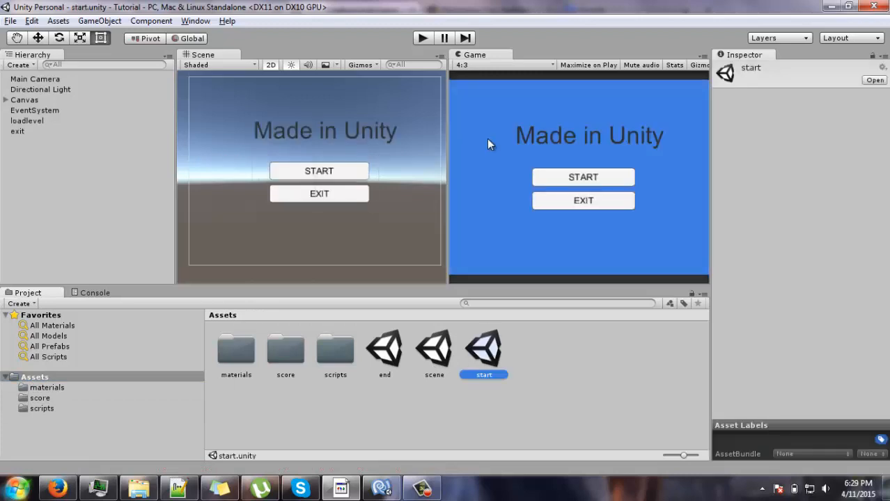
pyautogui.click(422, 38)
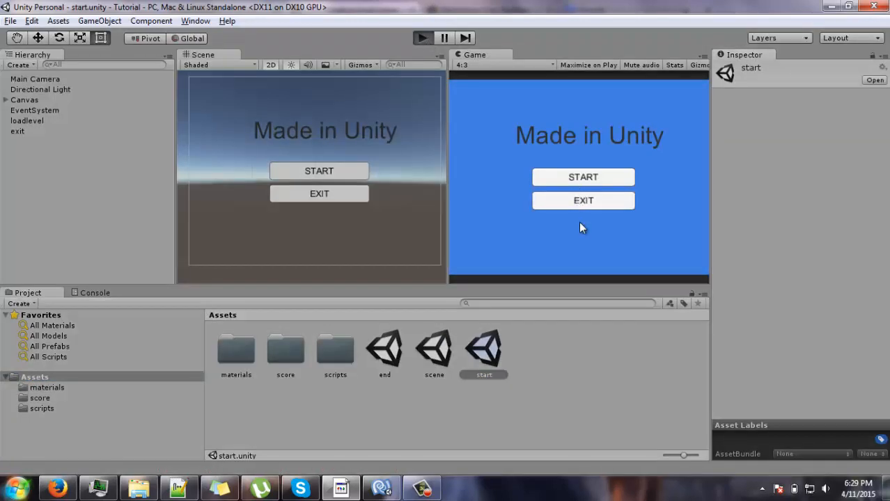
pyautogui.click(608, 178)
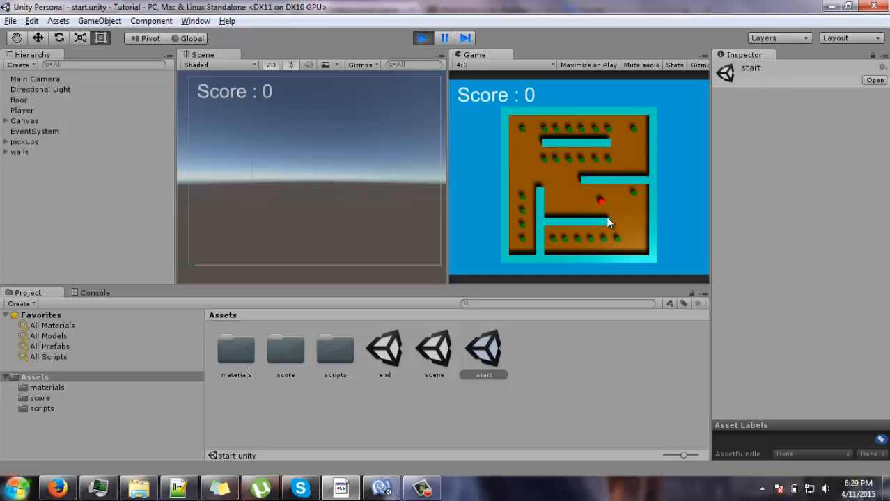
# Step: Steer the red ball through the maze to collect all 25 pickups, then test the winning scene's Exit! button and stop the game
pyautogui.press('Right')
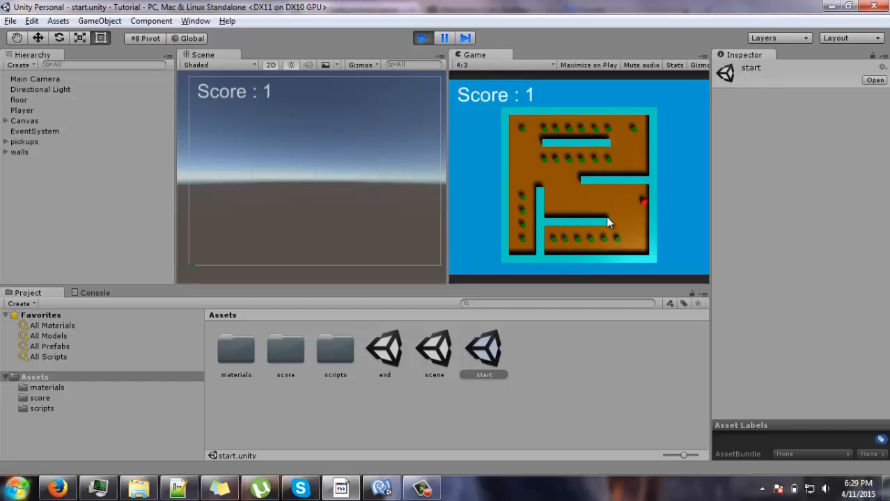
pyautogui.press('Left')
pyautogui.press('Down')
pyautogui.press('Left')
pyautogui.press('Up')
pyautogui.press('Left')
pyautogui.press('Up')
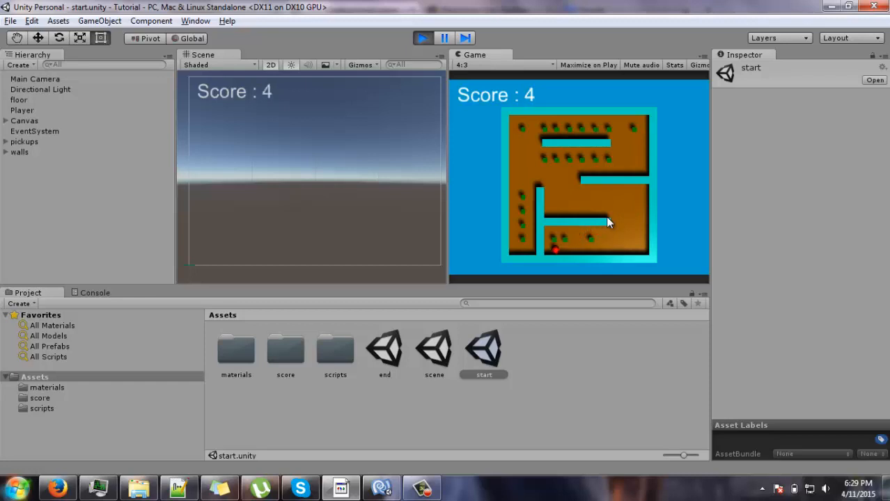
pyautogui.press('Right')
pyautogui.press('Right')
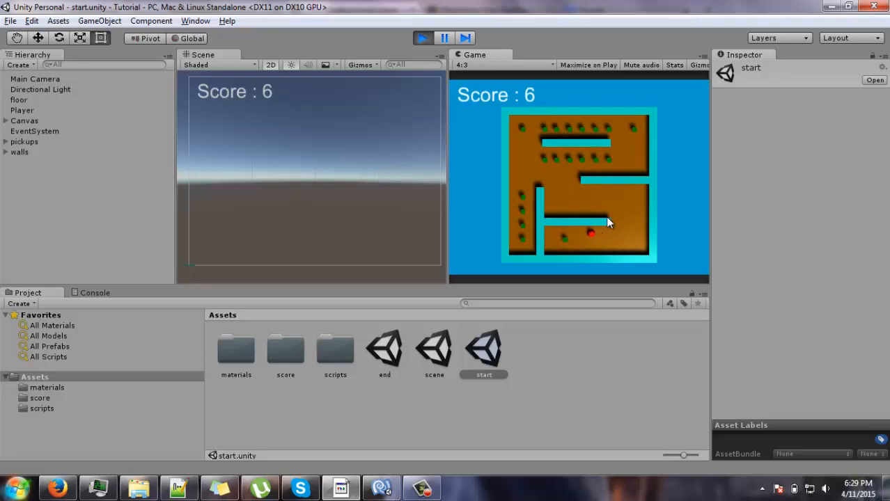
pyautogui.press('Left')
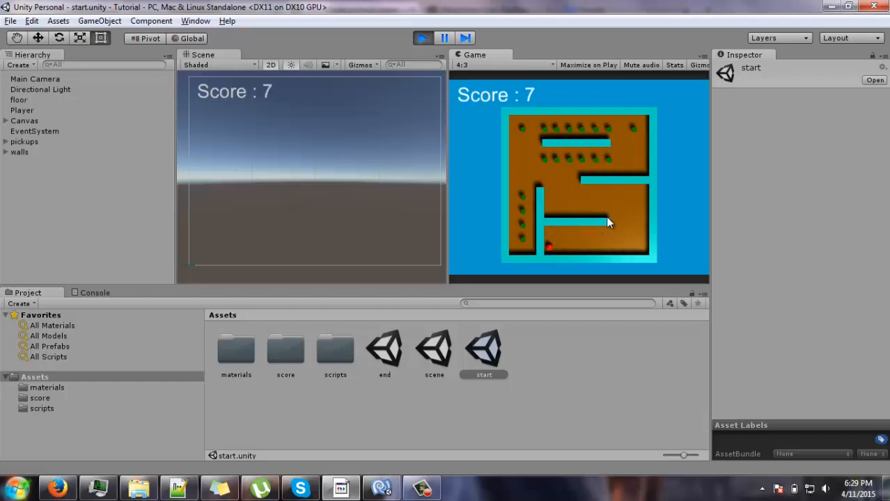
pyautogui.press('Right')
pyautogui.press('Left')
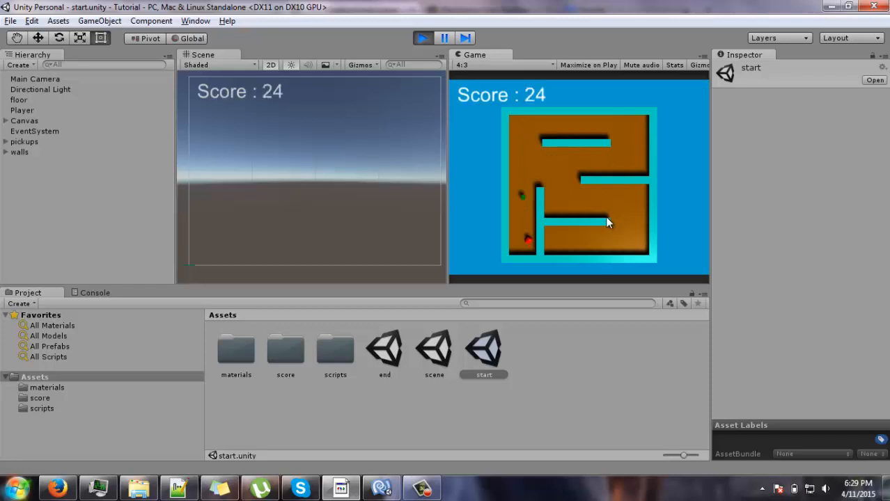
pyautogui.press('Up')
pyautogui.press('Up')
pyautogui.press('Down')
pyautogui.press('Right')
pyautogui.press('Left')
pyautogui.press('Up')
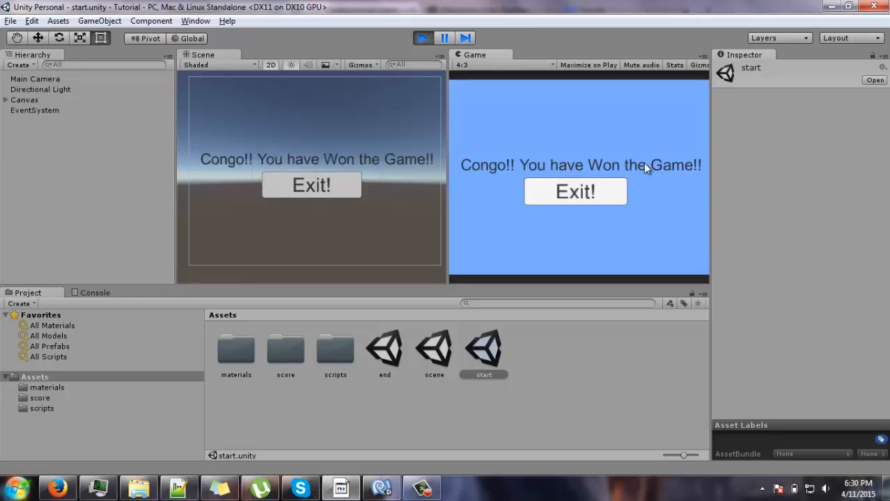
pyautogui.click(577, 198)
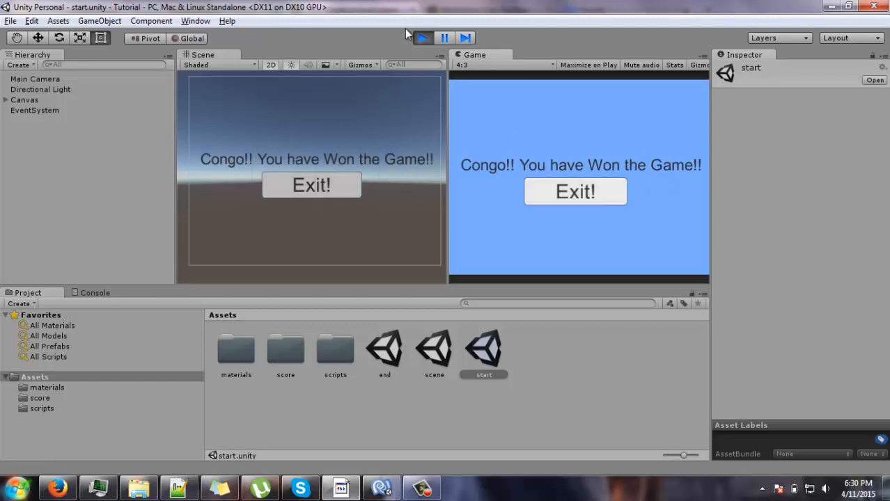
pyautogui.click(424, 38)
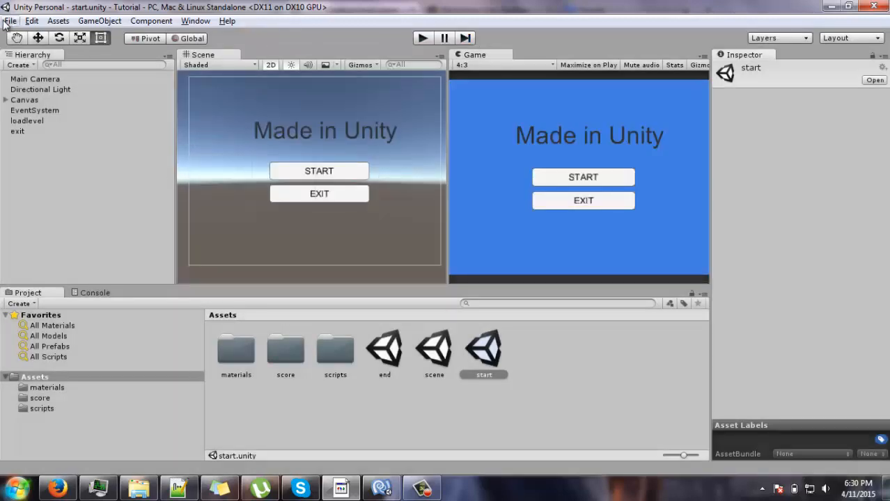
# Step: Open the Player Settings from the build settings and view the textures available for the Default Icon, without choosing one
pyautogui.click(10, 21)
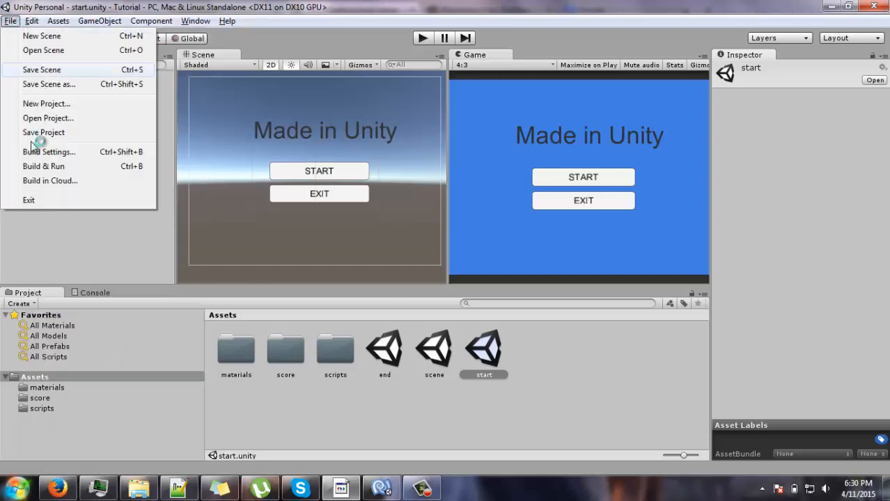
pyautogui.click(43, 152)
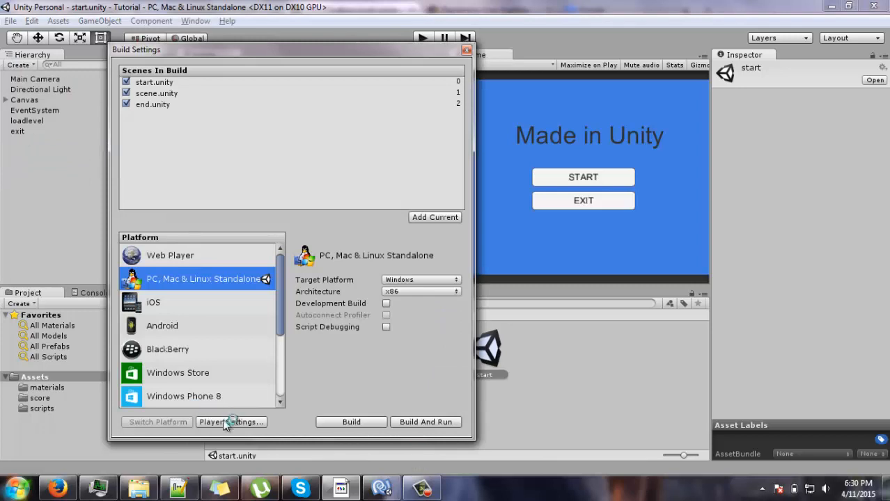
pyautogui.click(234, 423)
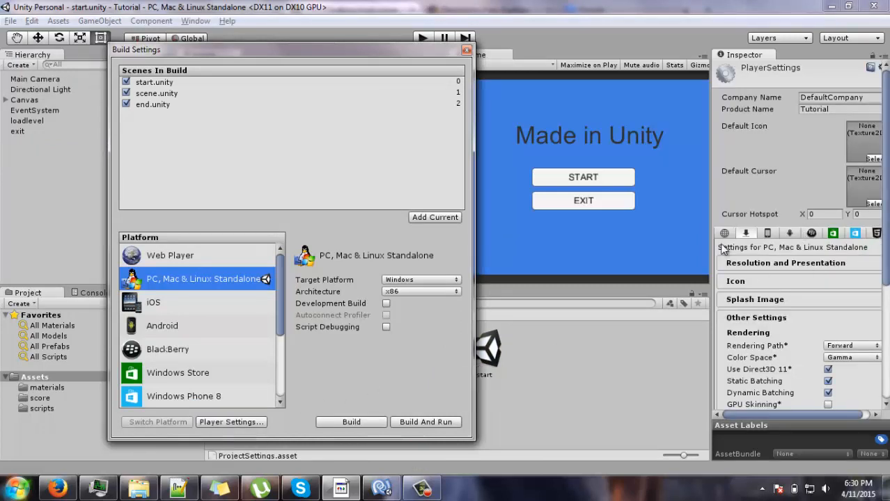
pyautogui.moveTo(709, 235); pyautogui.dragTo(859, 168)
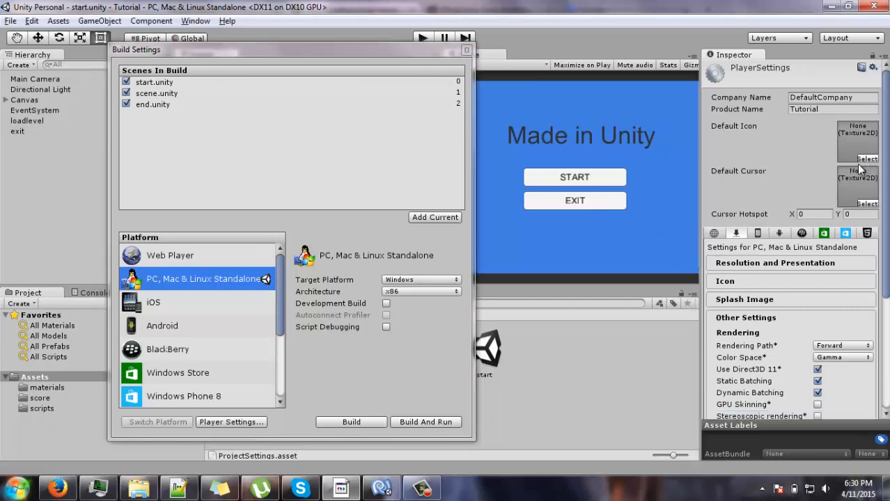
pyautogui.click(874, 159)
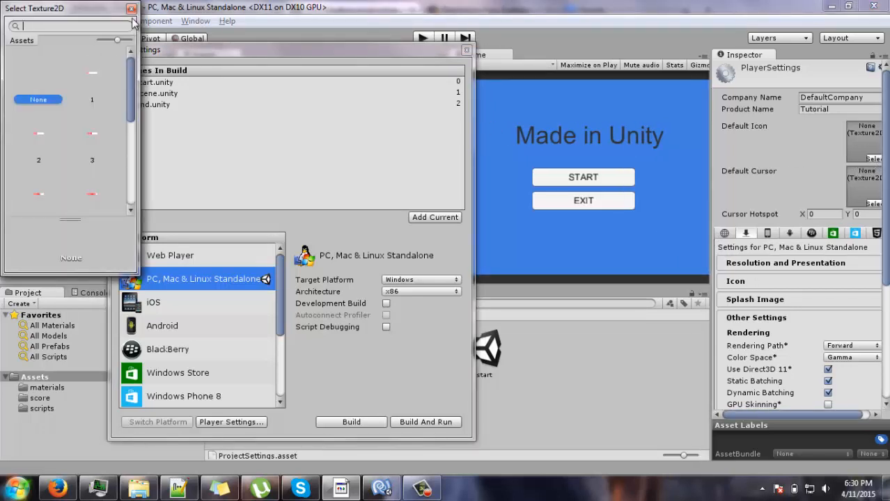
pyautogui.click(271, 54)
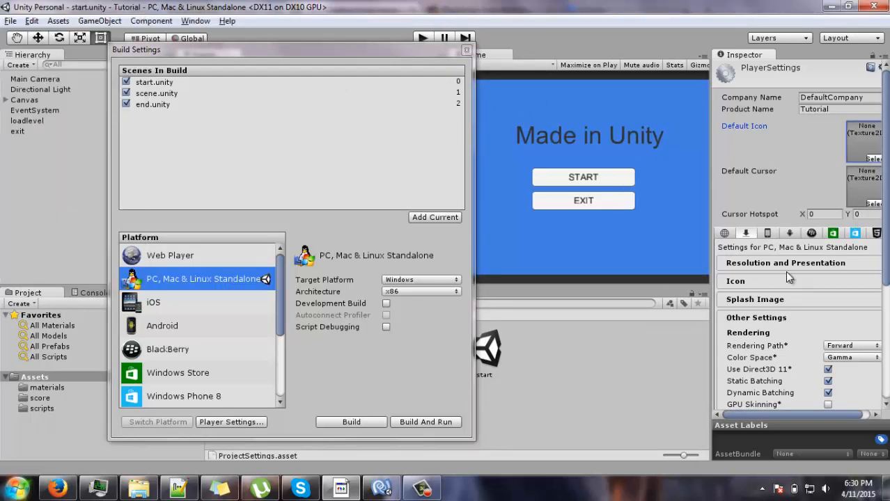
# Step: Examine the Splash Image, Resolution and Presentation, and Icon settings for PC, Mac & Linux Standalone
pyautogui.scroll(-3, 788, 278)
pyautogui.click(766, 221)
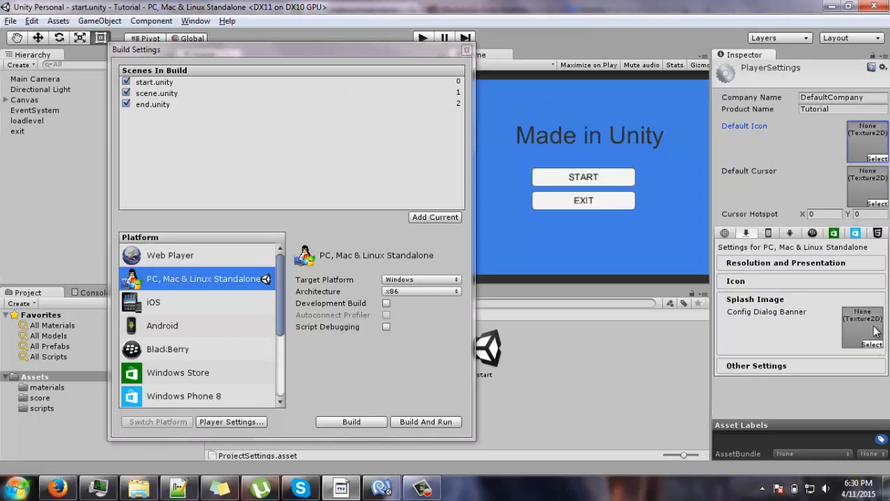
pyautogui.click(753, 263)
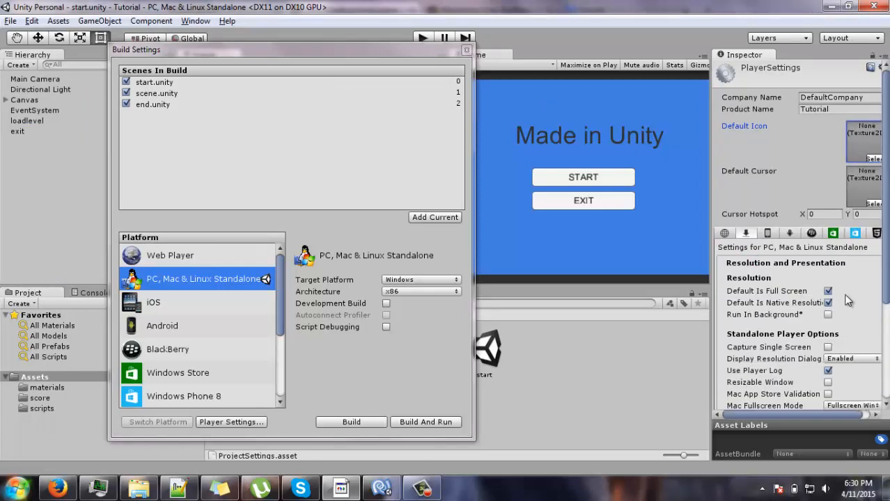
pyautogui.scroll(-5, 855, 284)
pyautogui.click(771, 353)
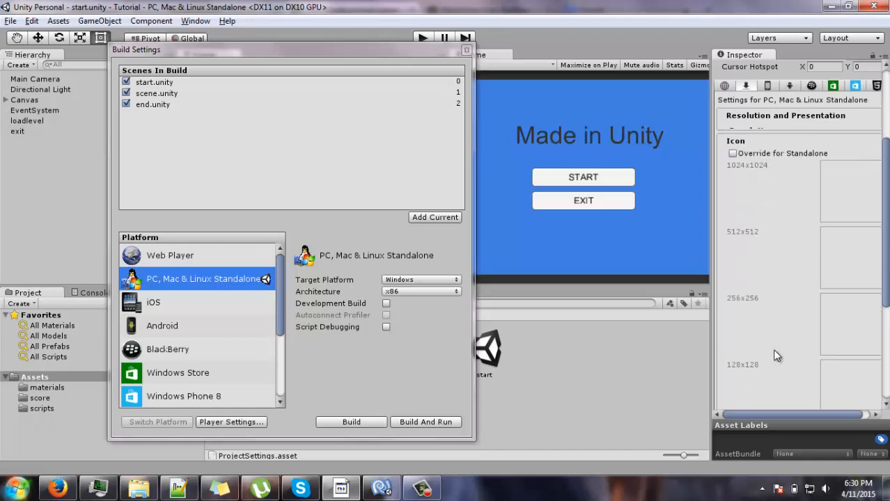
# Step: Expand the Other Settings for PC, Mac & Linux Standalone and examine the rendering, configuration and optimization options
pyautogui.scroll(-5, 773, 350)
pyautogui.click(771, 394)
pyautogui.scroll(-1, 770, 379)
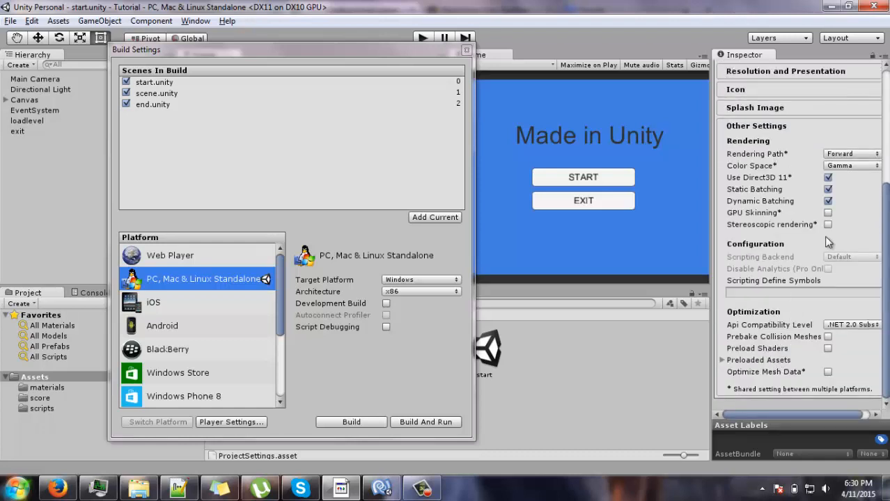
# Step: Set the player's Product Name to Maza Game and its Company Name to Made in Unity
pyautogui.scroll(5, 792, 267)
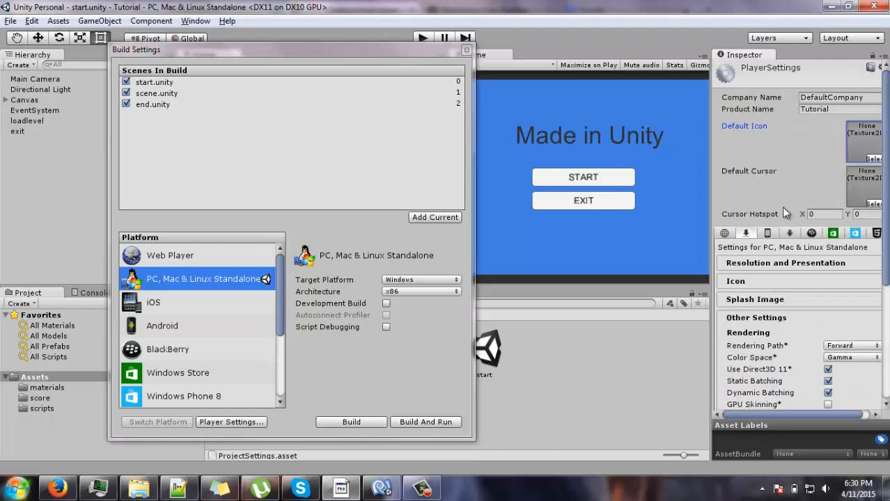
pyautogui.click(839, 101)
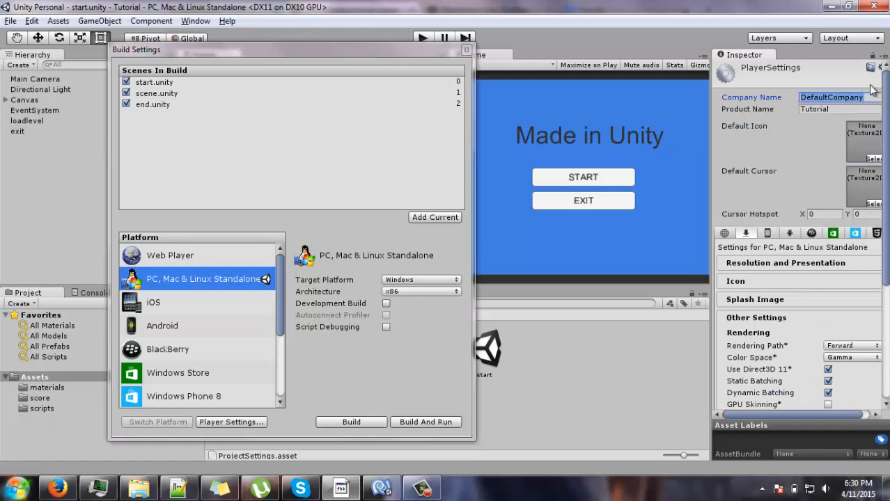
pyautogui.click(840, 109)
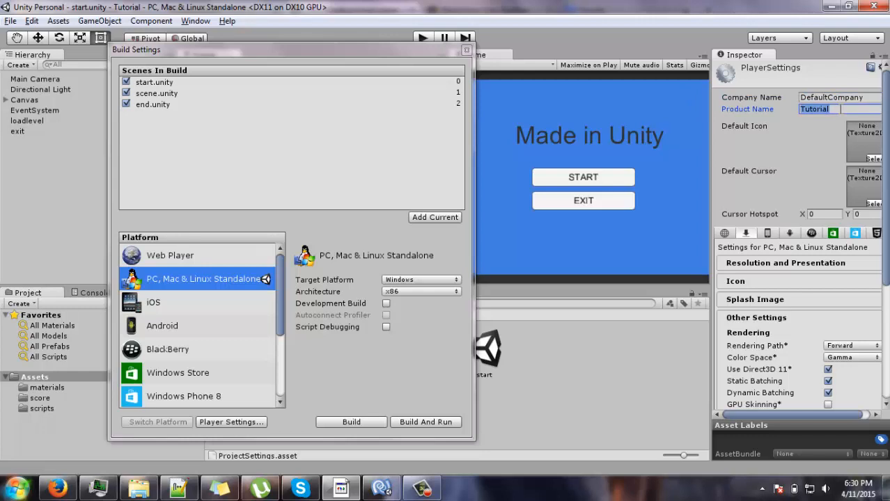
pyautogui.write('Maza Game')
pyautogui.click(844, 96)
pyautogui.write('Unity')
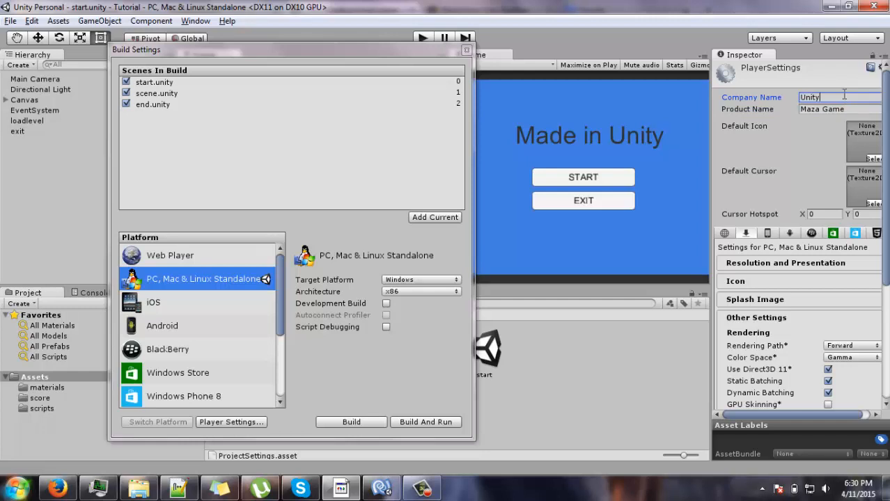
pyautogui.press('Home')
pyautogui.write('Made in')
# Step: Build the standalone player as maze inside a new folder named game in the Tutorial project folder
pyautogui.click(341, 425)
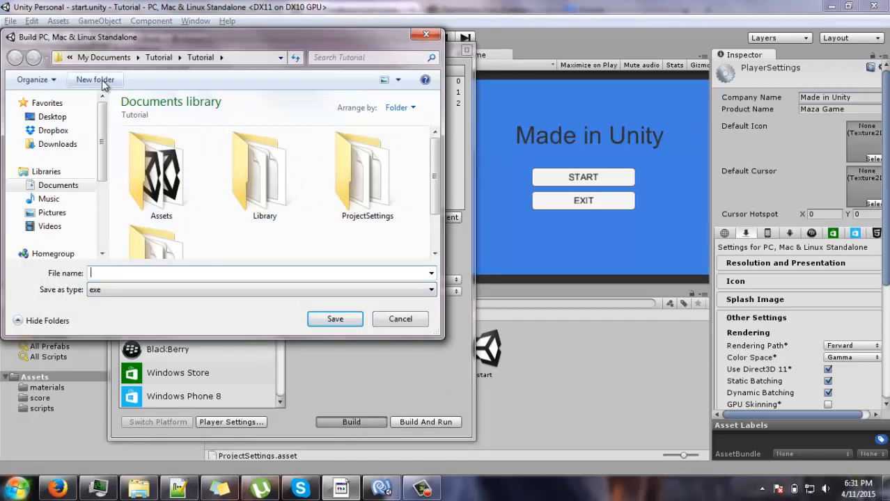
pyautogui.hotkey('ctrl', 'shift', 'n')
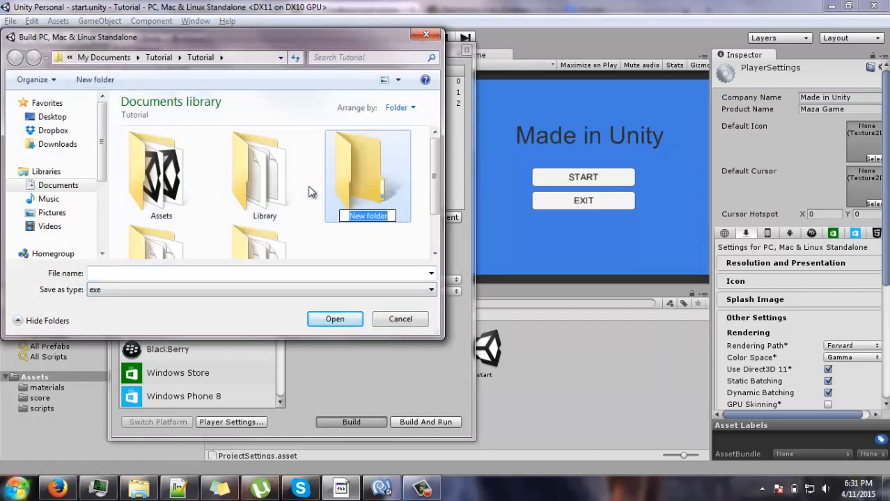
pyautogui.write('game')
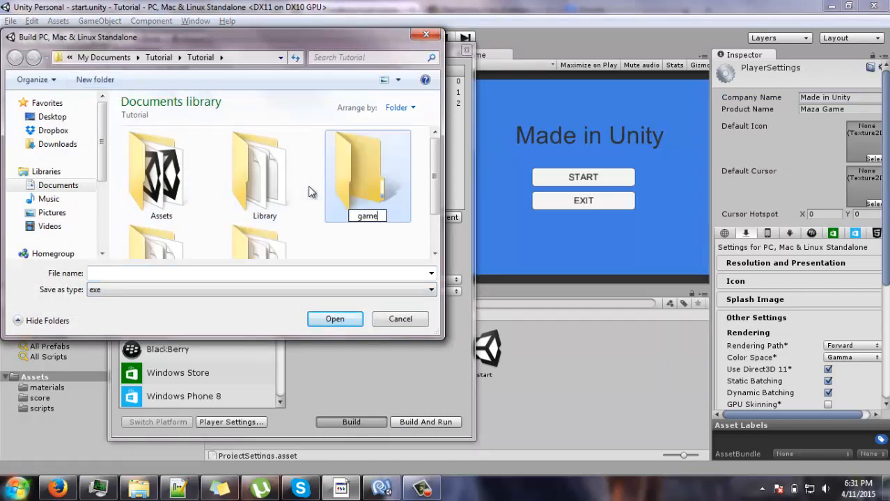
pyautogui.press('Return')
pyautogui.press('Return')
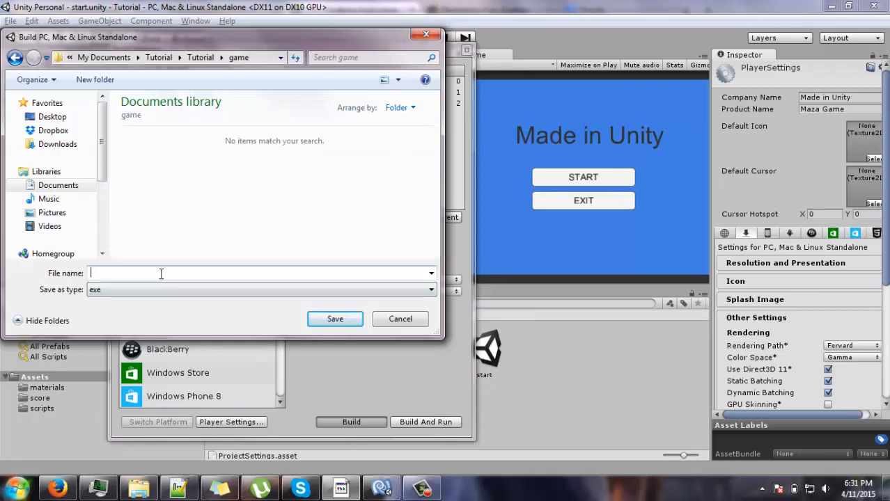
pyautogui.write('maza')
pyautogui.press('Return')
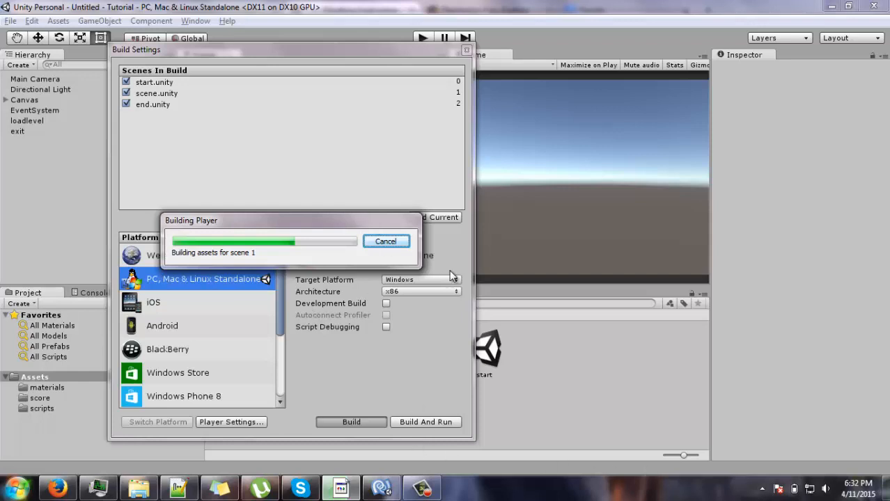
pyautogui.moveTo(413, 494)
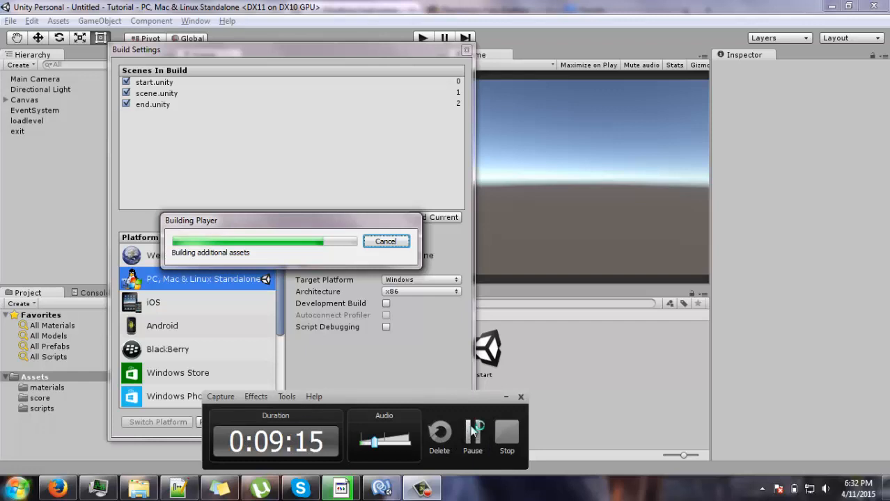
pyautogui.click(472, 432)
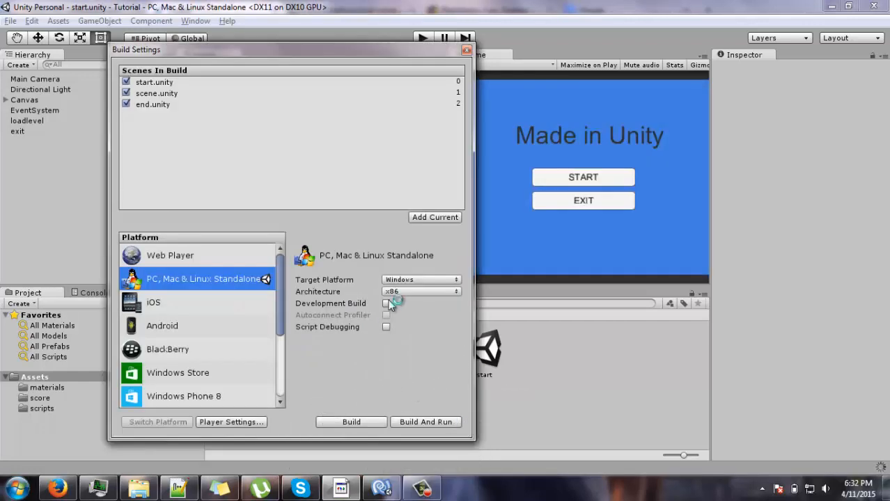
# Step: Switch to Windows Explorer, go to the project's game folder and run the built maze application
pyautogui.click(137, 490)
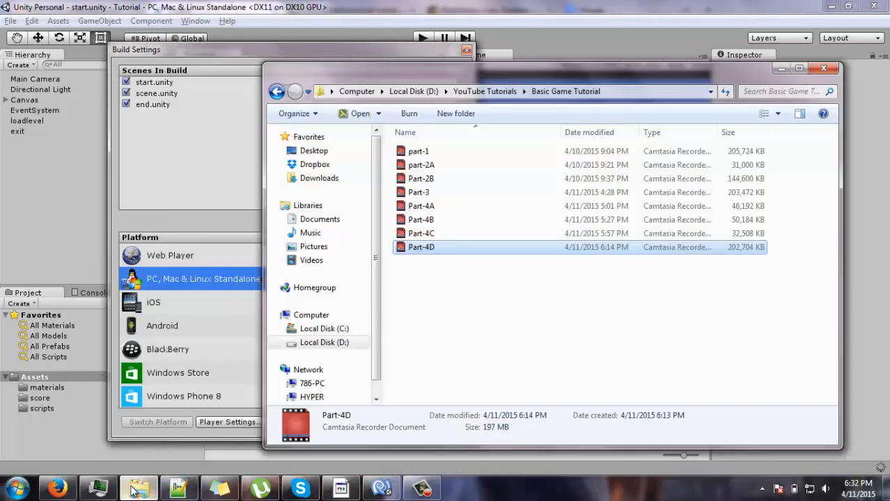
pyautogui.click(134, 490)
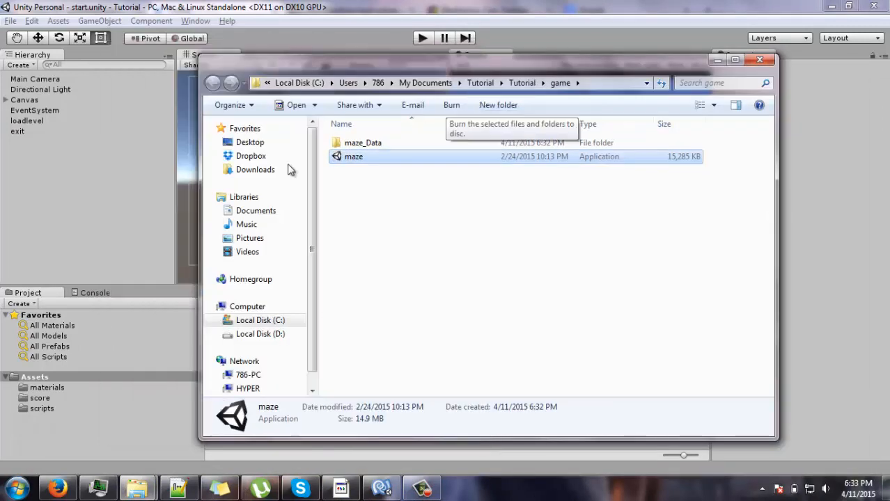
pyautogui.doubleClick(352, 161)
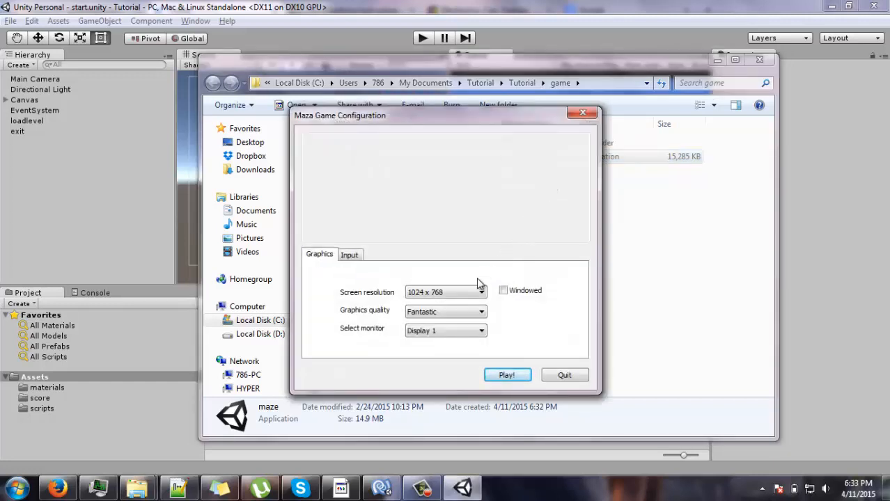
# Step: View the screen resolution and graphics quality choices in the game's configuration dialog, and enable Windowed mode
pyautogui.moveTo(428, 112); pyautogui.dragTo(378, 64)
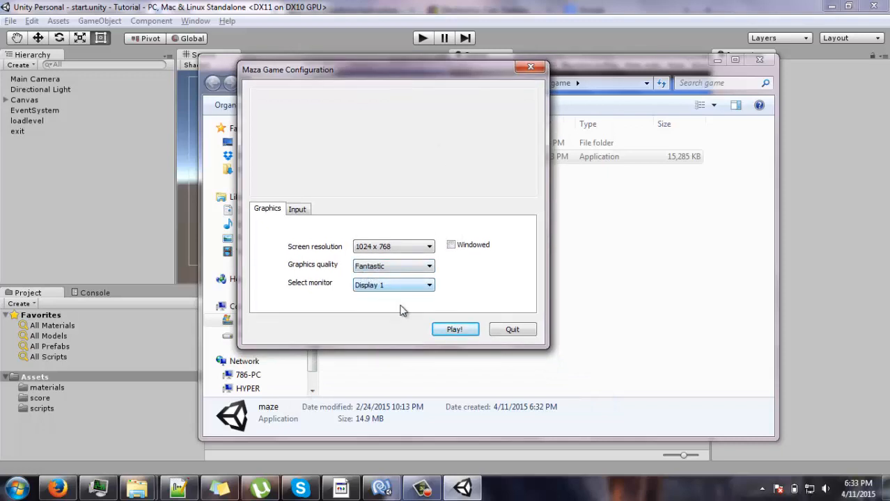
pyautogui.click(402, 249)
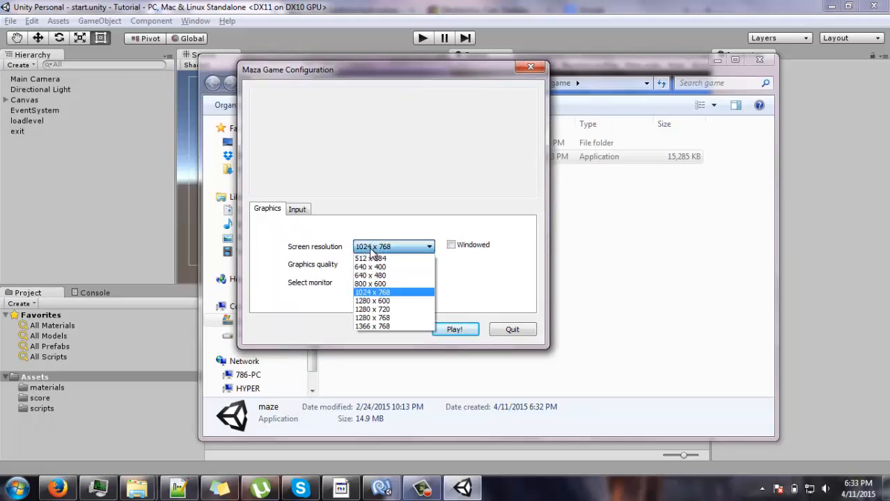
pyautogui.click(465, 272)
pyautogui.click(407, 272)
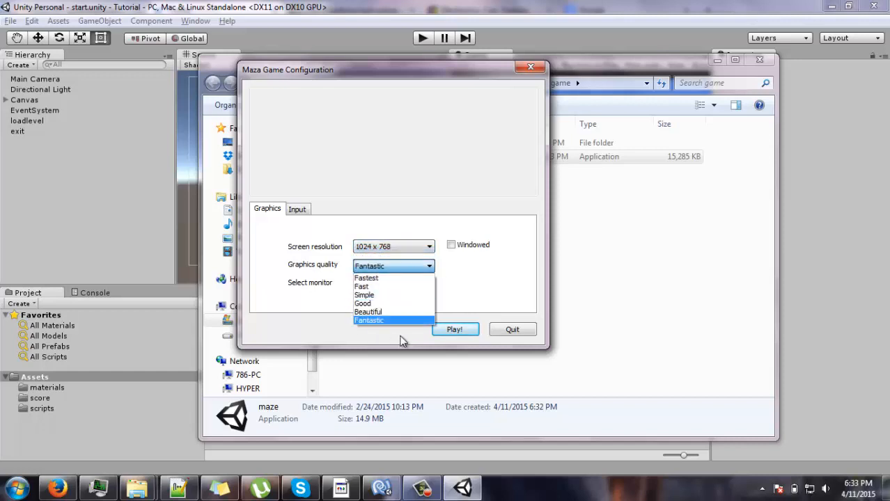
pyautogui.click(465, 282)
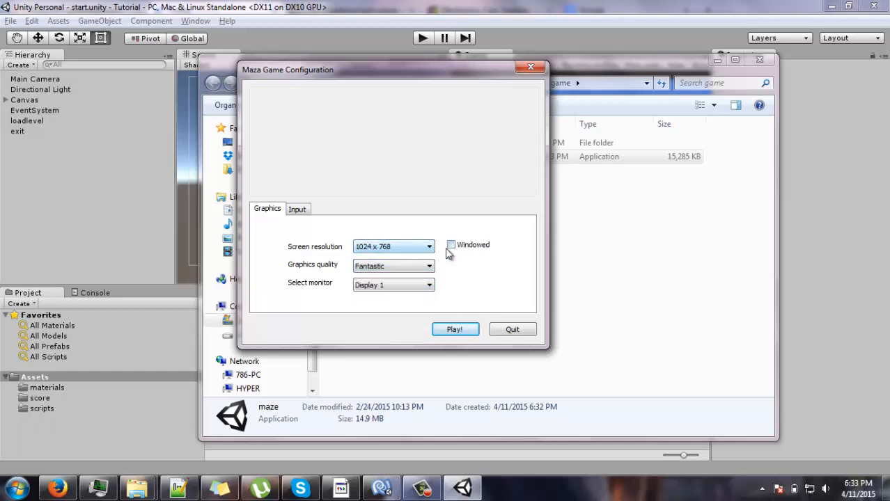
pyautogui.click(452, 245)
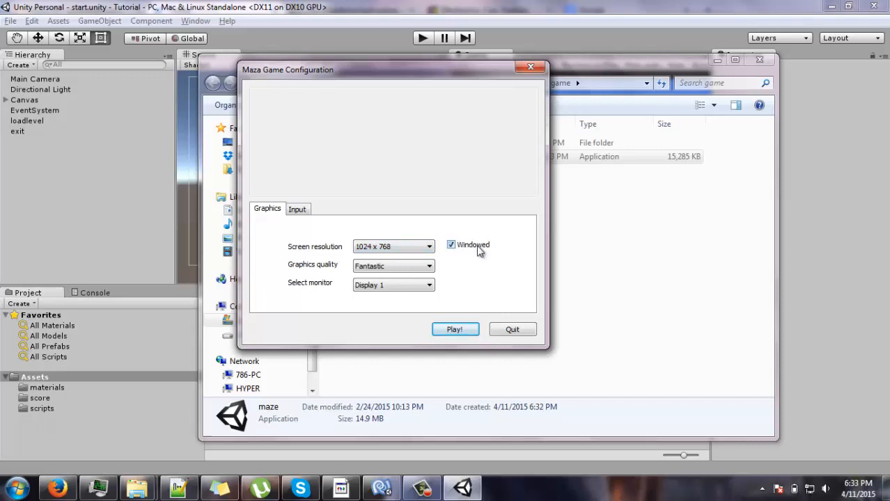
# Step: Examine the control bindings on the configuration dialog's Input page, then return to the graphics options
pyautogui.click(297, 211)
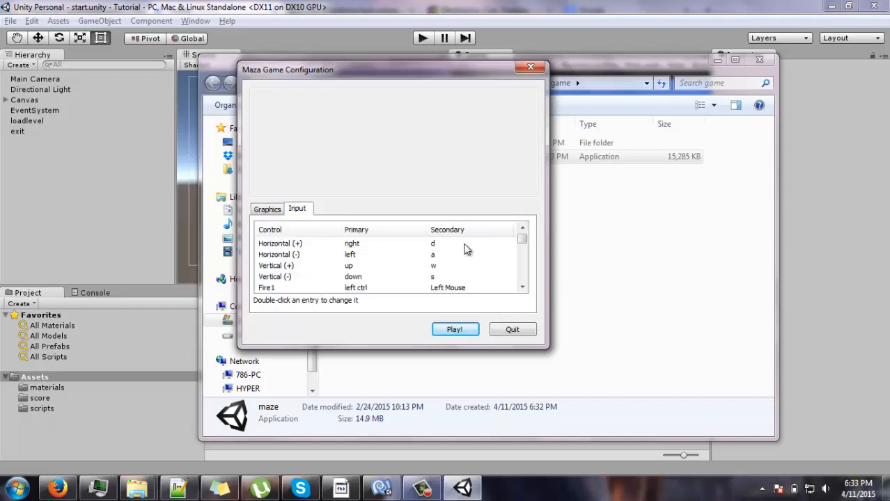
pyautogui.click(522, 288)
pyautogui.click(523, 288)
pyautogui.click(524, 289)
pyautogui.moveTo(524, 248); pyautogui.dragTo(518, 225)
pyautogui.click(266, 210)
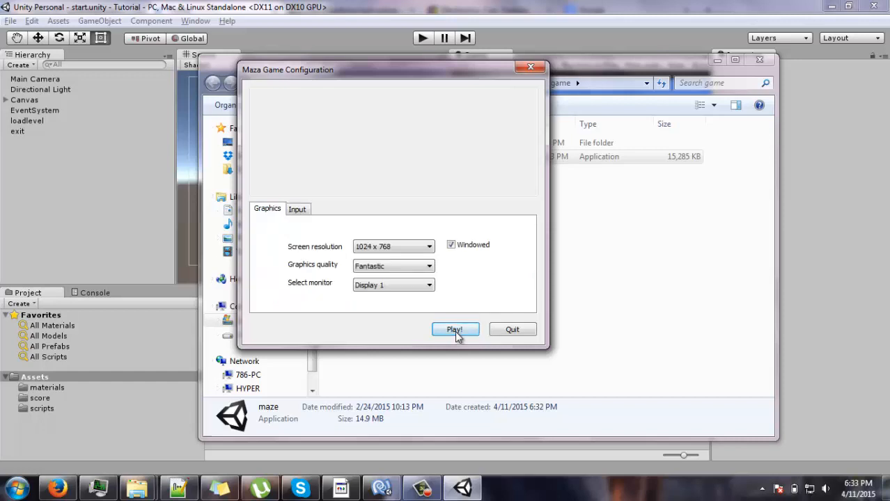
# Step: Launch the windowed game, begin the maze with START and reposition the game window to bring its title bar into view
pyautogui.click(455, 330)
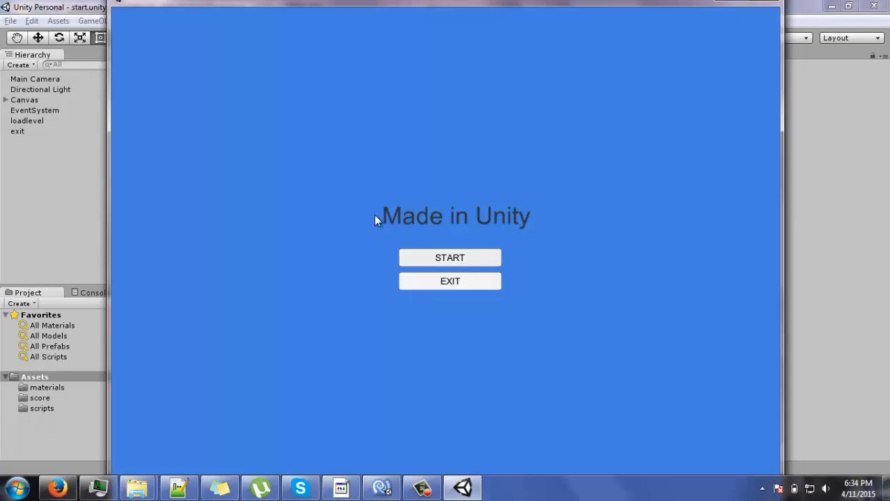
pyautogui.click(464, 259)
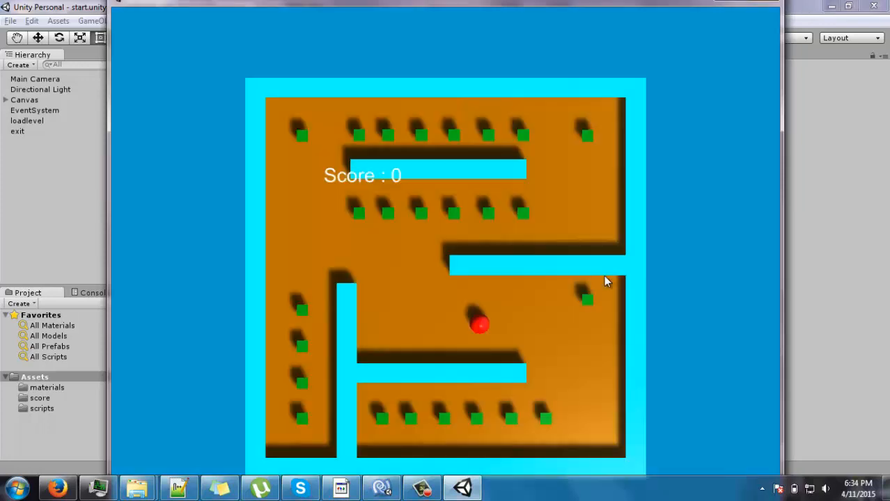
pyautogui.moveTo(468, 1); pyautogui.dragTo(458, 58)
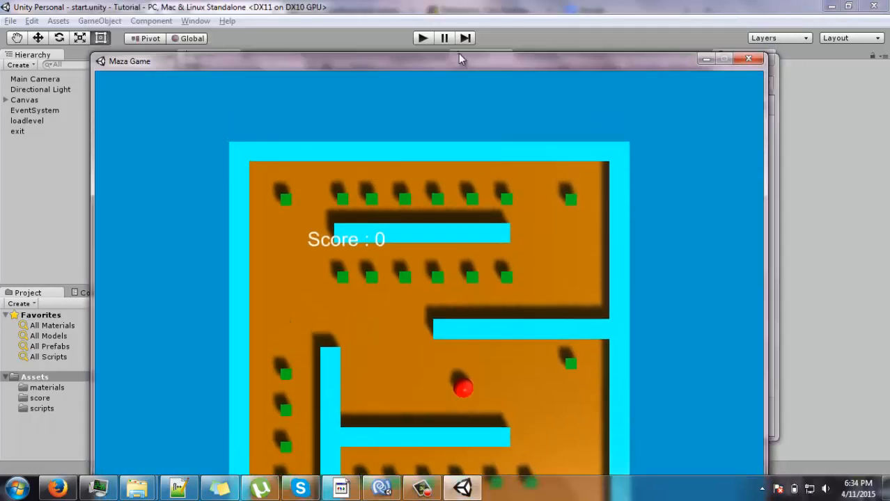
pyautogui.moveTo(655, 66); pyautogui.dragTo(639, 5)
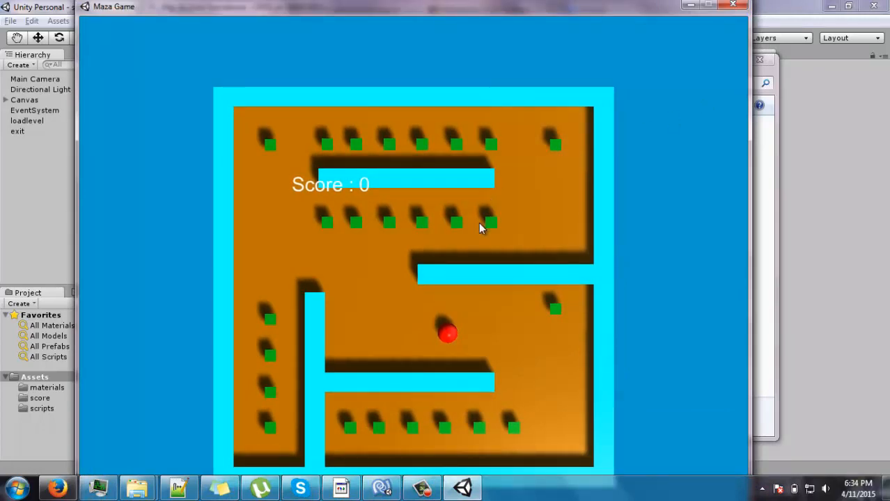
# Step: Steer the red ball through the built game's maze, collecting pickups beside the right wall and along the lower corridor
pyautogui.press('Up')
pyautogui.press('Right')
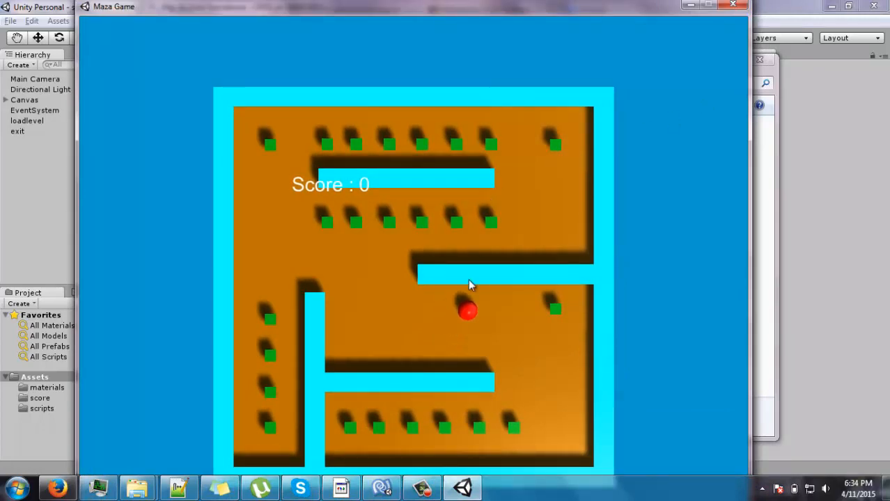
pyautogui.press('Right')
pyautogui.press('Down')
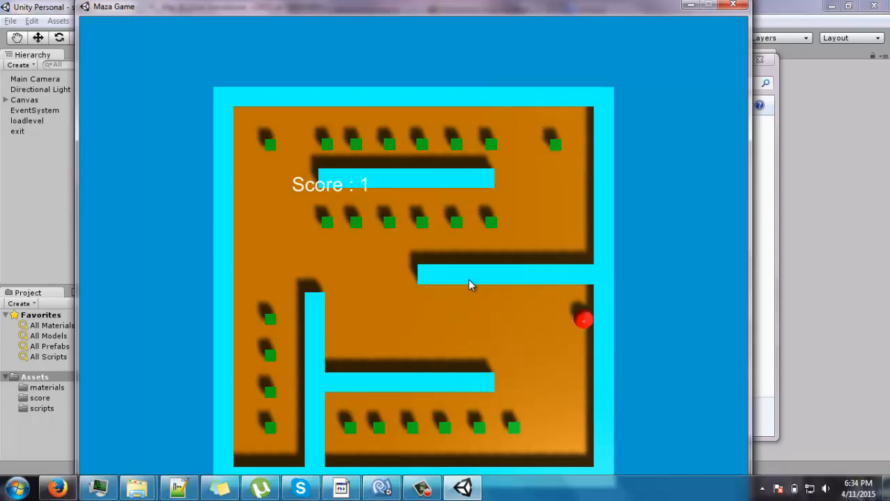
pyautogui.press('Left')
pyautogui.press('Down')
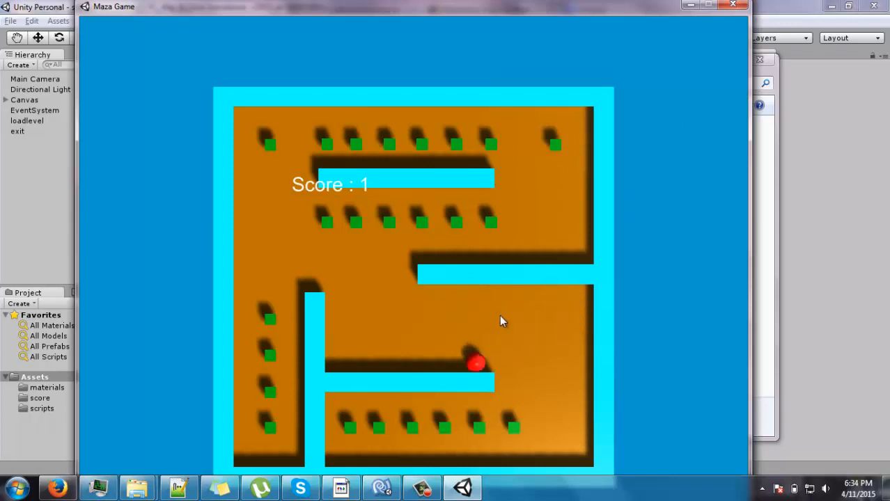
pyautogui.press('Right')
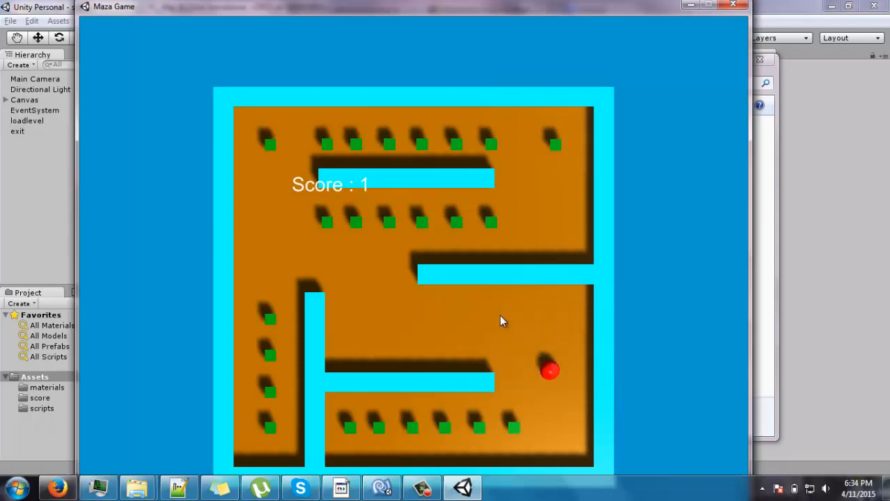
pyautogui.press('Left')
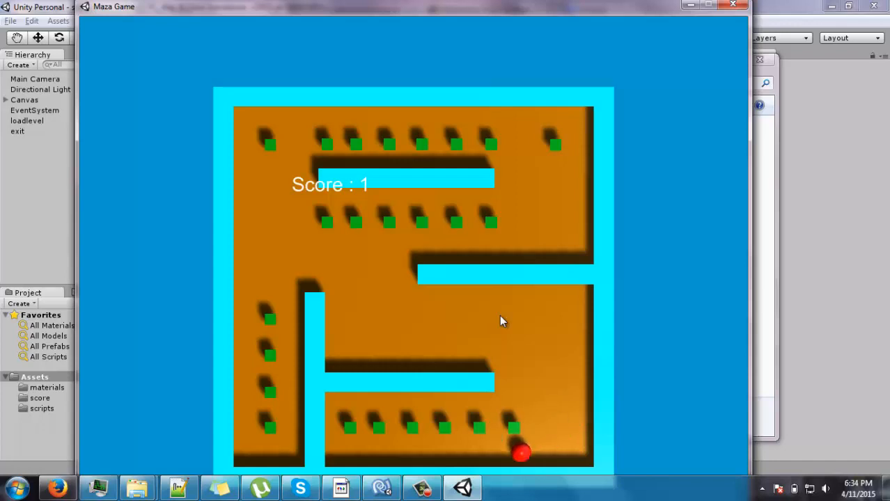
pyautogui.press('Up')
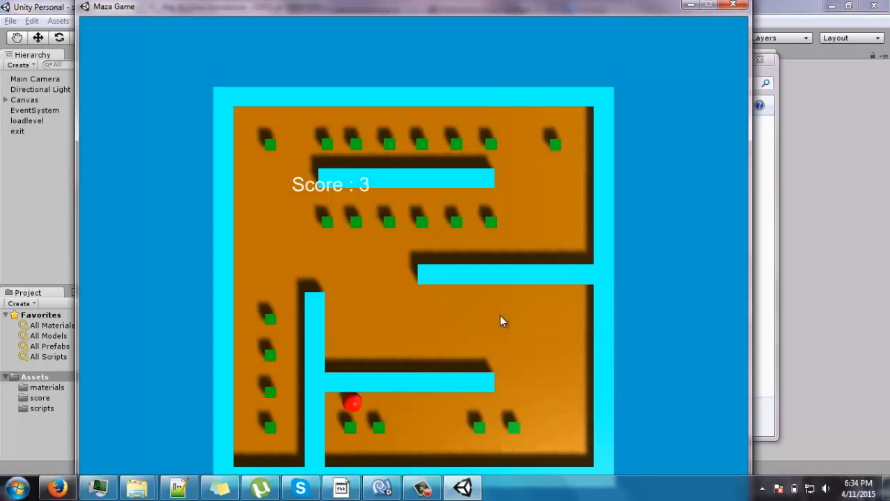
pyautogui.press('Down')
pyautogui.press('Right')
pyautogui.press('Up')
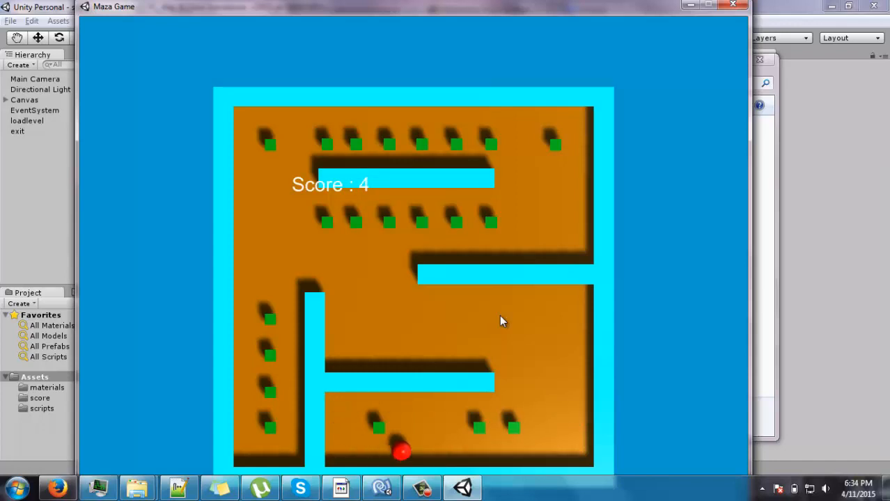
pyautogui.press('Right')
pyautogui.press('Down')
pyautogui.press('Right')
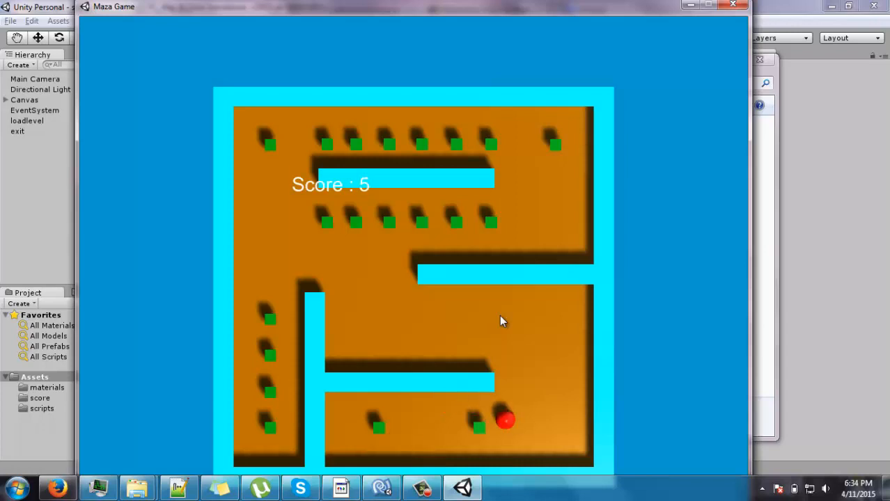
pyautogui.press('Up')
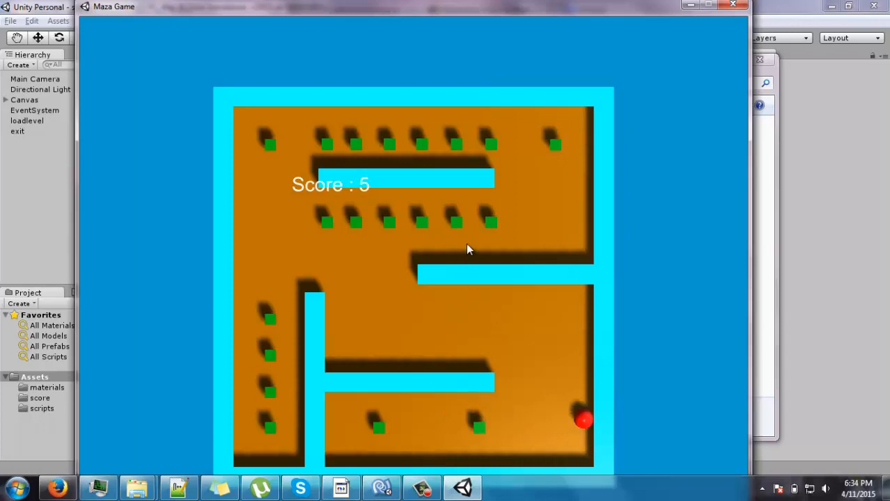
# Step: Steer the red ball back toward the middle of the maze, and close the built game and the Build Settings window
pyautogui.press('Left')
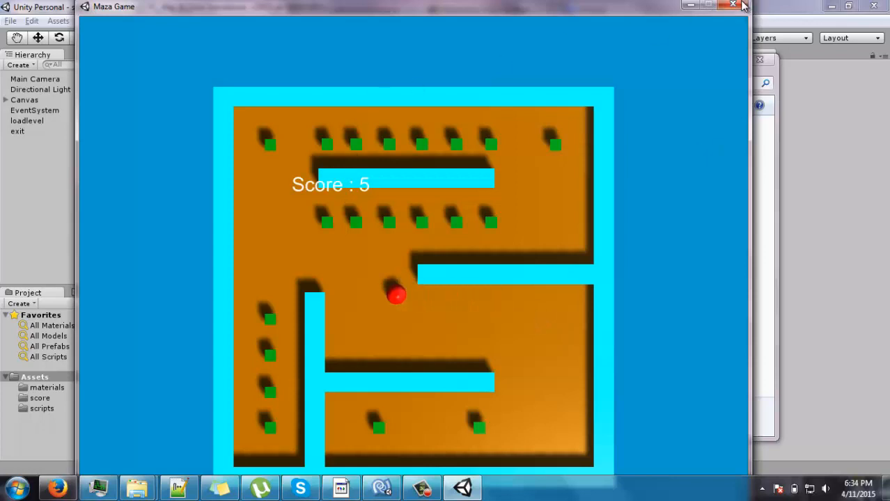
pyautogui.click(733, 5)
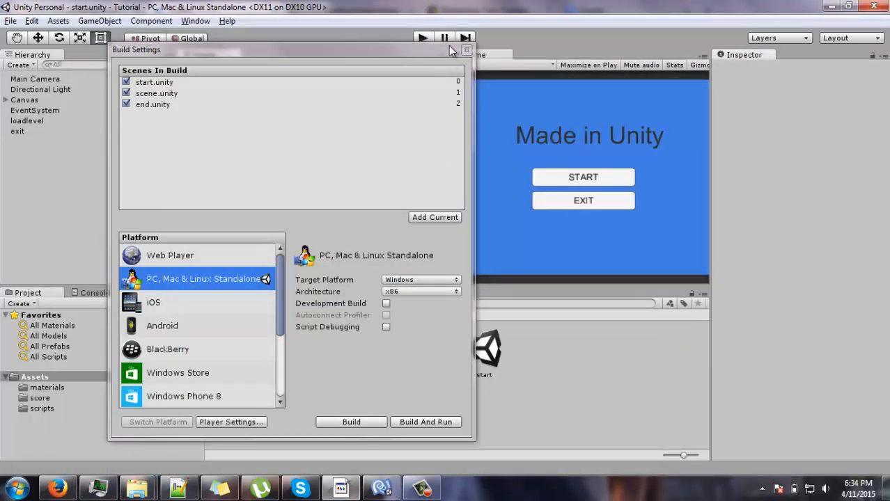
pyautogui.click(466, 50)
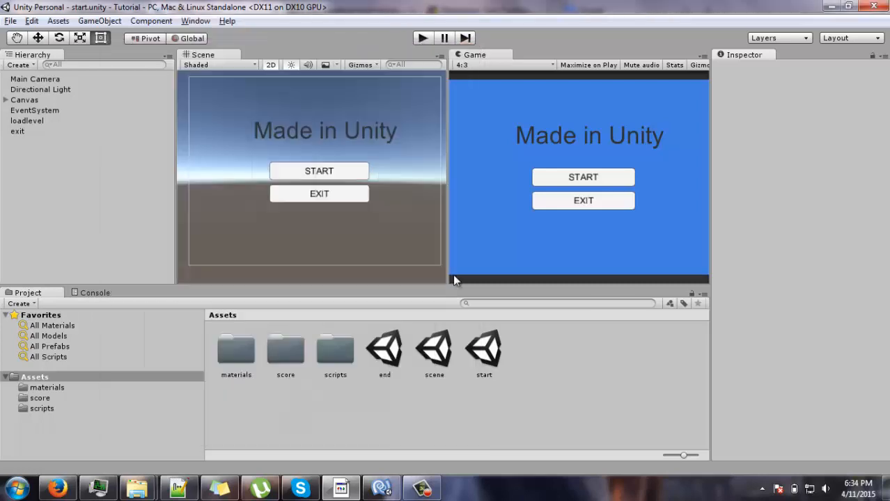
# Step: In the maze scene, set the Canvas's Render Mode to Screen Space - Camera and its UI Scale Mode to Scale With Screen Size
pyautogui.doubleClick(446, 351)
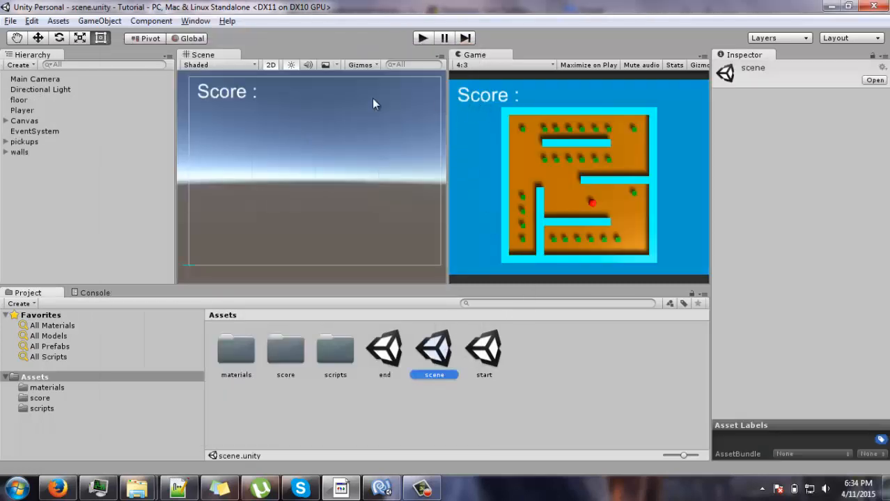
pyautogui.click(237, 91)
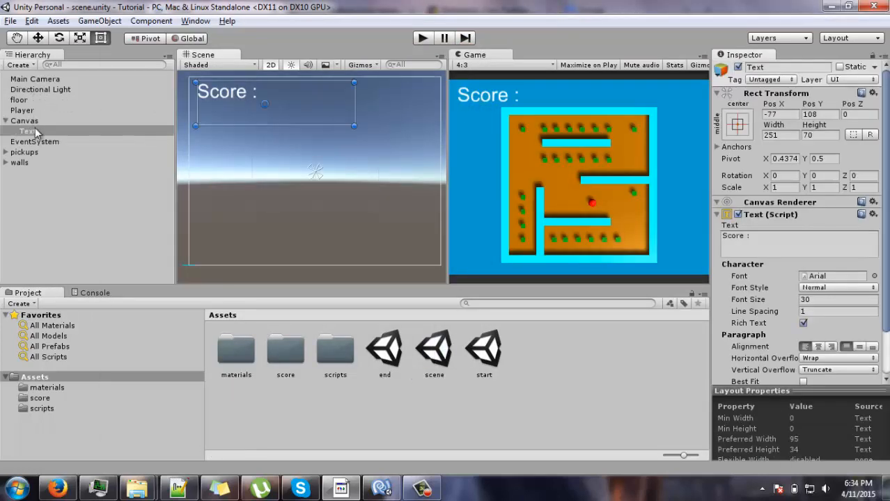
pyautogui.click(37, 121)
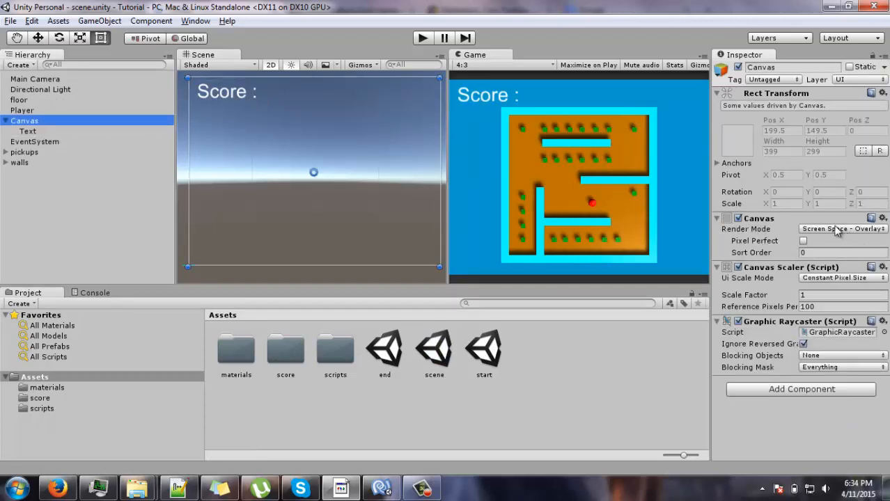
pyautogui.click(836, 229)
pyautogui.click(834, 430)
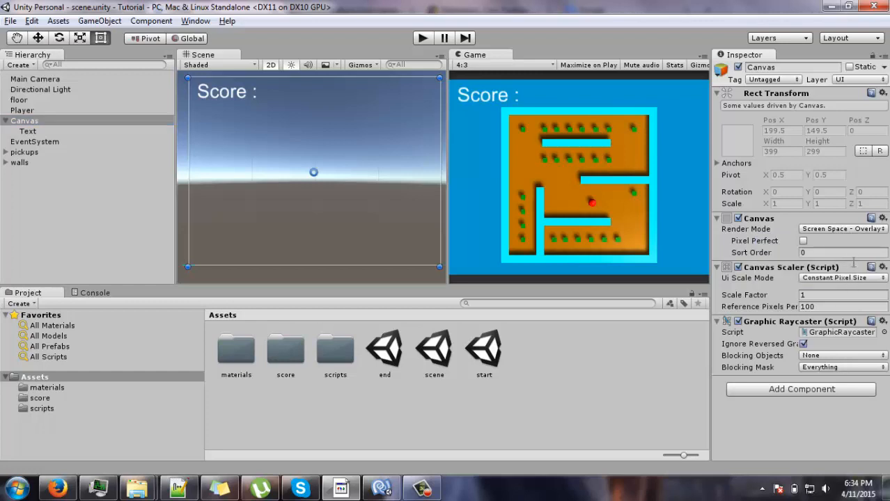
pyautogui.click(862, 230)
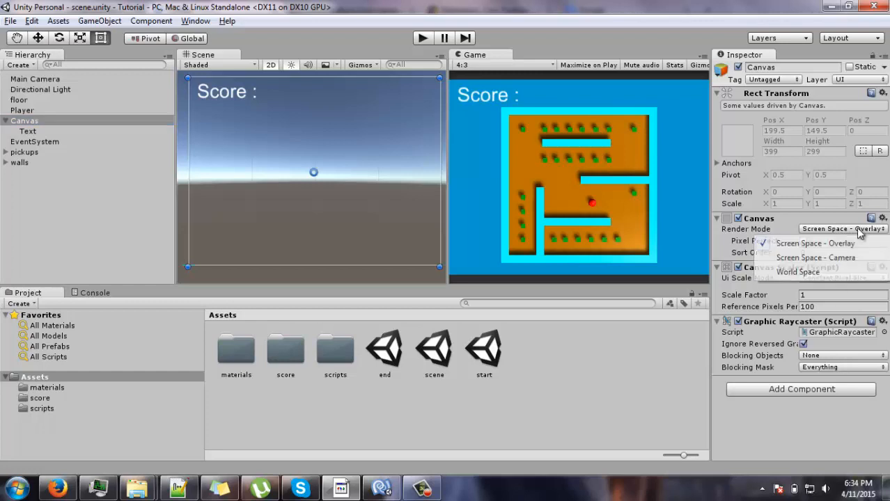
pyautogui.click(833, 259)
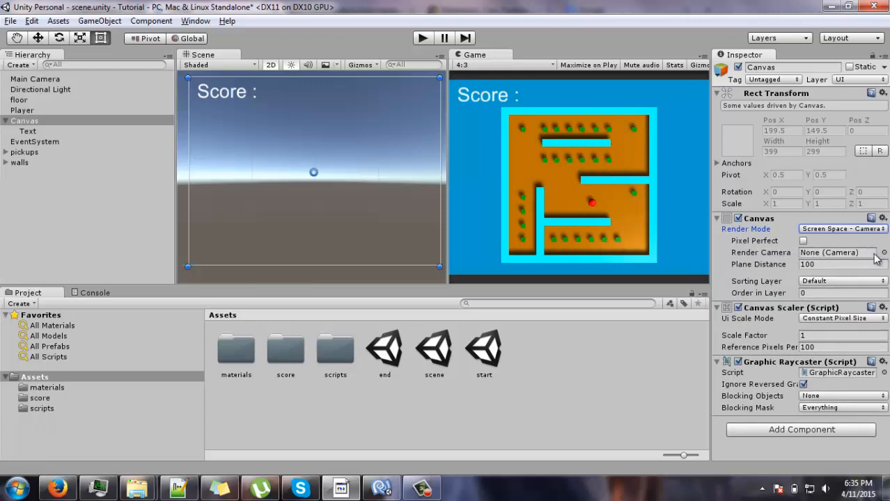
pyautogui.click(862, 319)
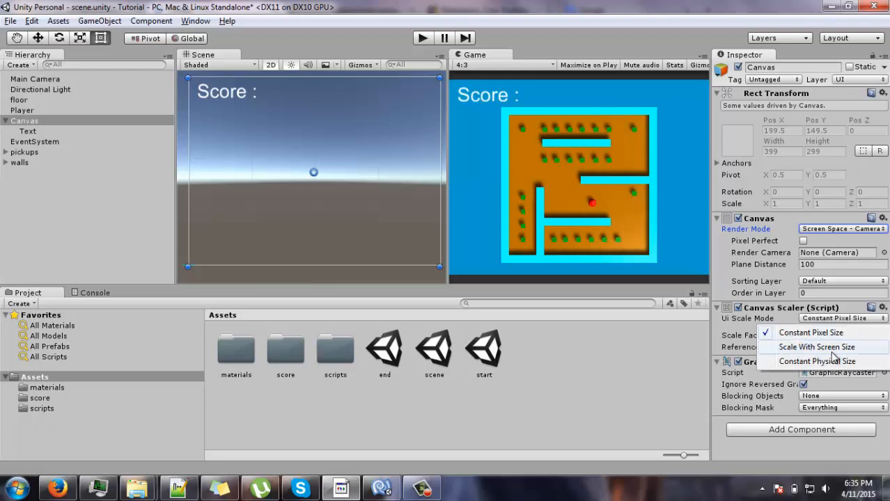
pyautogui.click(859, 348)
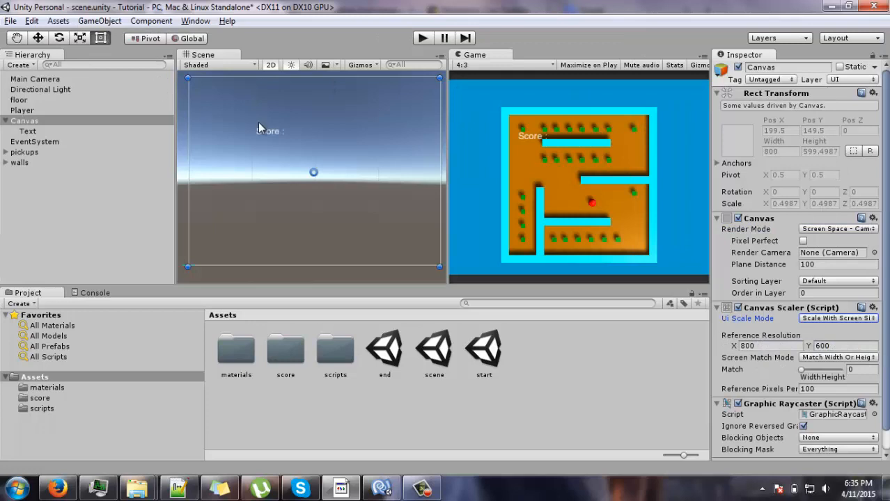
# Step: Move the Score text to the canvas's upper-left corner at about X -273, Y 252 with font size 58, and save the scene
pyautogui.click(273, 133)
pyautogui.moveTo(267, 129); pyautogui.dragTo(208, 86)
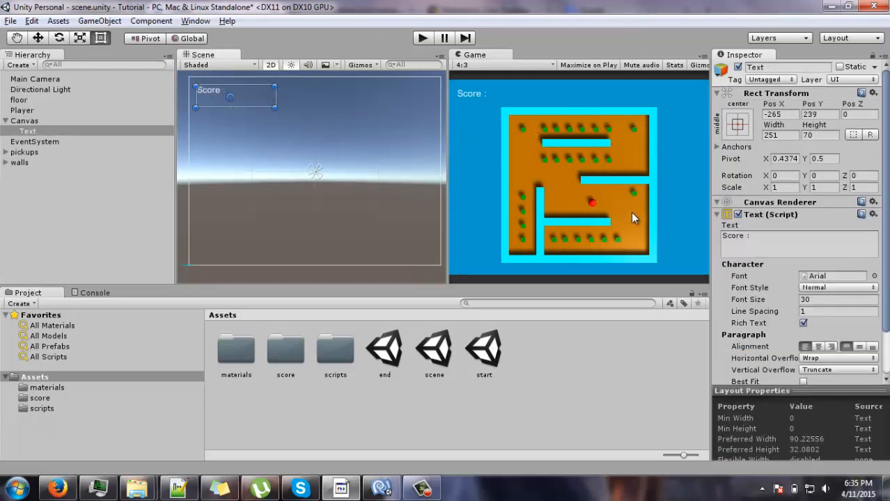
pyautogui.click(804, 300)
pyautogui.write('58')
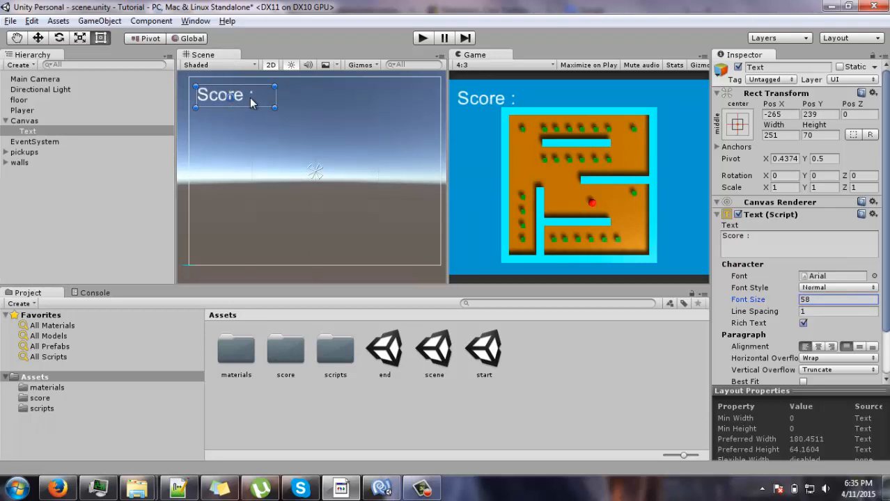
pyautogui.moveTo(249, 98); pyautogui.dragTo(246, 93)
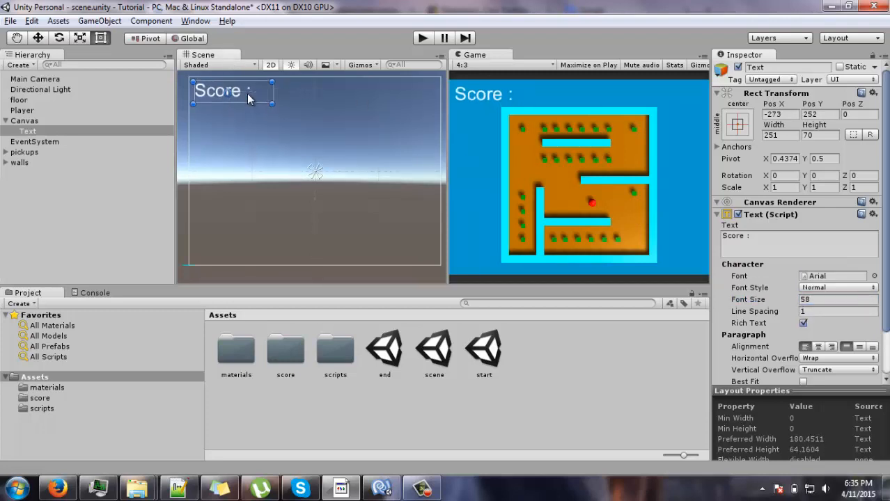
pyautogui.hotkey('ctrl', 's')
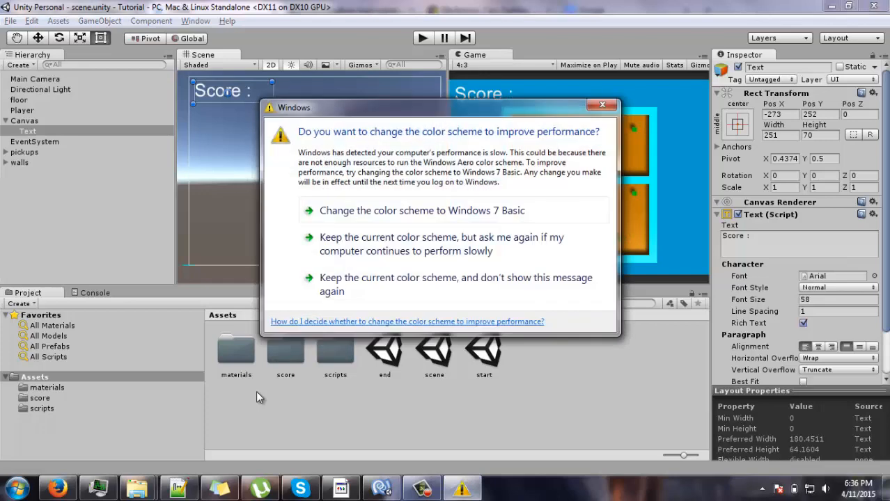
pyautogui.click(255, 391)
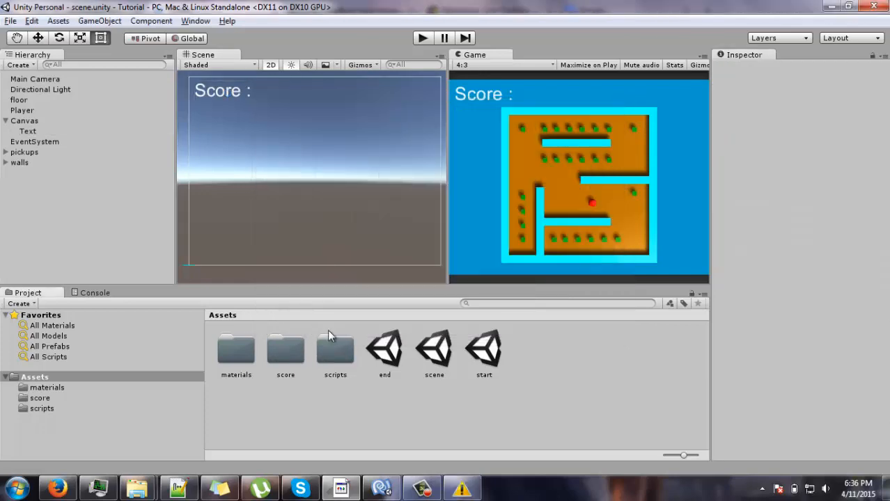
pyautogui.moveTo(395, 491)
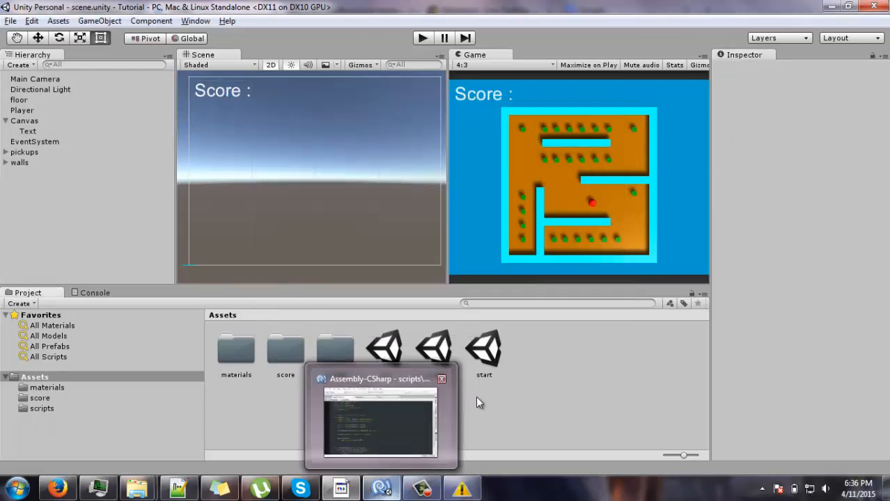
pyautogui.click(422, 489)
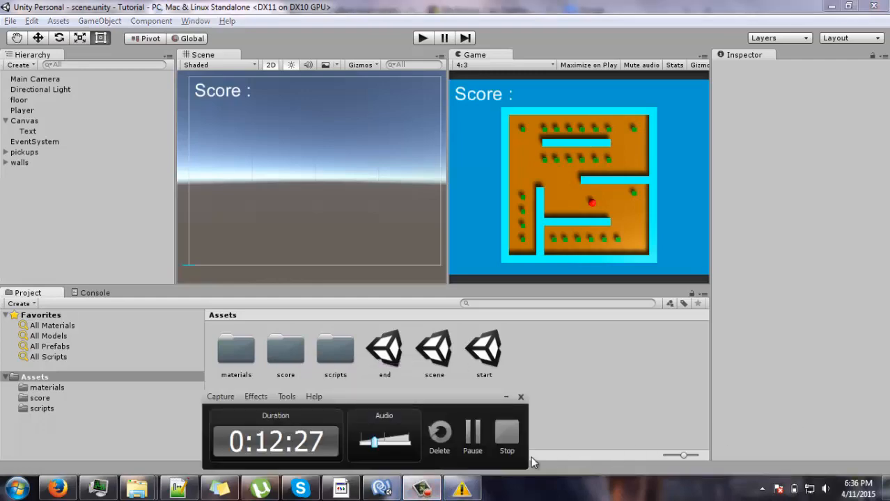
pyautogui.click(513, 456)
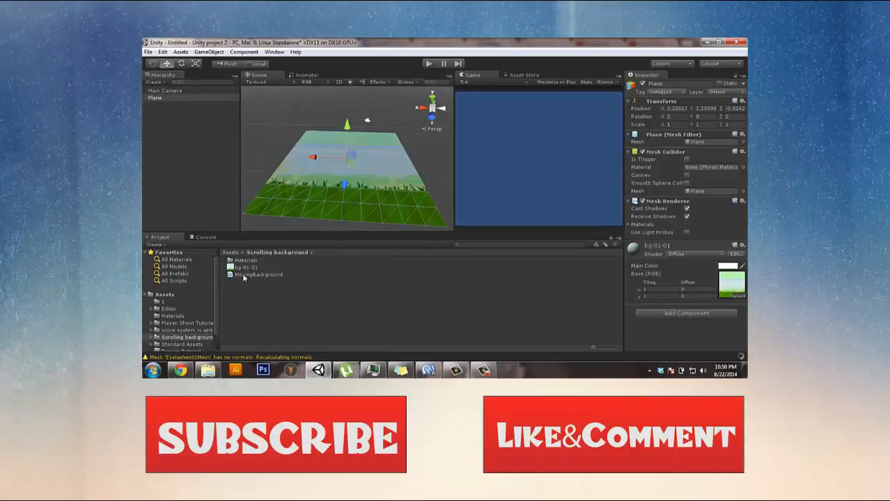